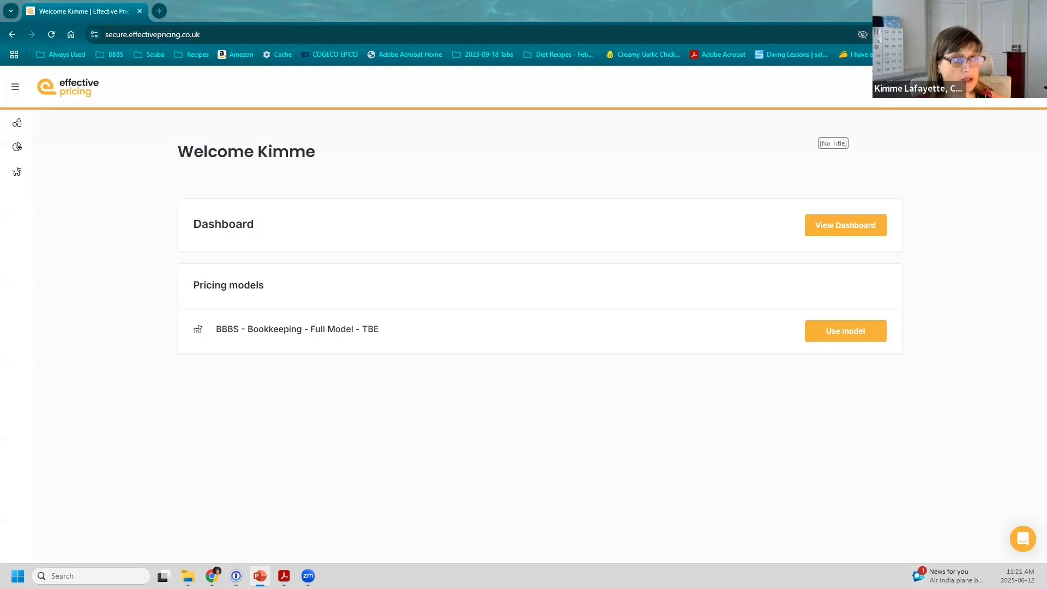
# Step: Show the Proposal Templates list with the category filter left on All
pyautogui.click(955, 87)
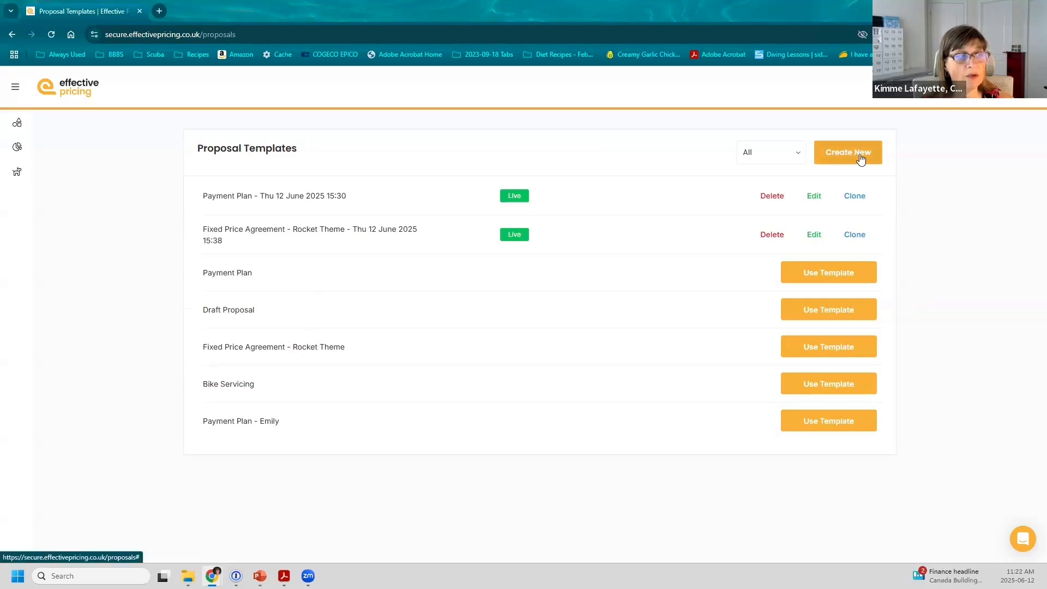
pyautogui.click(797, 154)
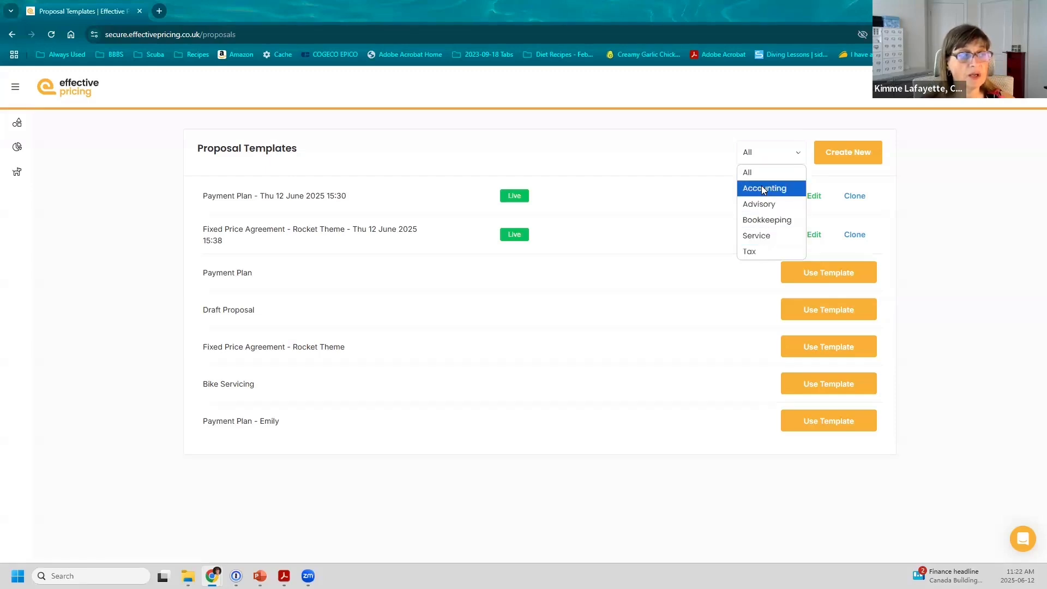
pyautogui.click(763, 160)
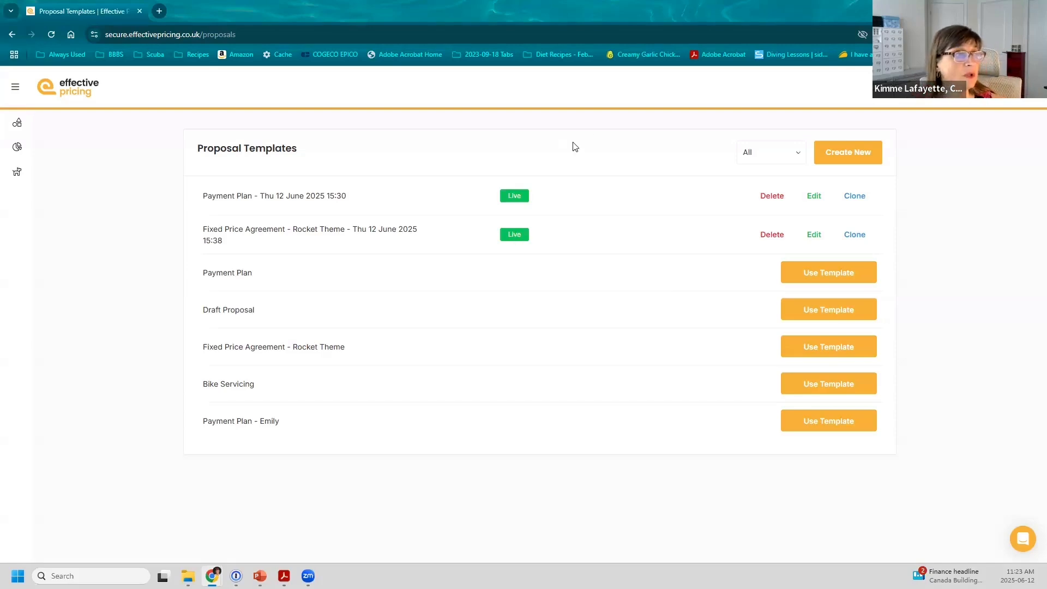
pyautogui.click(890, 96)
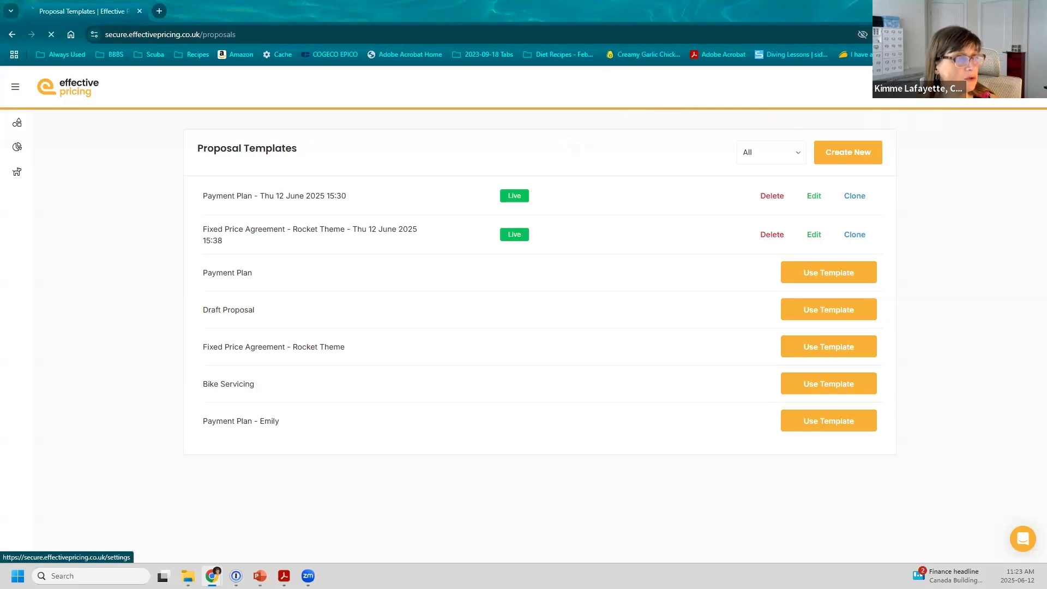
pyautogui.click(633, 339)
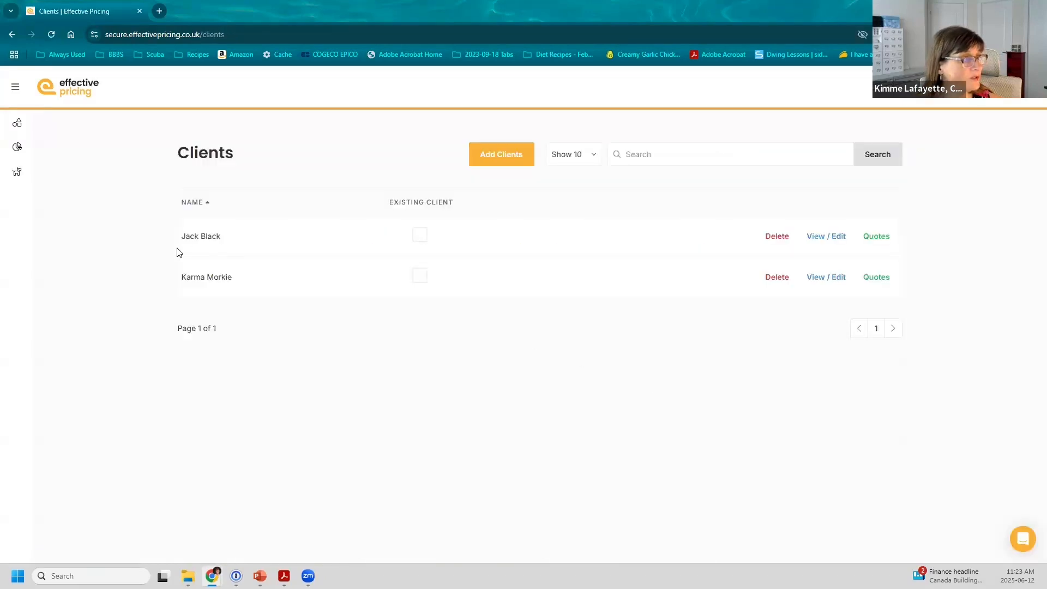
pyautogui.click(878, 280)
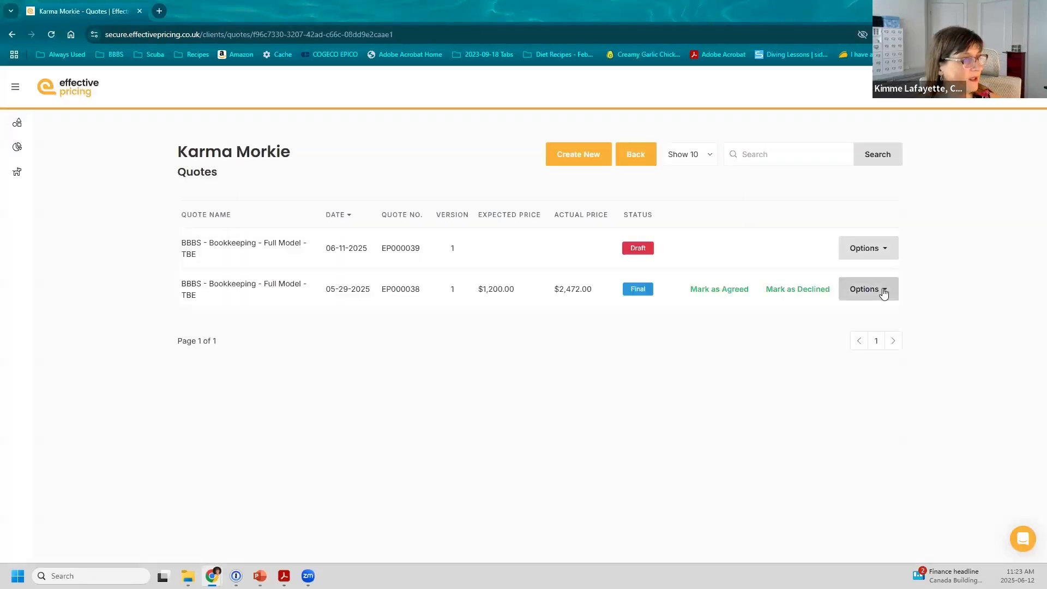
pyautogui.click(884, 292)
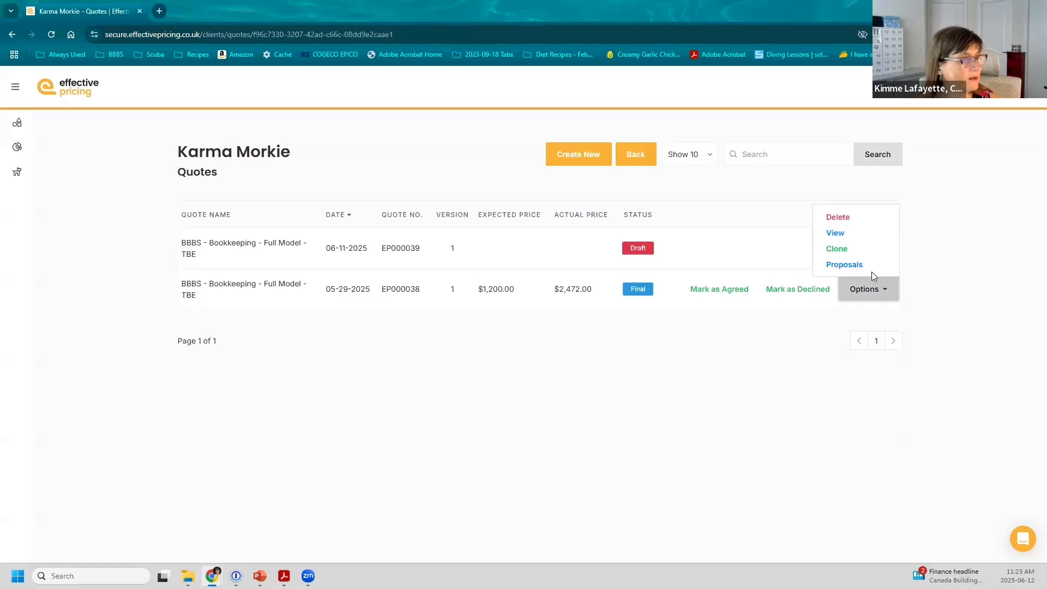
pyautogui.click(849, 245)
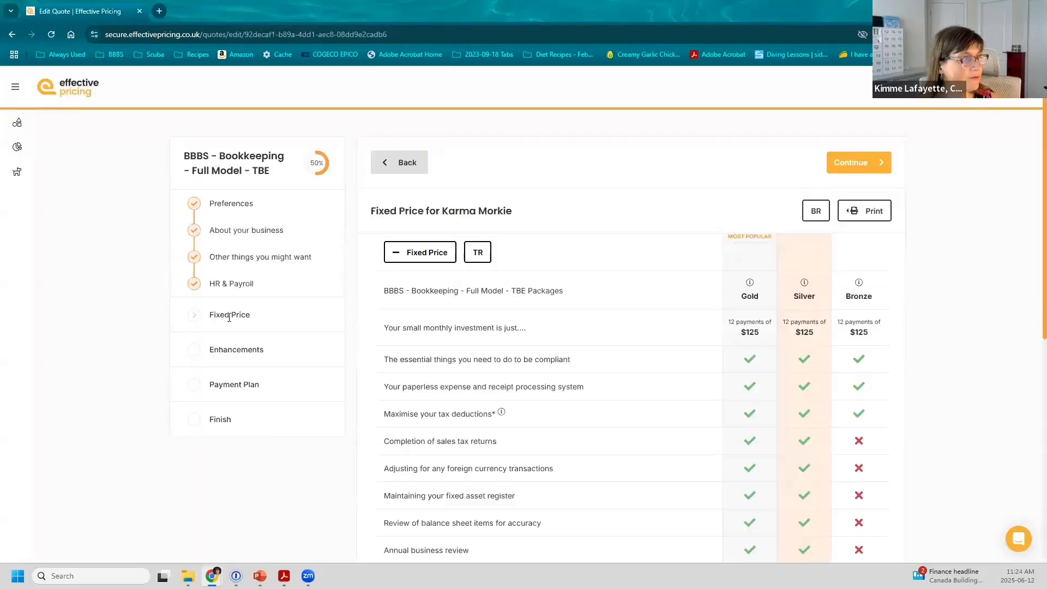
# Step: Preview the fixed price table with the Default template without printing, then advance to Payment Plan
pyautogui.click(872, 213)
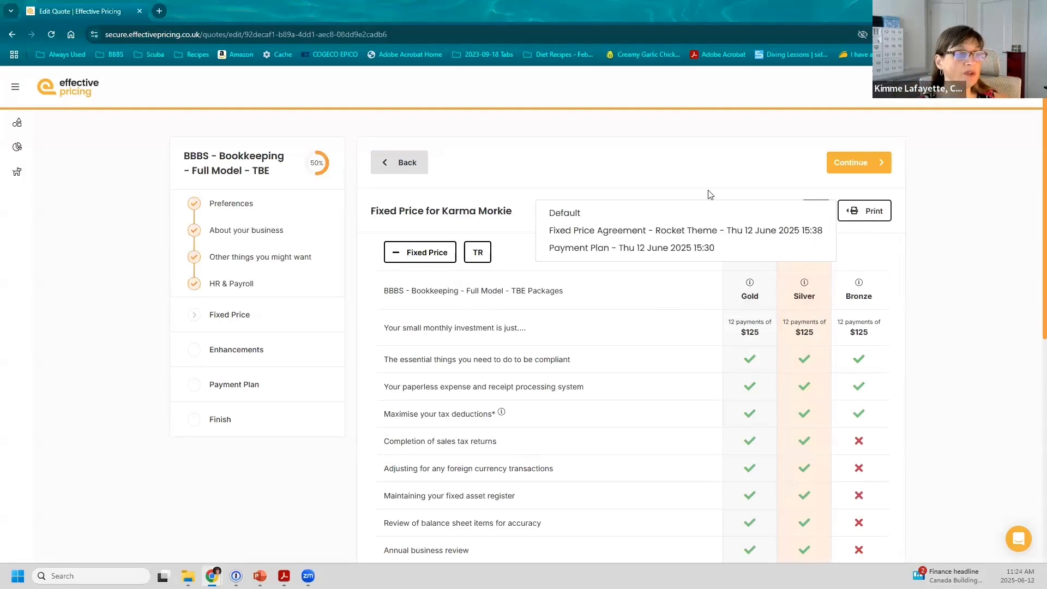
pyautogui.click(563, 213)
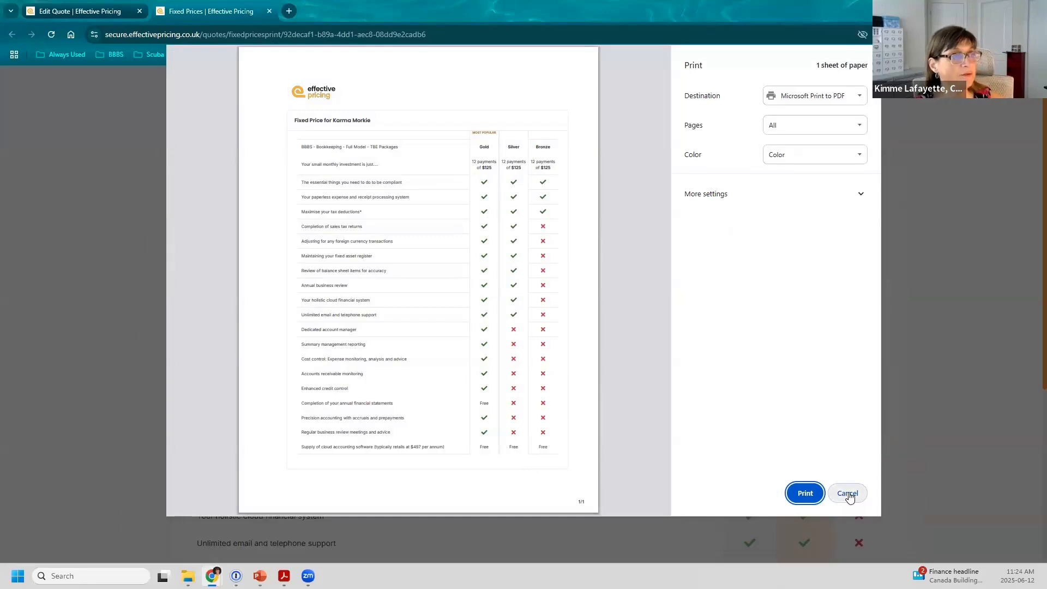
pyautogui.click(848, 494)
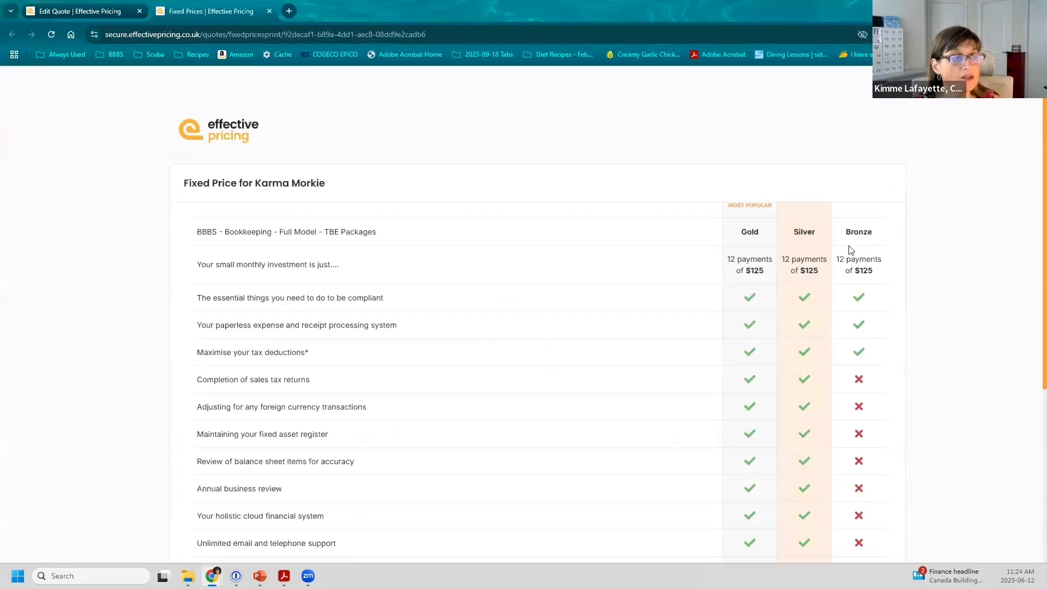
pyautogui.click(269, 11)
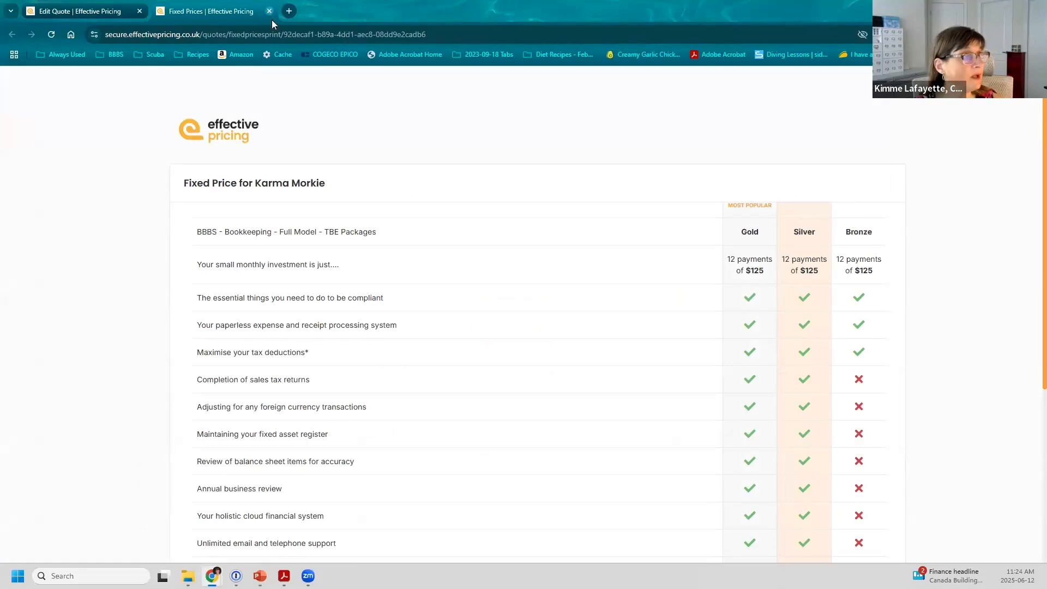
pyautogui.click(844, 217)
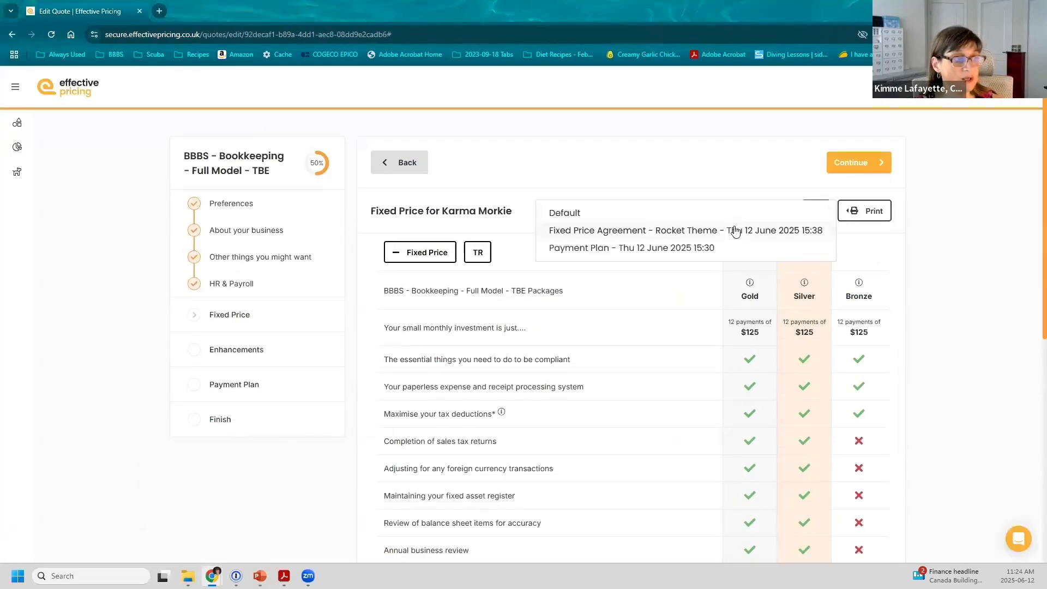
pyautogui.click(950, 222)
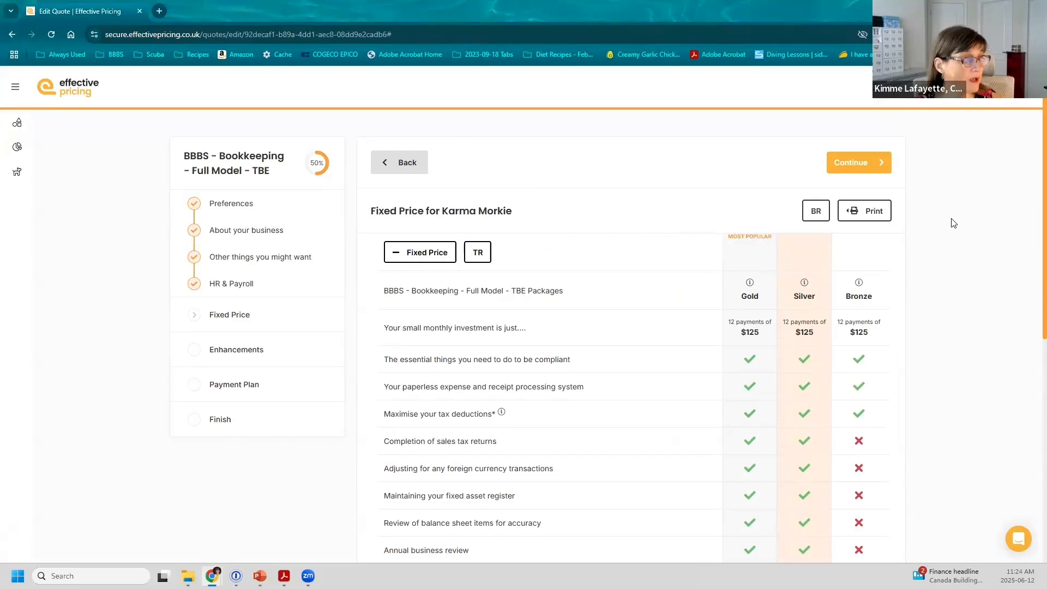
pyautogui.click(231, 384)
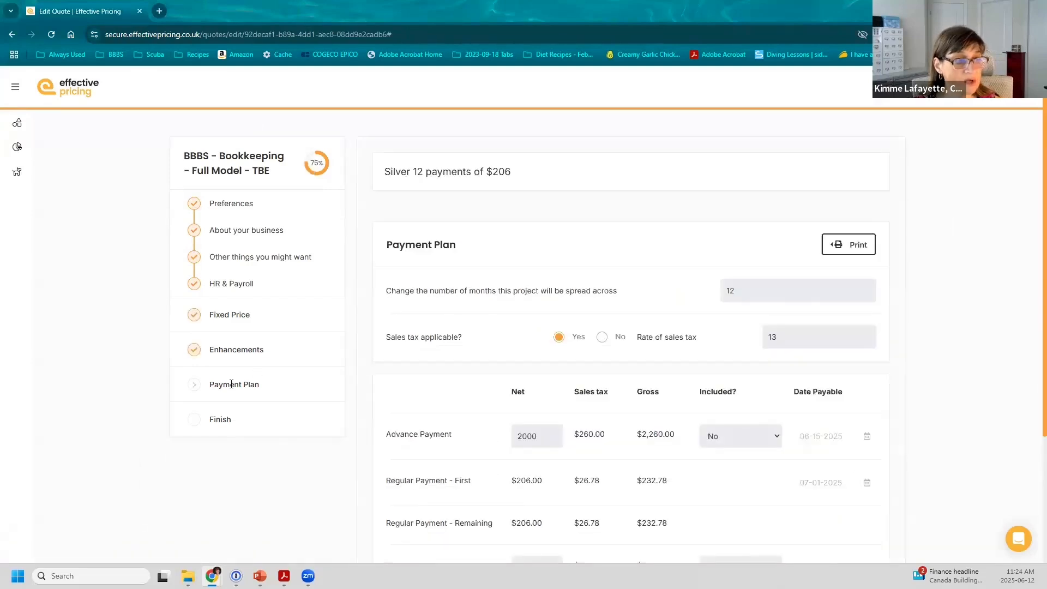
pyautogui.click(843, 250)
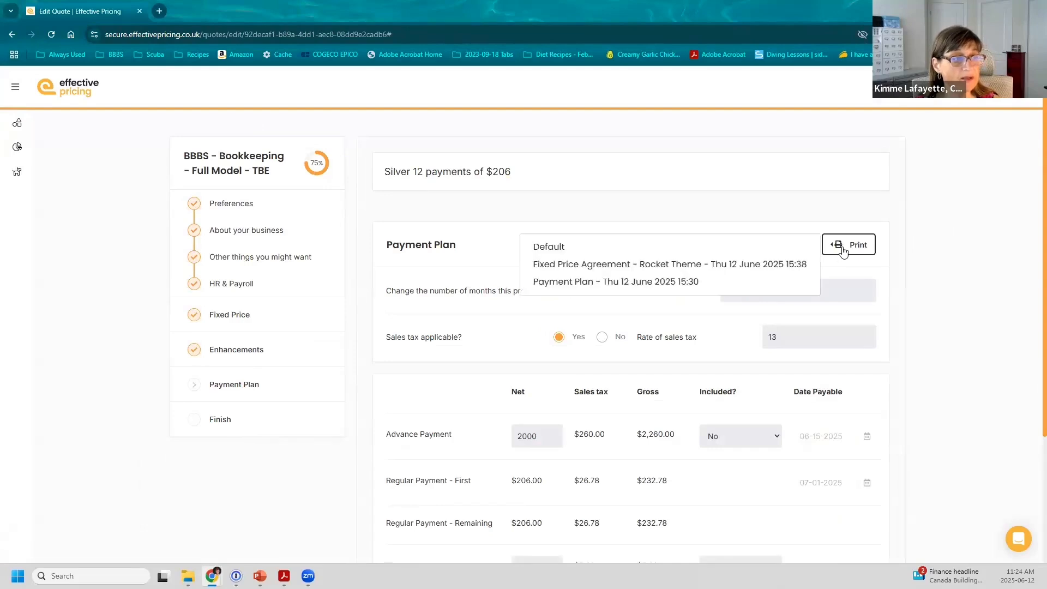
pyautogui.click(715, 248)
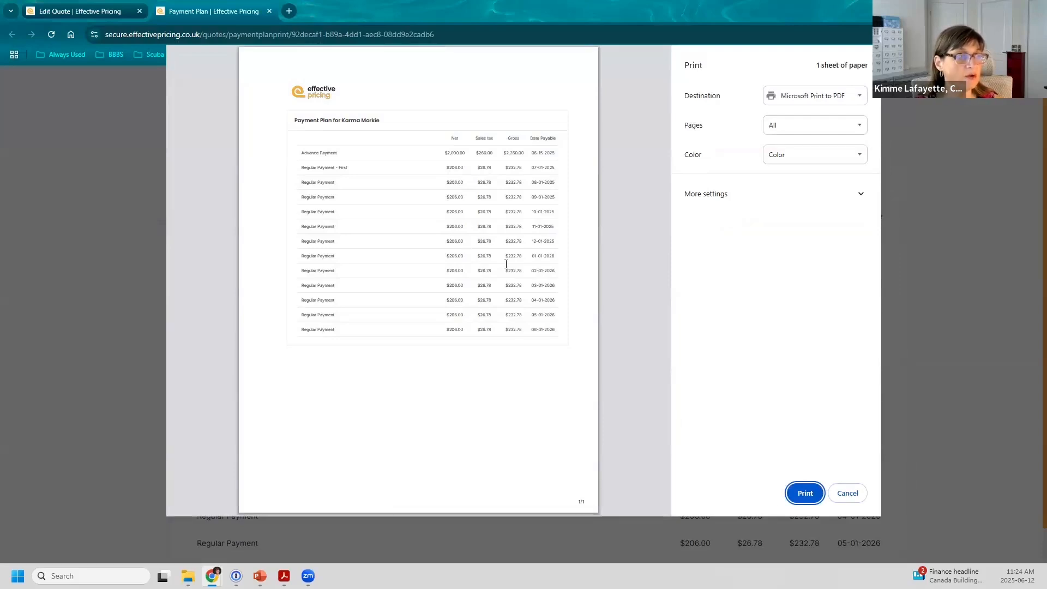
pyautogui.click(847, 494)
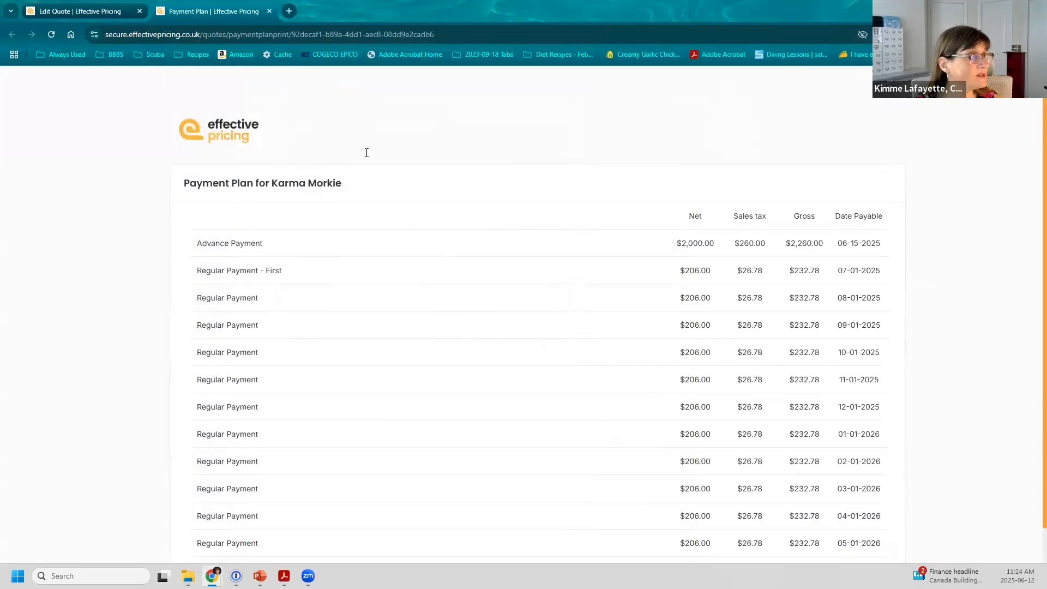
pyautogui.click(268, 11)
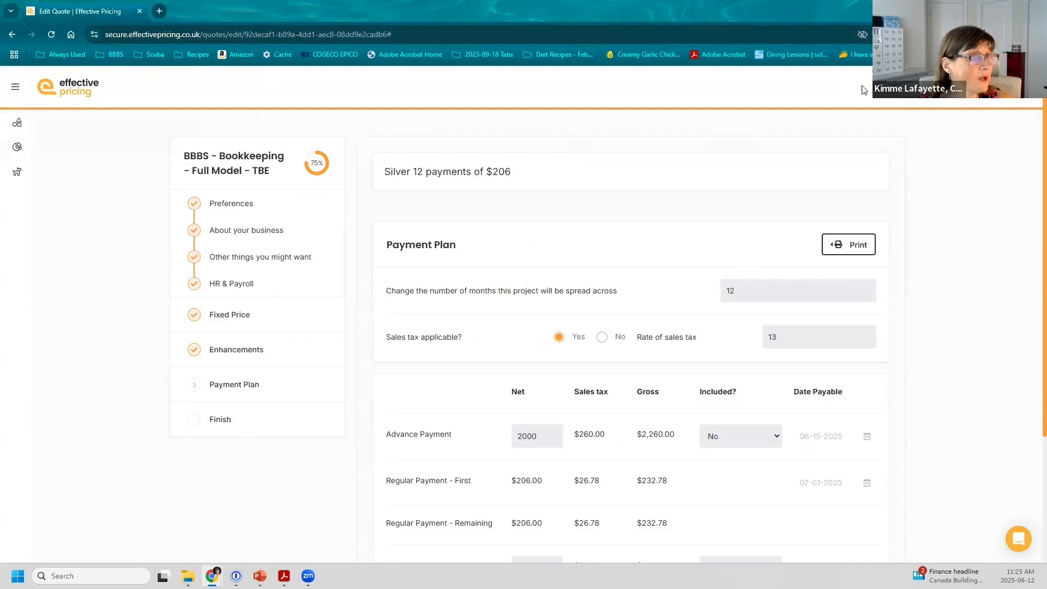
# Step: Review the new Fixed Price Page proposal template, then return to the Proposal Templates list
pyautogui.click(974, 87)
pyautogui.click(499, 552)
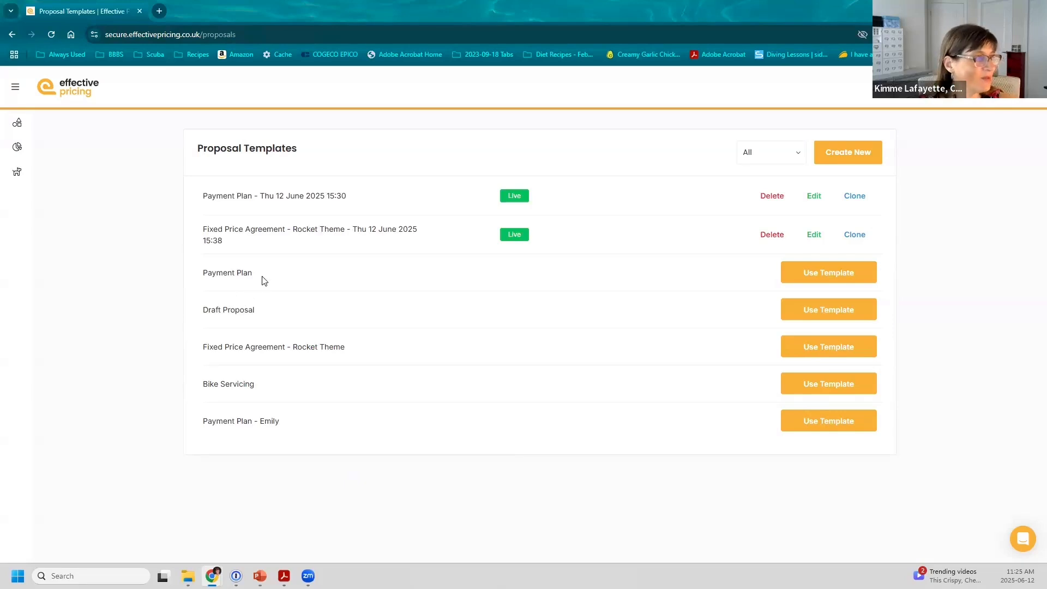
pyautogui.click(826, 312)
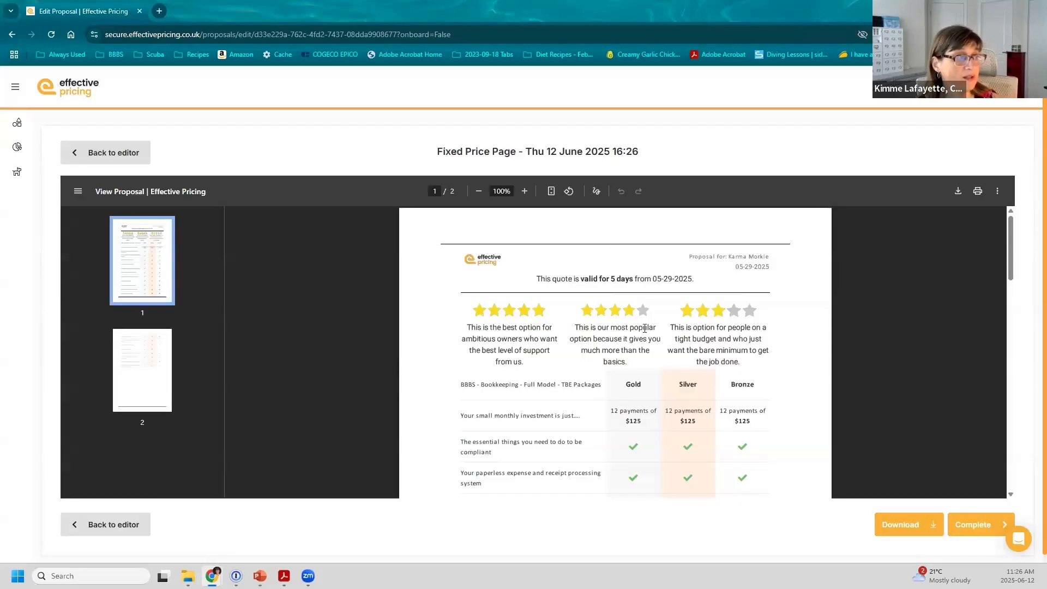
pyautogui.scroll(-1, 680, 308)
pyautogui.scroll(-1, 679, 309)
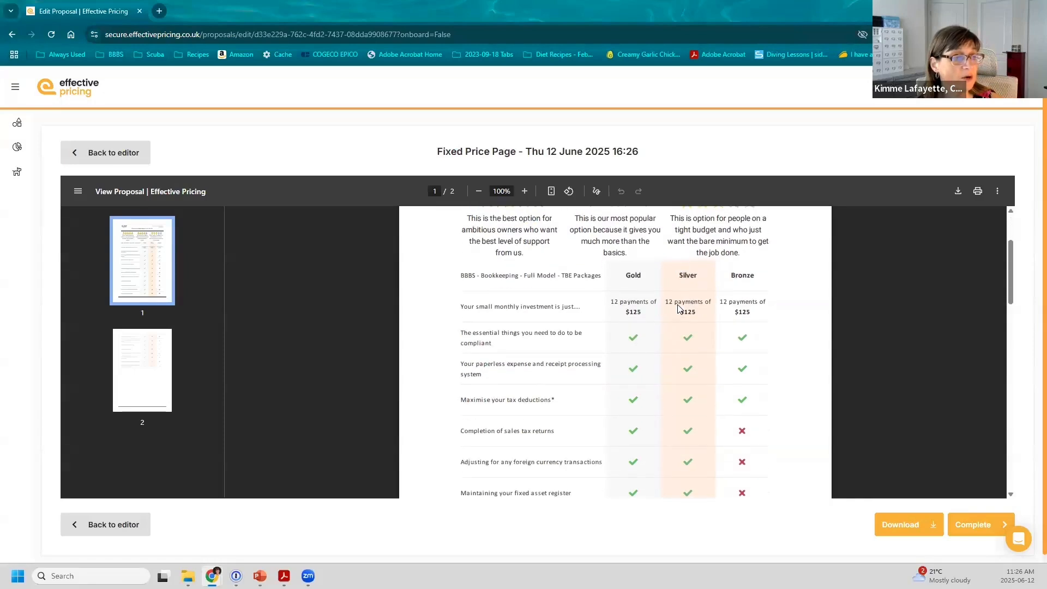
pyautogui.scroll(-2, 674, 310)
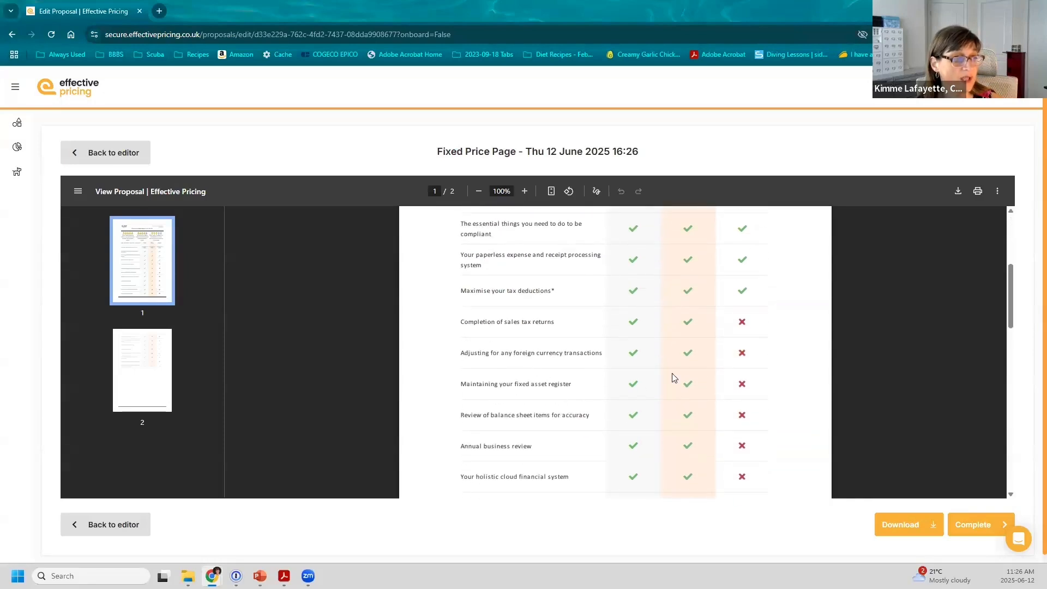
pyautogui.scroll(4, 552, 357)
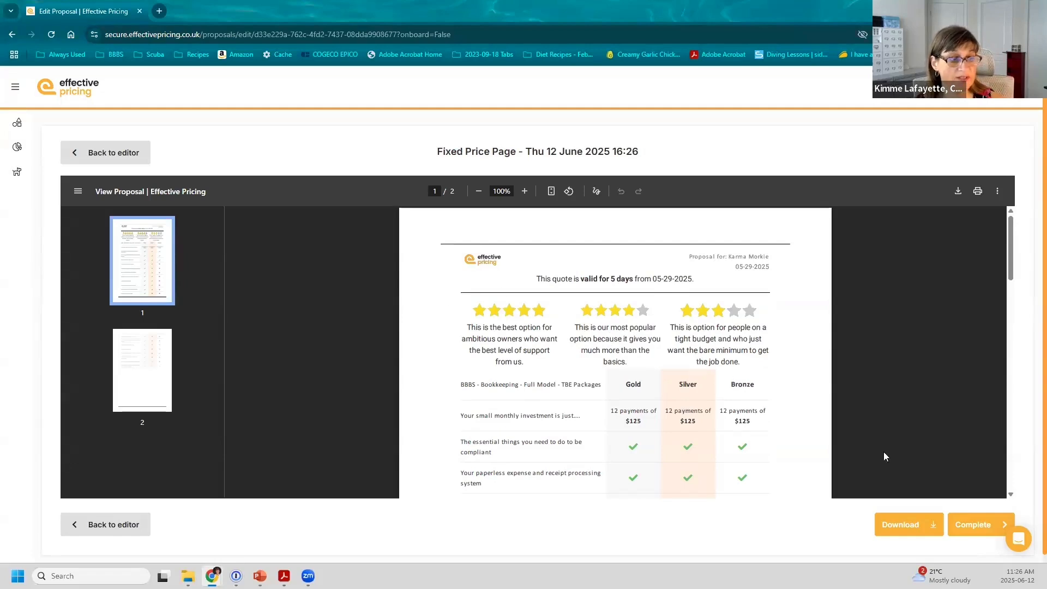
pyautogui.click(988, 525)
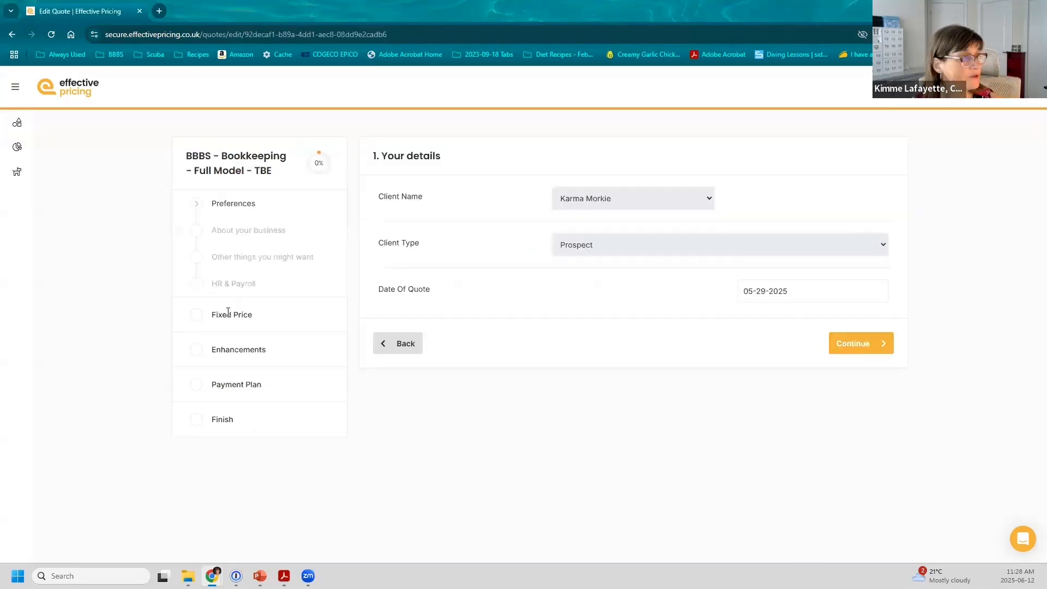
# Step: Print the BBBS bookkeeping quote as a PDF with the Fixed Price Page - Thu 12 June 2025 16:26 template
pyautogui.click(228, 314)
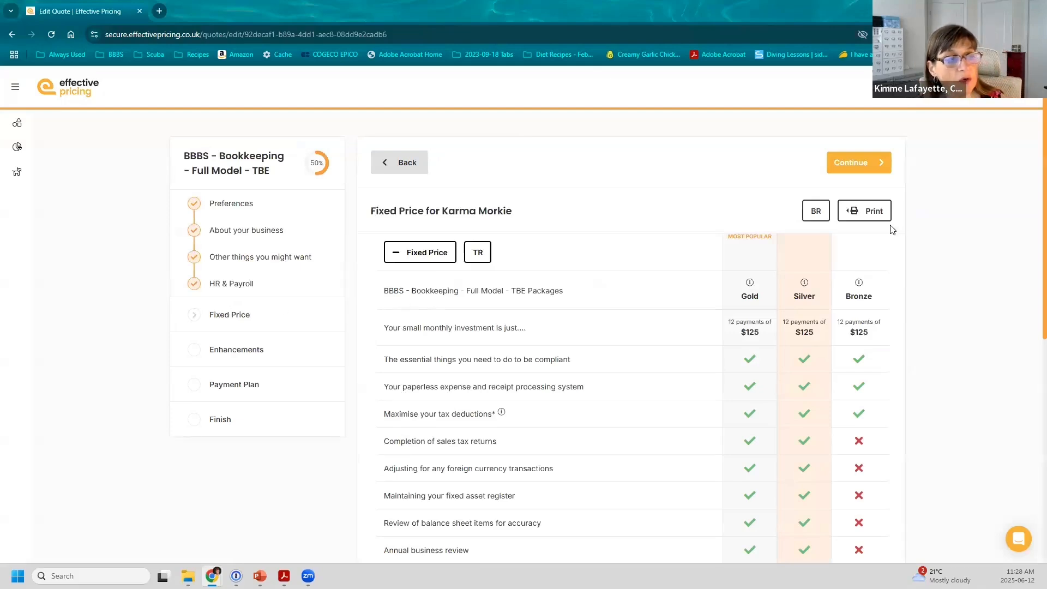
pyautogui.click(870, 214)
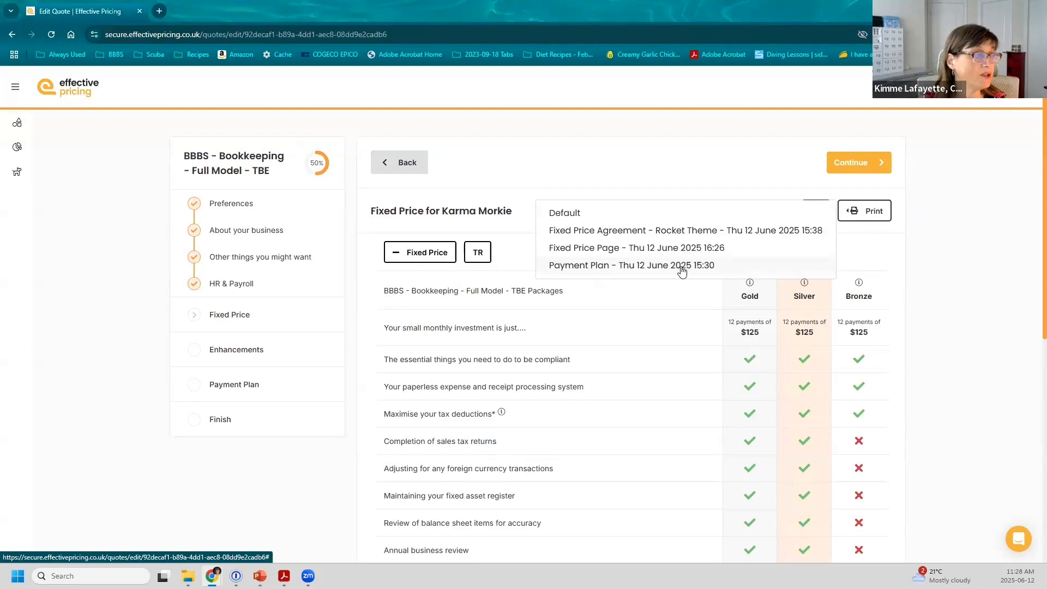
pyautogui.click(568, 248)
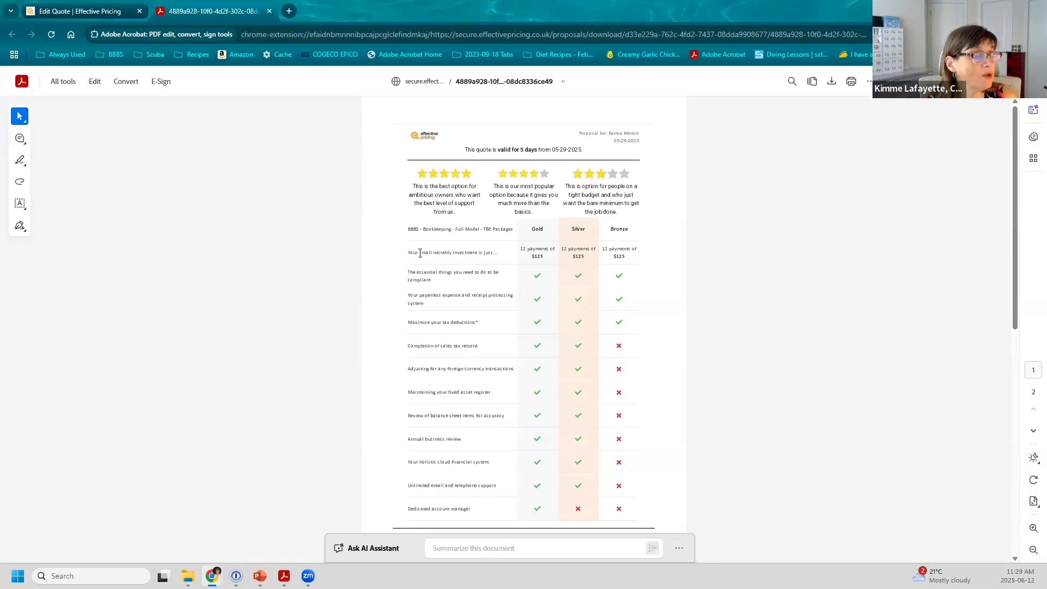
# Step: Scroll through pages 1 and 2 of the pricing-table PDF, then close its tab
pyautogui.scroll(-2, 416, 233)
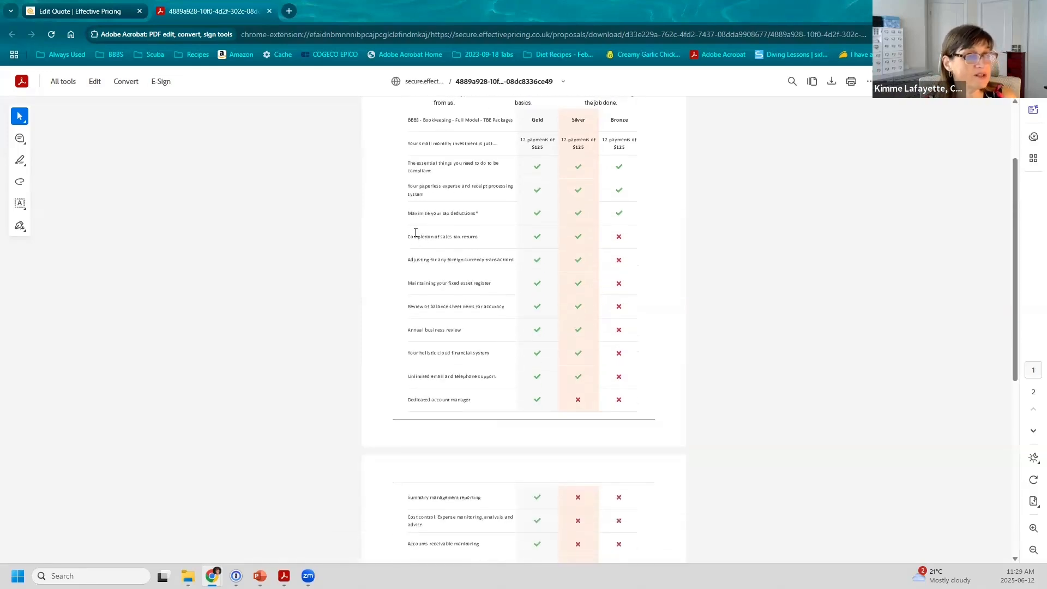
pyautogui.scroll(1, 416, 232)
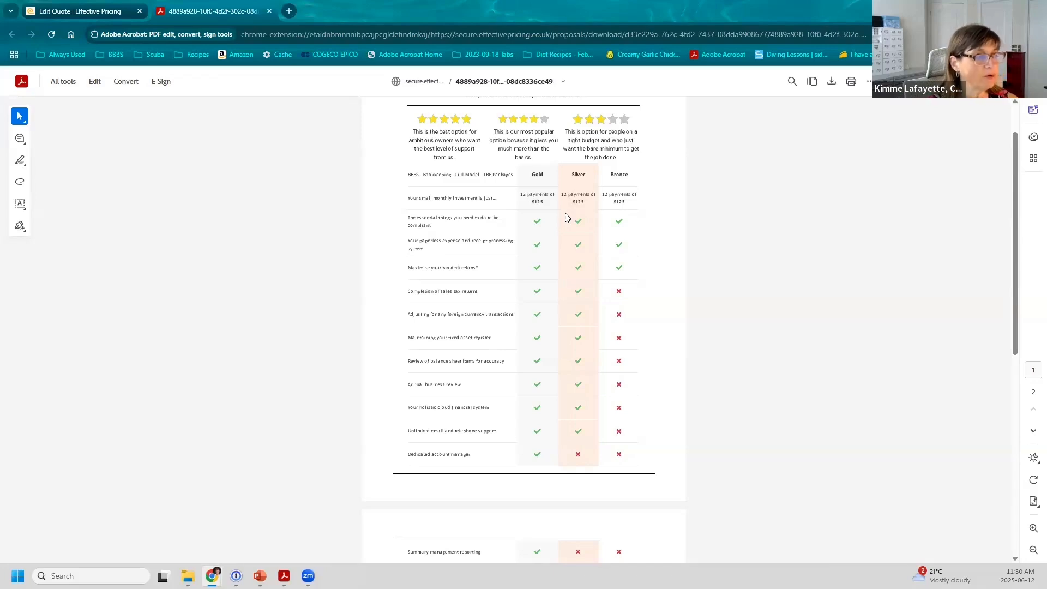
pyautogui.scroll(-8, 565, 218)
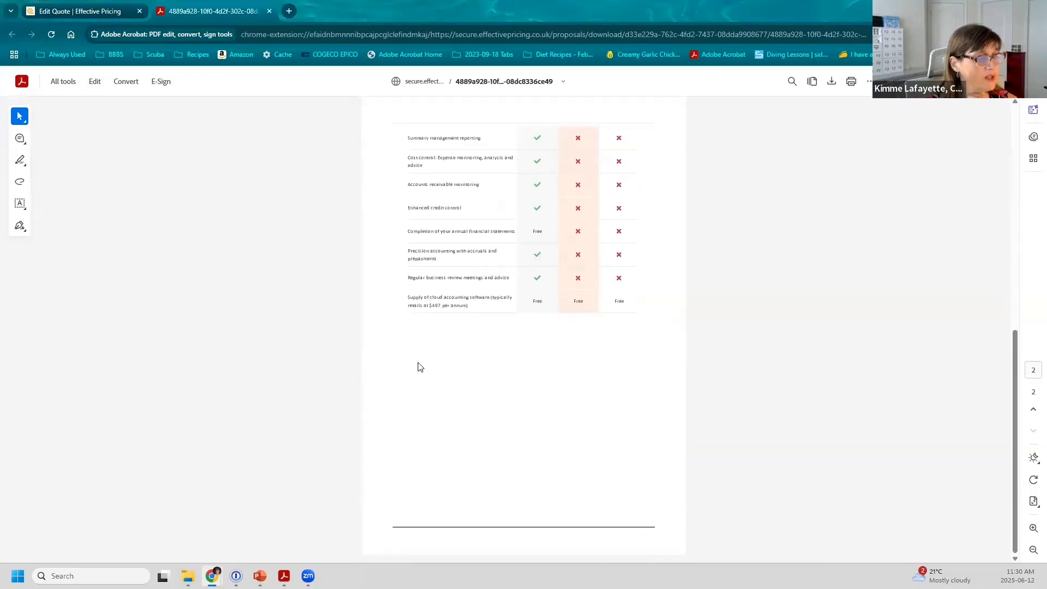
pyautogui.moveTo(400, 534)
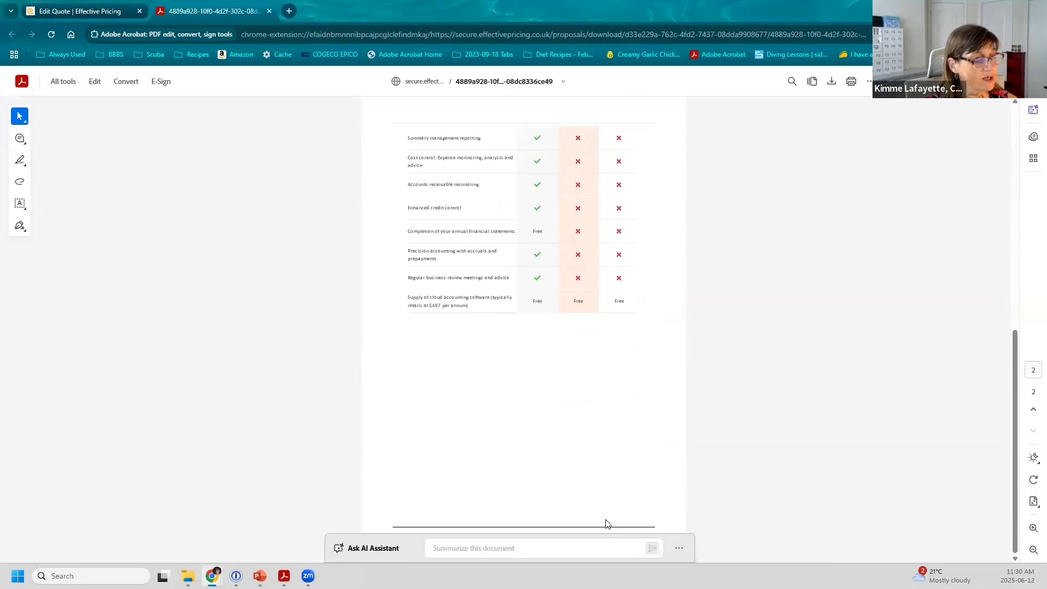
pyautogui.scroll(7, 597, 513)
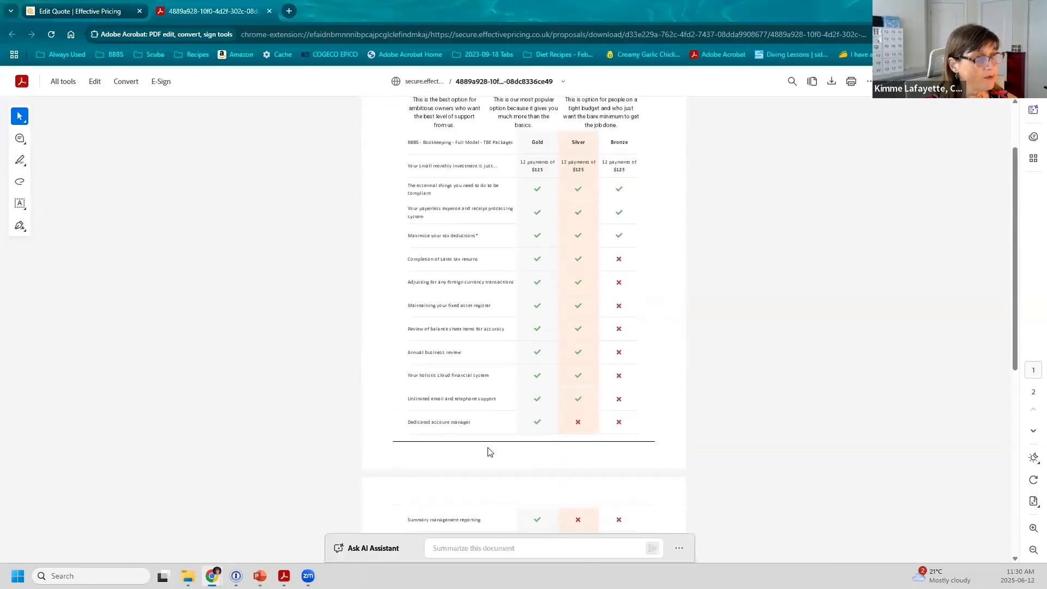
pyautogui.scroll(2, 488, 451)
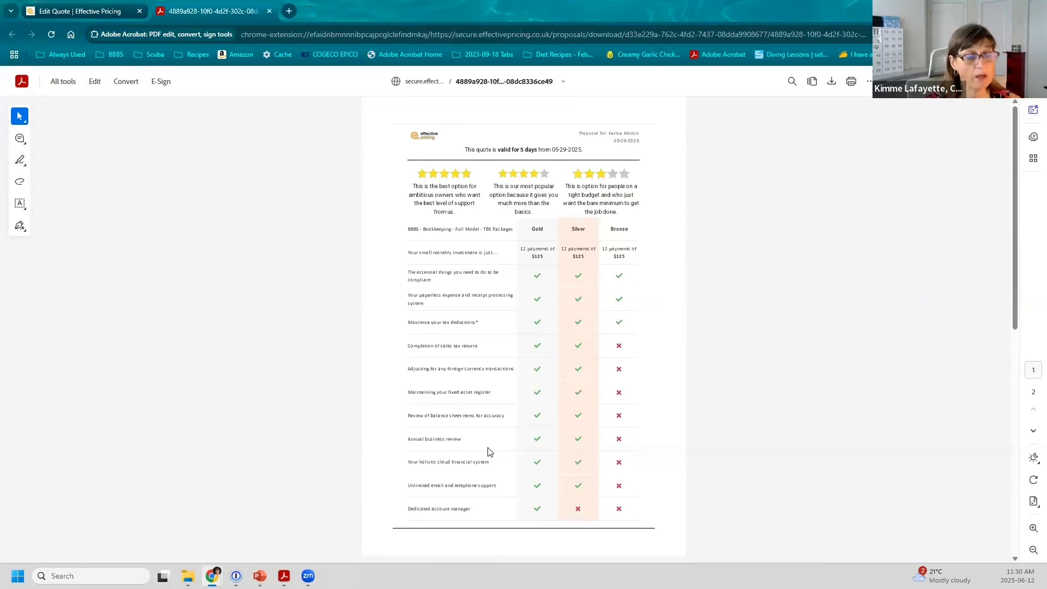
pyautogui.click(269, 11)
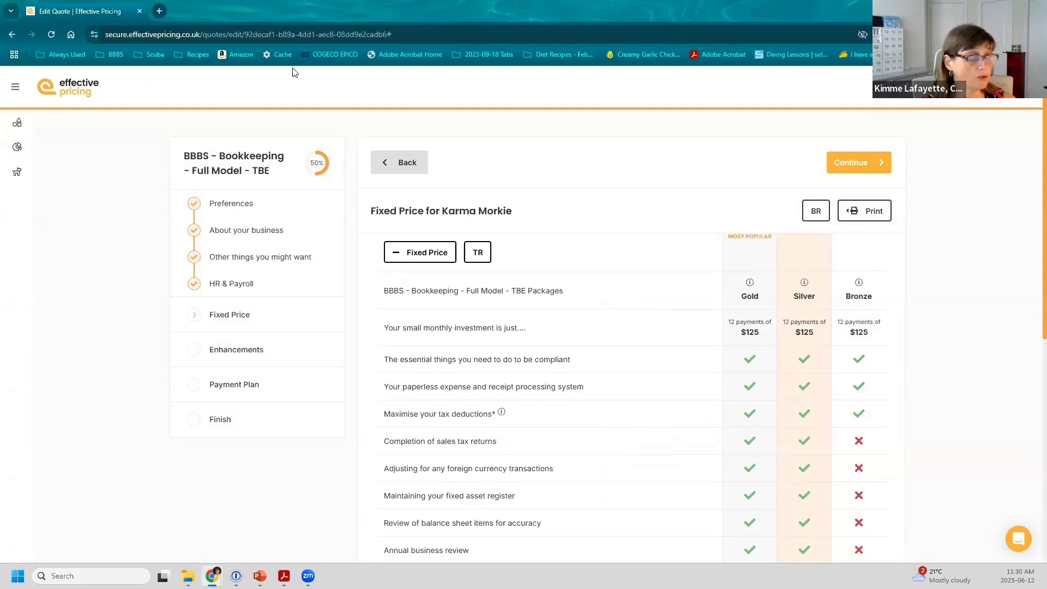
# Step: Open version 2 of the first client's quote from the Clients list
pyautogui.click(240, 384)
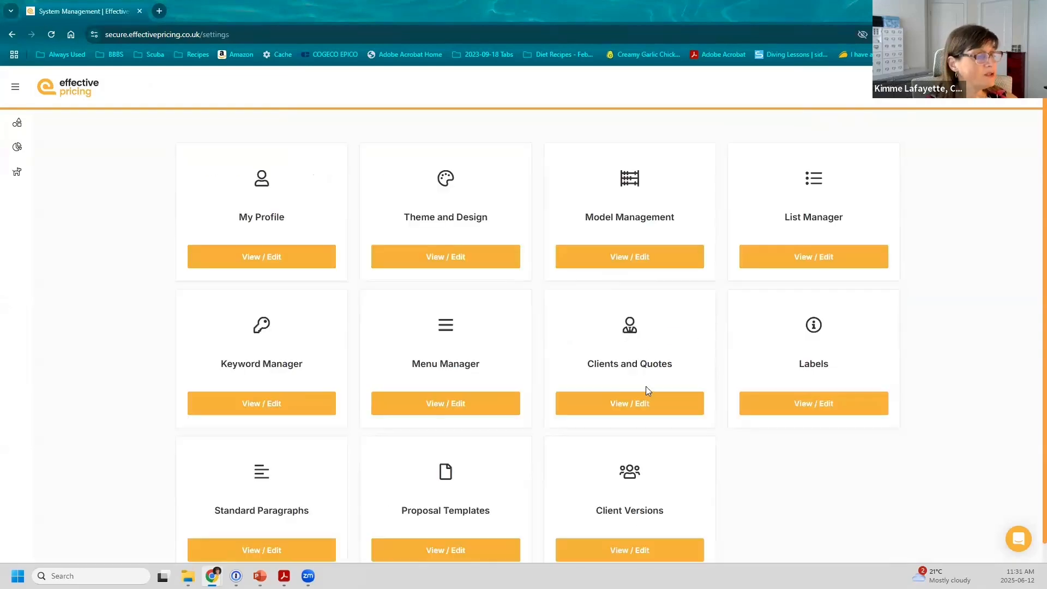
pyautogui.click(647, 408)
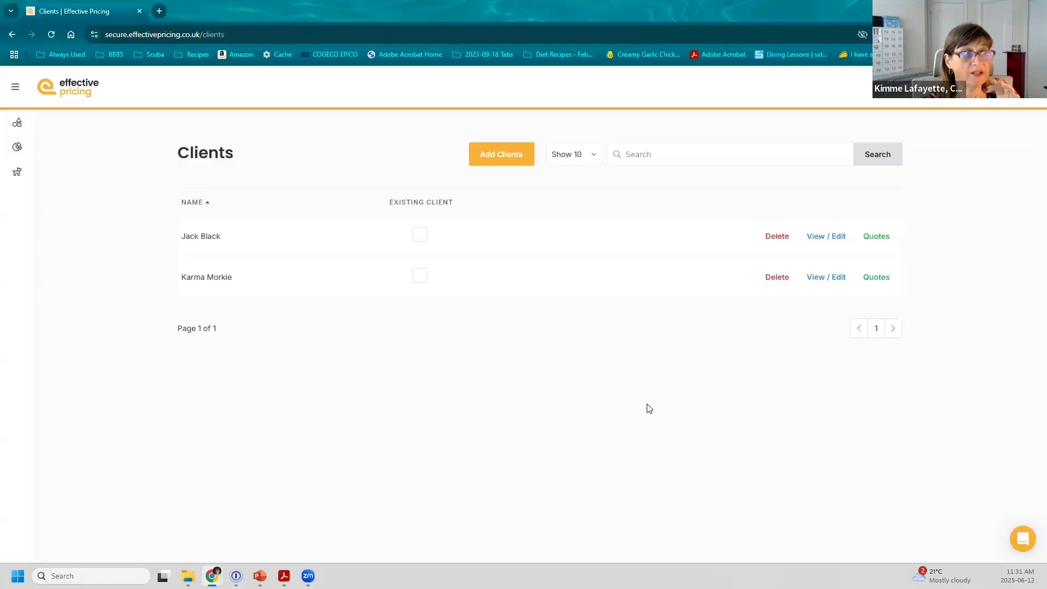
pyautogui.click(874, 236)
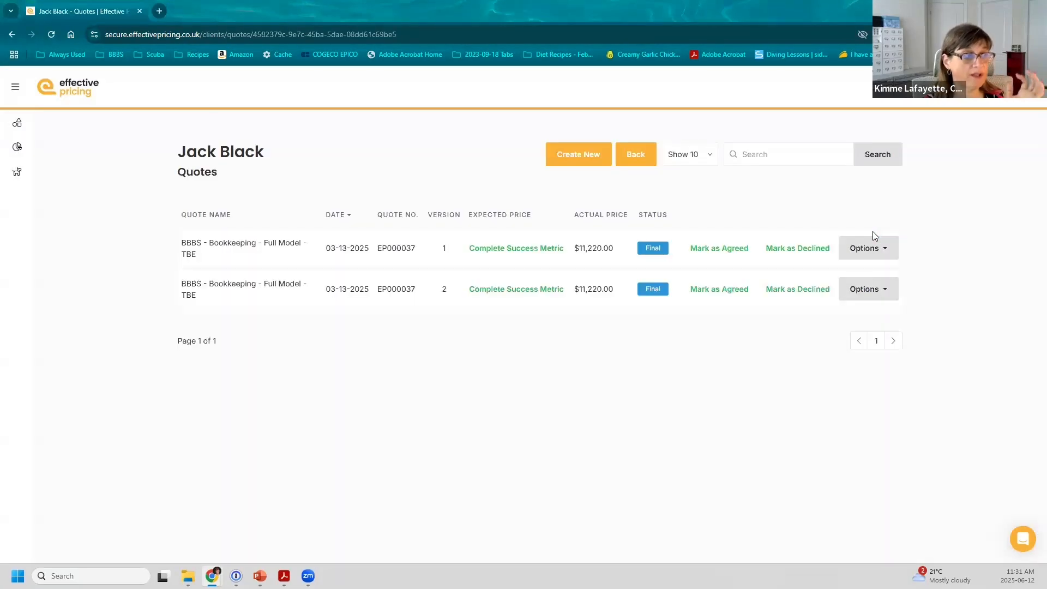
pyautogui.click(860, 295)
pyautogui.click(843, 231)
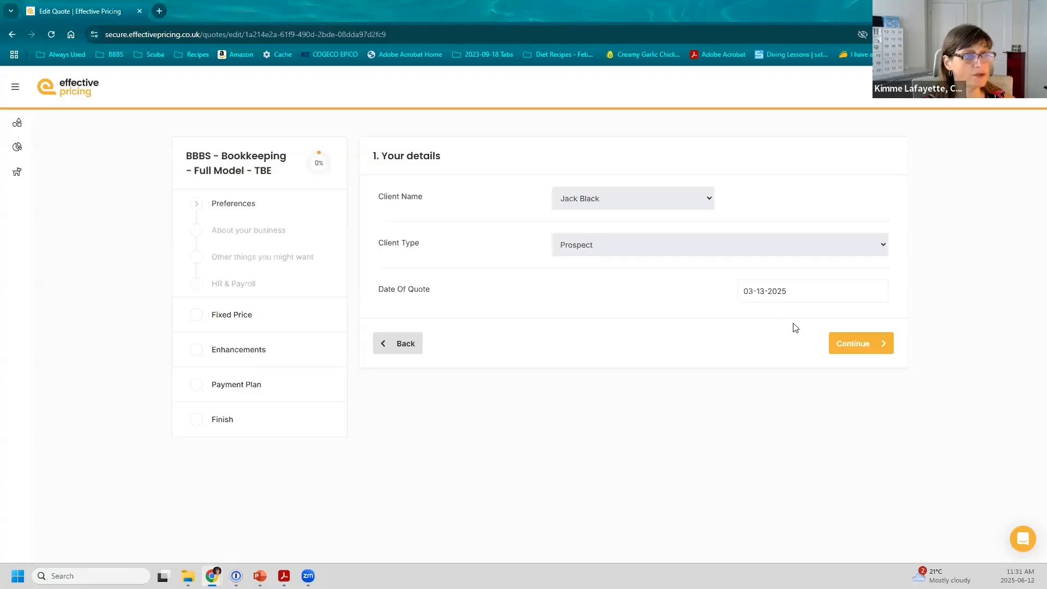
# Step: Print that version's Payment Plan step with the Payment Plan template
pyautogui.click(231, 385)
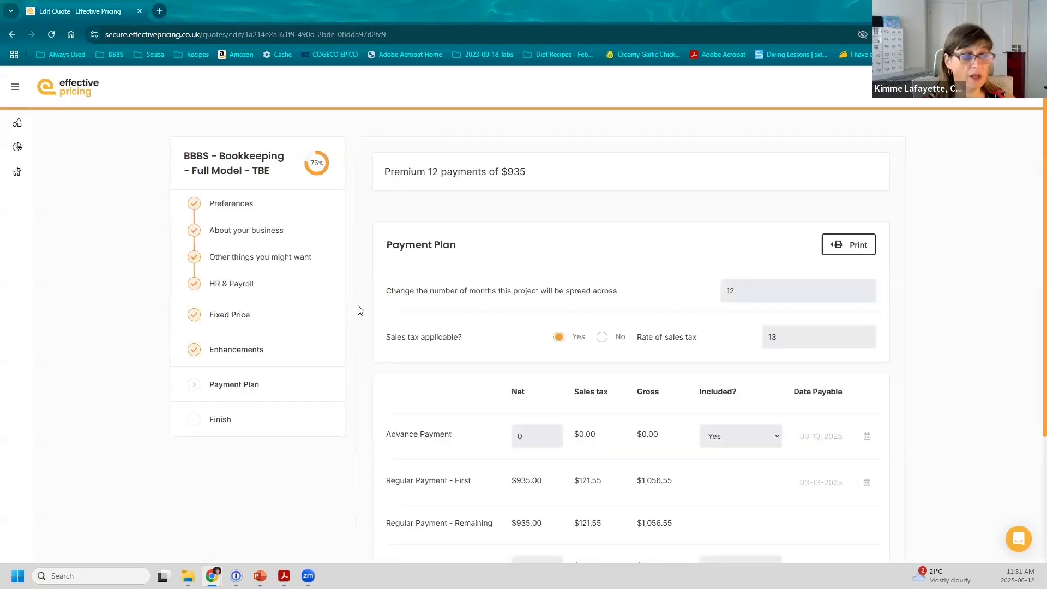
pyautogui.click(854, 246)
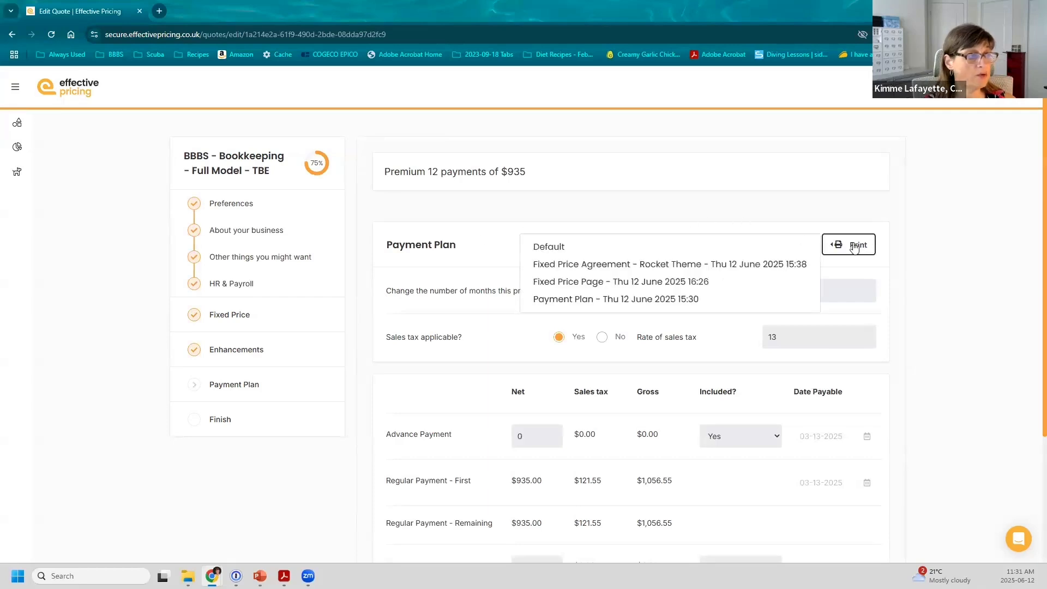
pyautogui.click(688, 299)
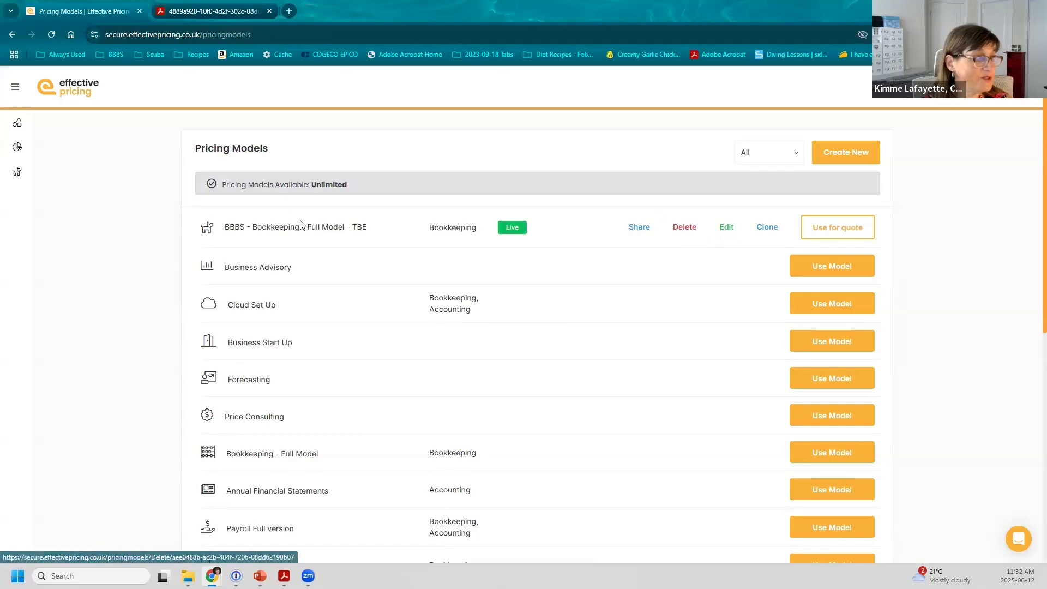
# Step: Set the BBBS model's fixed price print template to Fixed Price Page - Thu 12 June 2025 16:26 and save
pyautogui.click(726, 228)
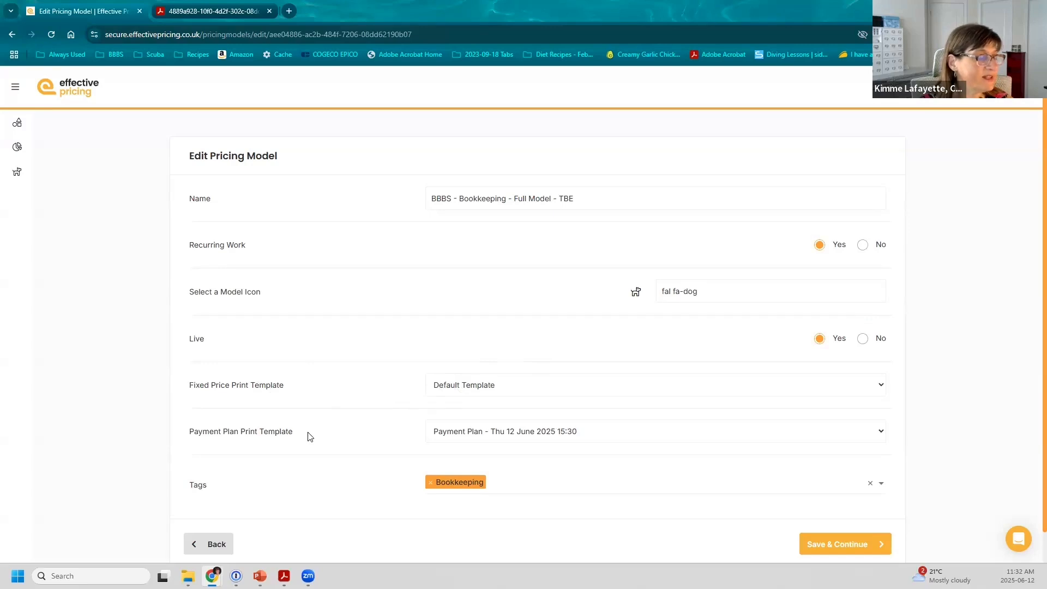
pyautogui.click(457, 440)
pyautogui.click(458, 431)
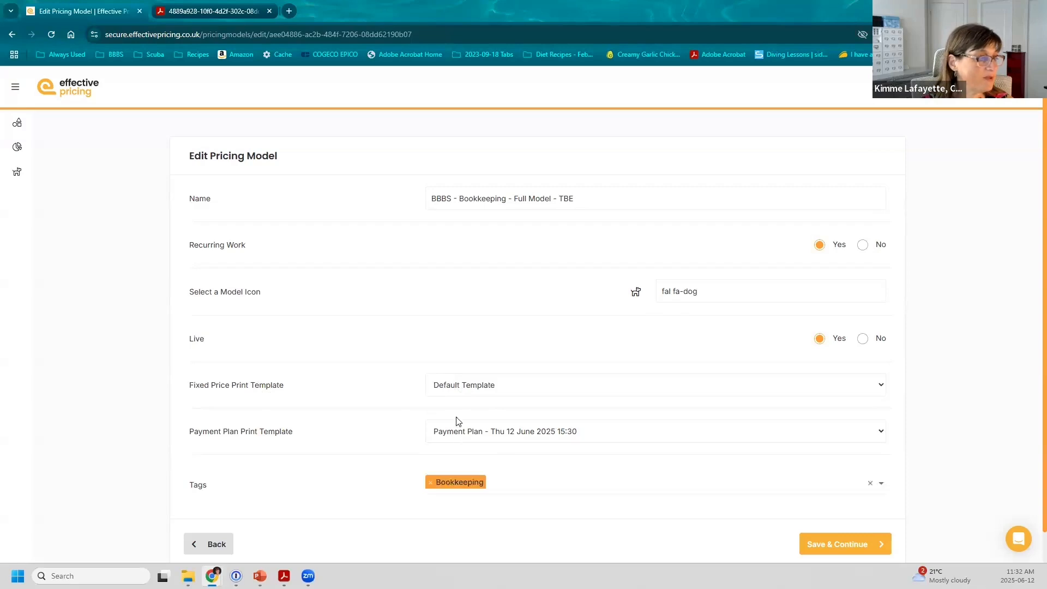
pyautogui.click(462, 388)
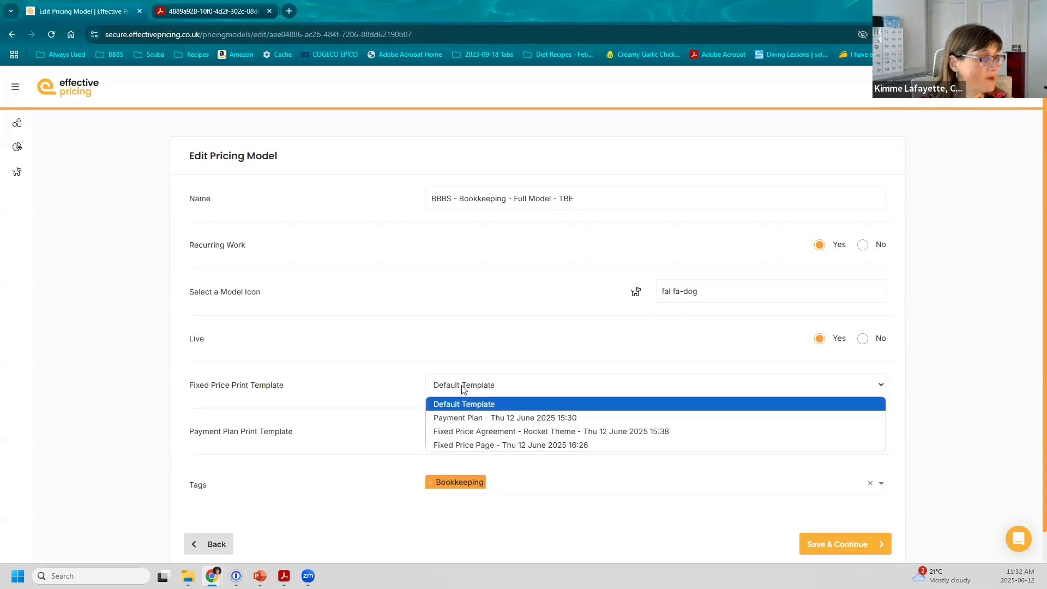
pyautogui.click(461, 444)
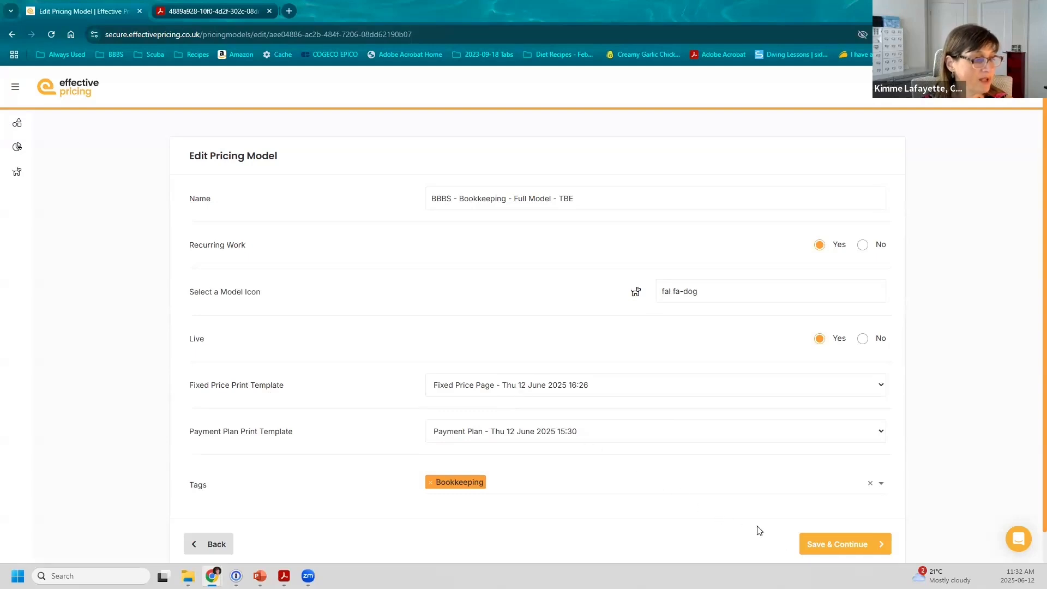
pyautogui.click(853, 549)
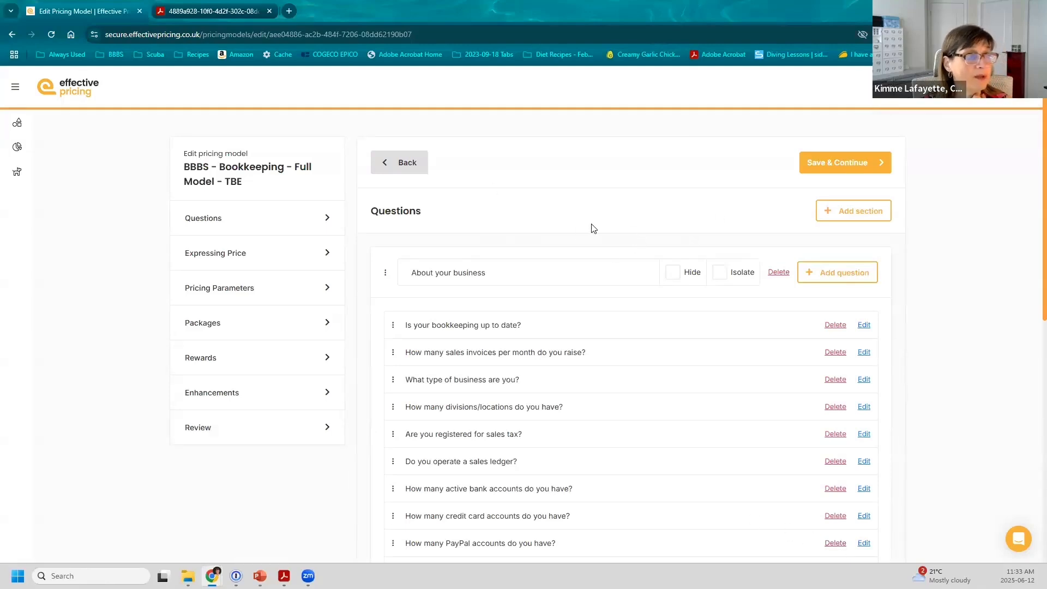
# Step: Open the first client's quote for editing from the Clients list
pyautogui.click(887, 97)
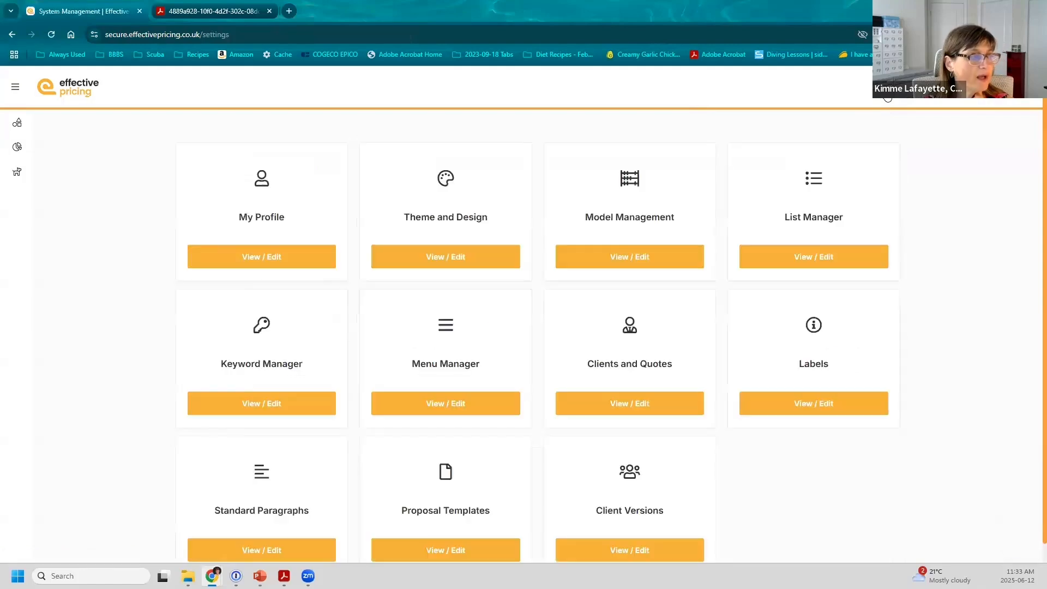
pyautogui.click(618, 405)
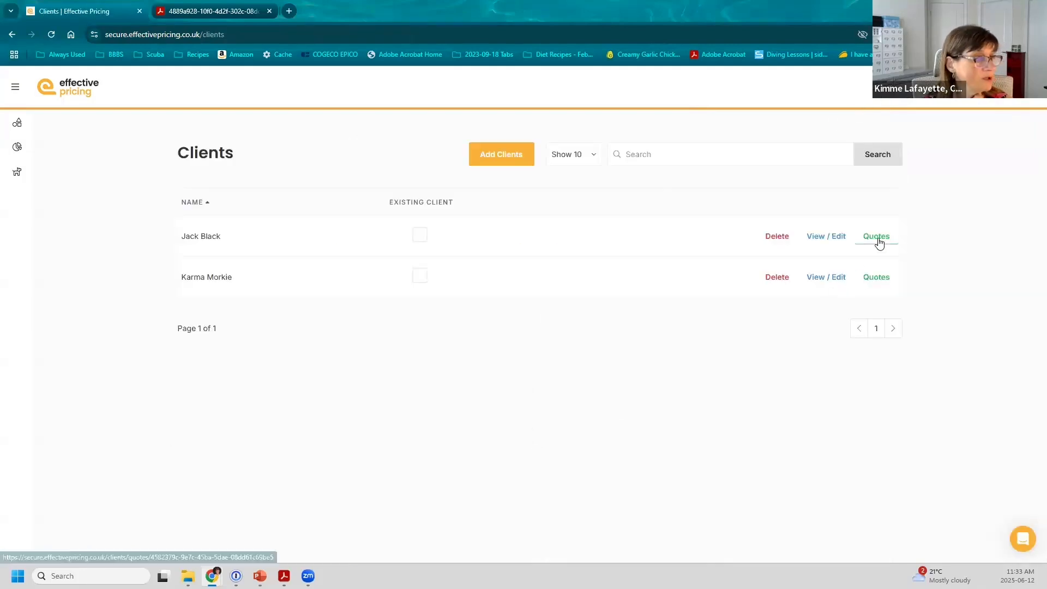
pyautogui.click(877, 238)
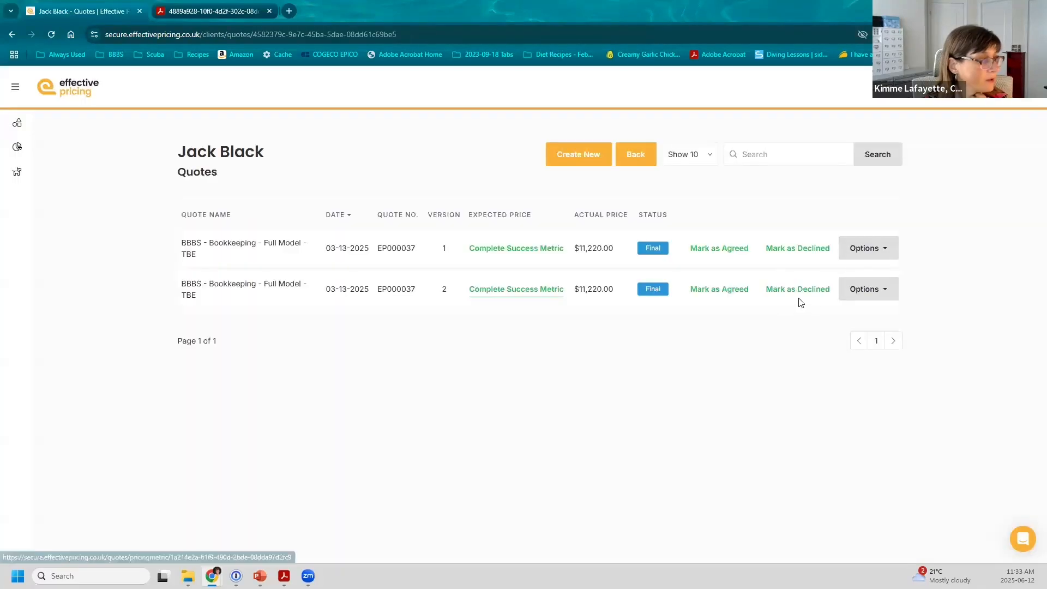
pyautogui.click(290, 287)
# Step: Print the quote with the Fixed Price Page template and close the PDF tabs
pyautogui.click(879, 210)
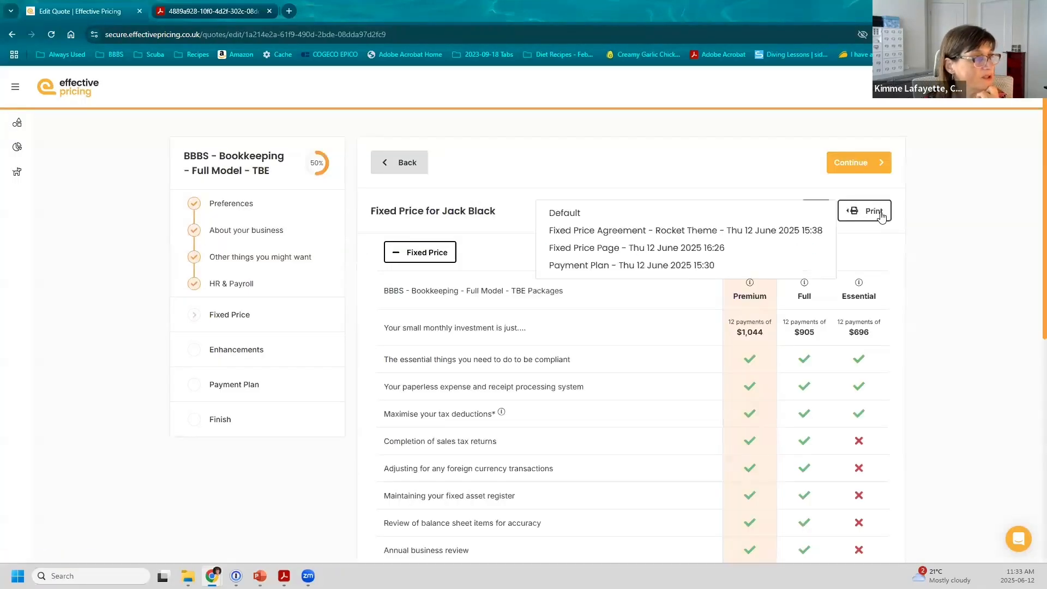
pyautogui.click(637, 249)
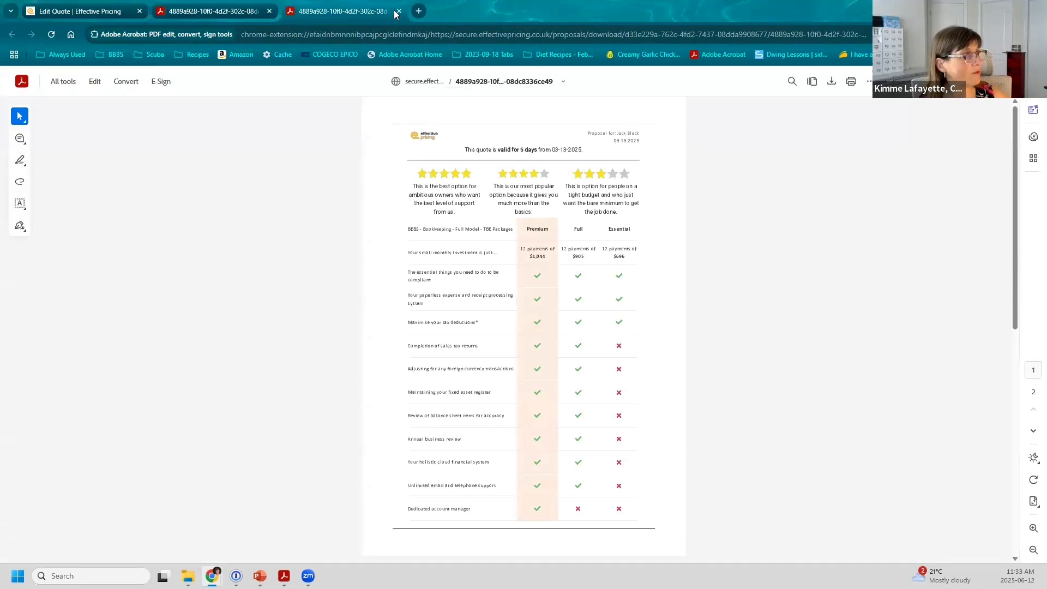
pyautogui.click(400, 11)
pyautogui.click(400, 11)
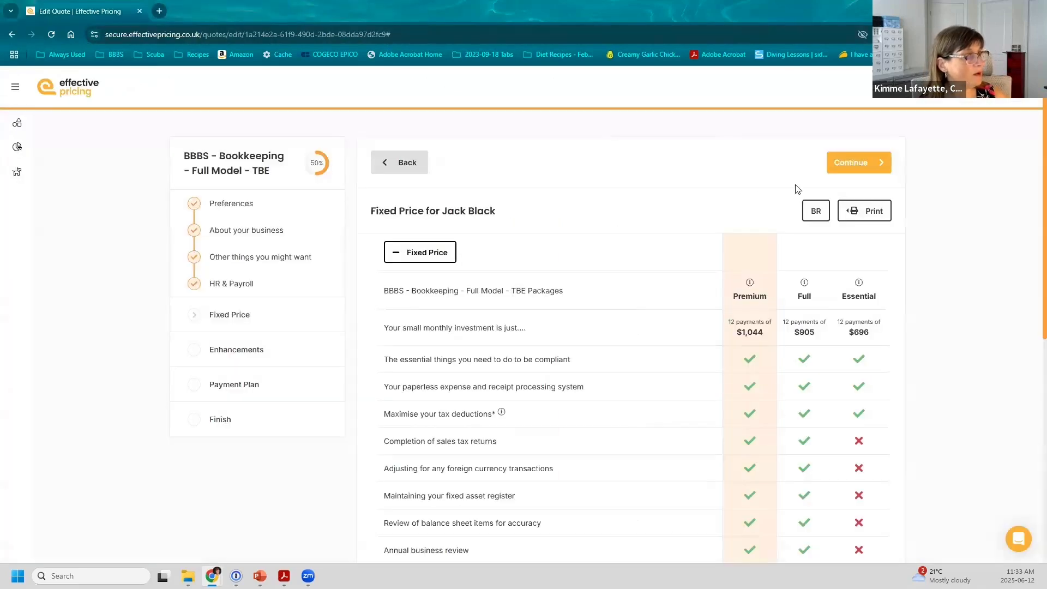
# Step: Advance the quote to Payment Plan, print it with the dated Payment Plan template, and check Proposal Templates
pyautogui.click(846, 168)
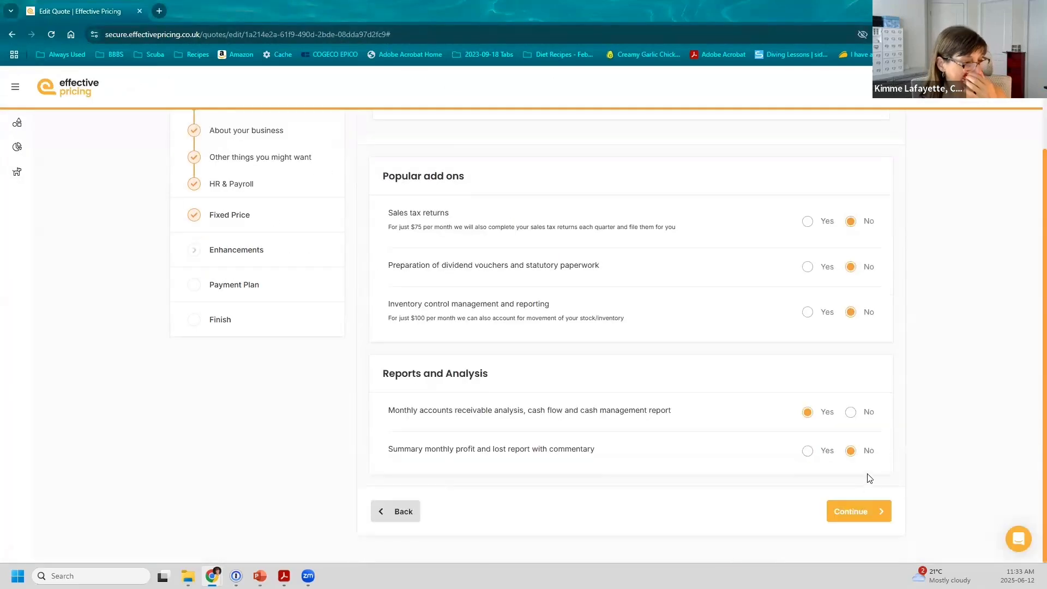
pyautogui.click(864, 511)
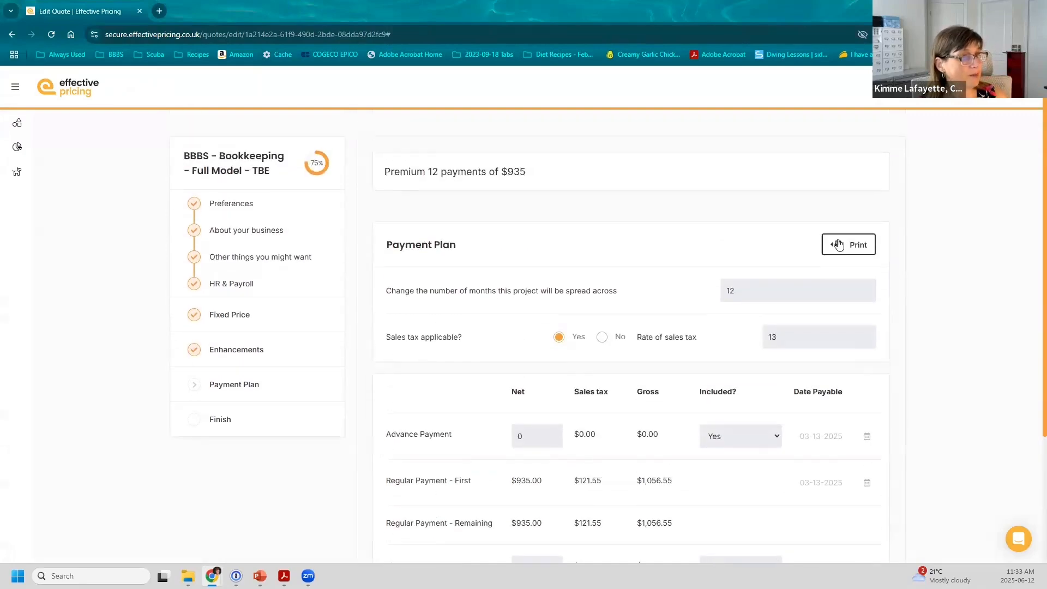
pyautogui.click(838, 245)
pyautogui.click(642, 299)
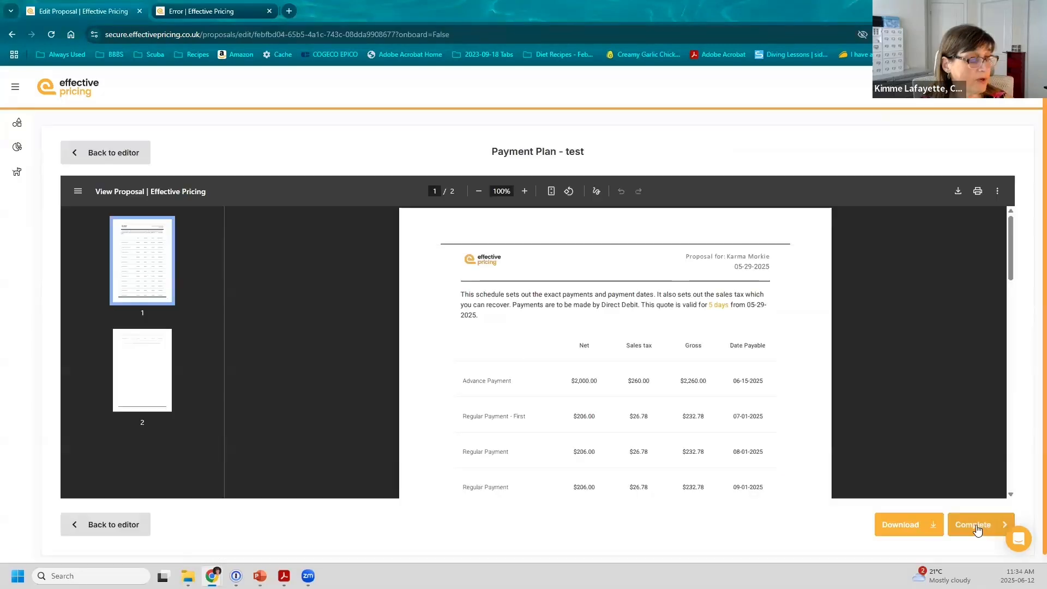
pyautogui.click(976, 525)
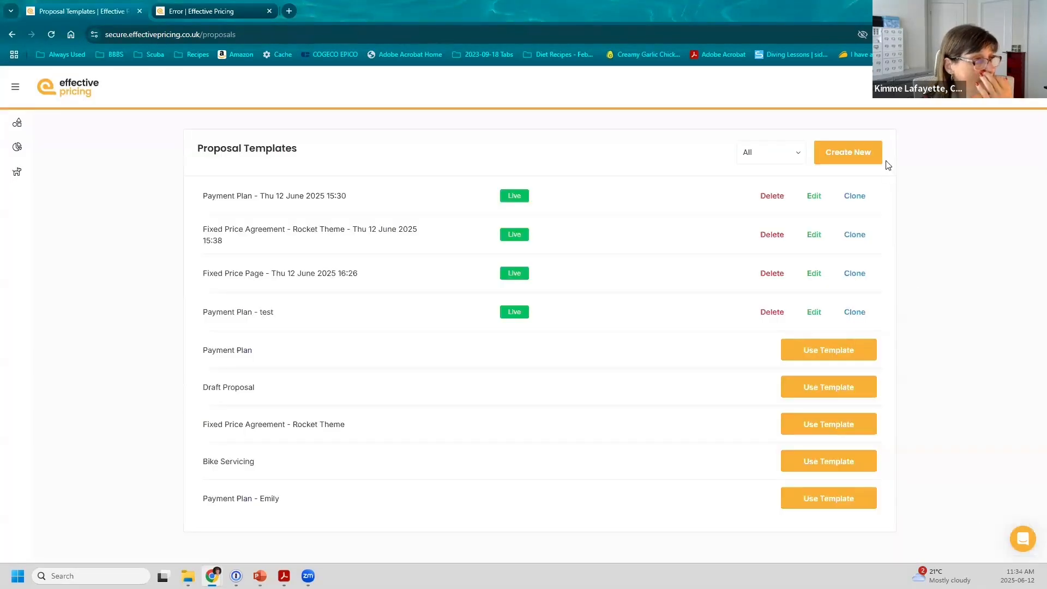
pyautogui.click(891, 89)
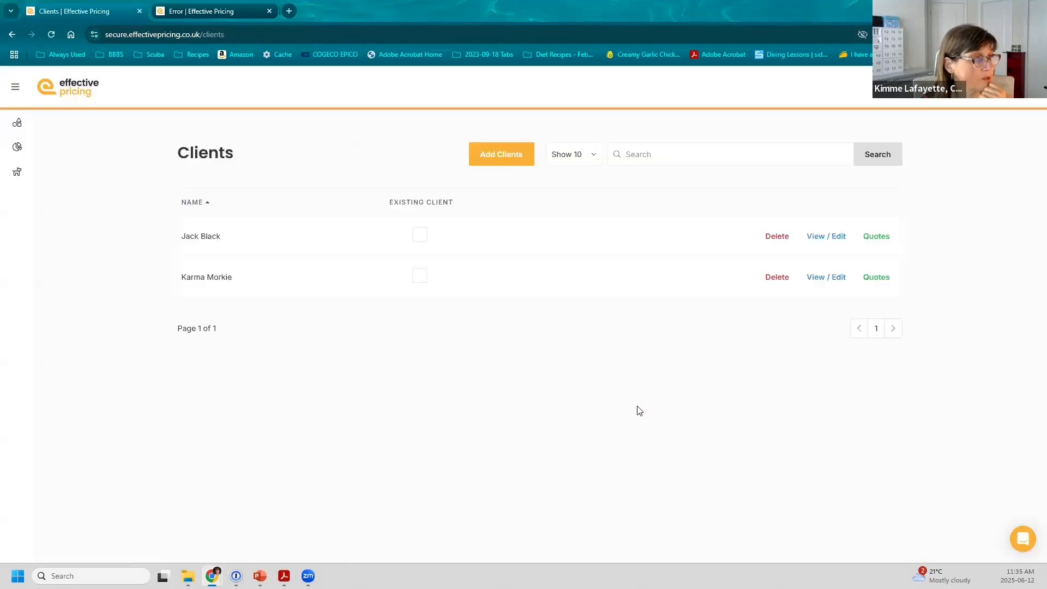
# Step: Clone quote version 2 as a revision under the same quote number and go to its Payment Plan step
pyautogui.click(827, 237)
pyautogui.click(864, 294)
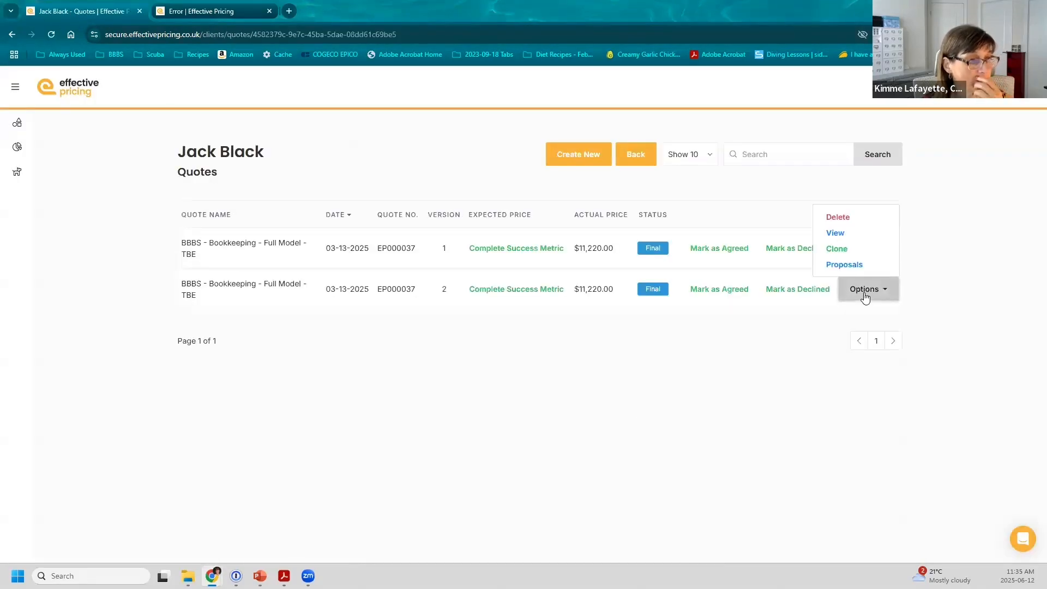
pyautogui.click(846, 250)
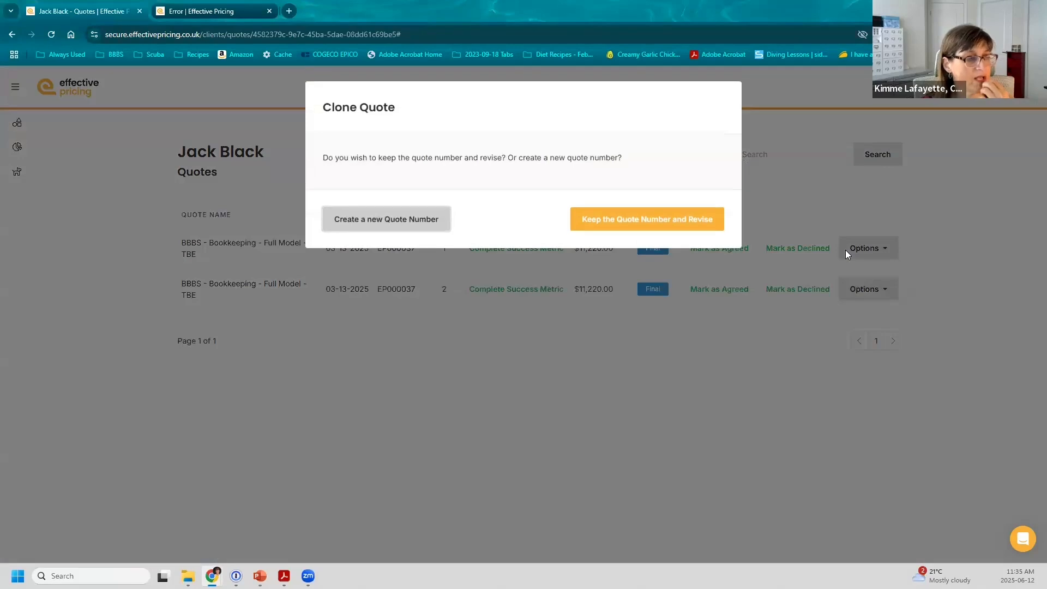
pyautogui.click(631, 219)
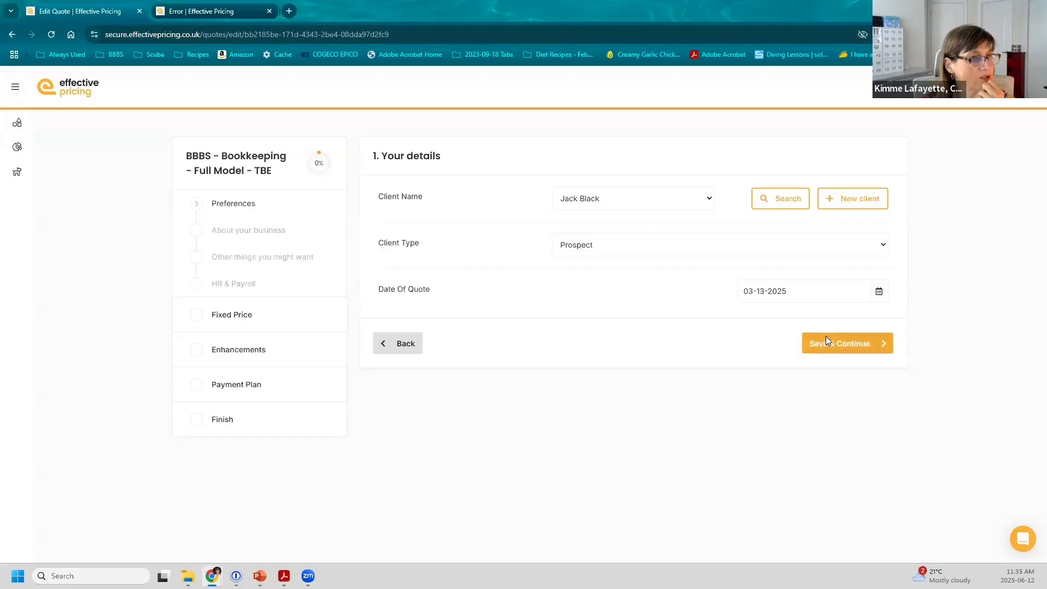
pyautogui.click(826, 340)
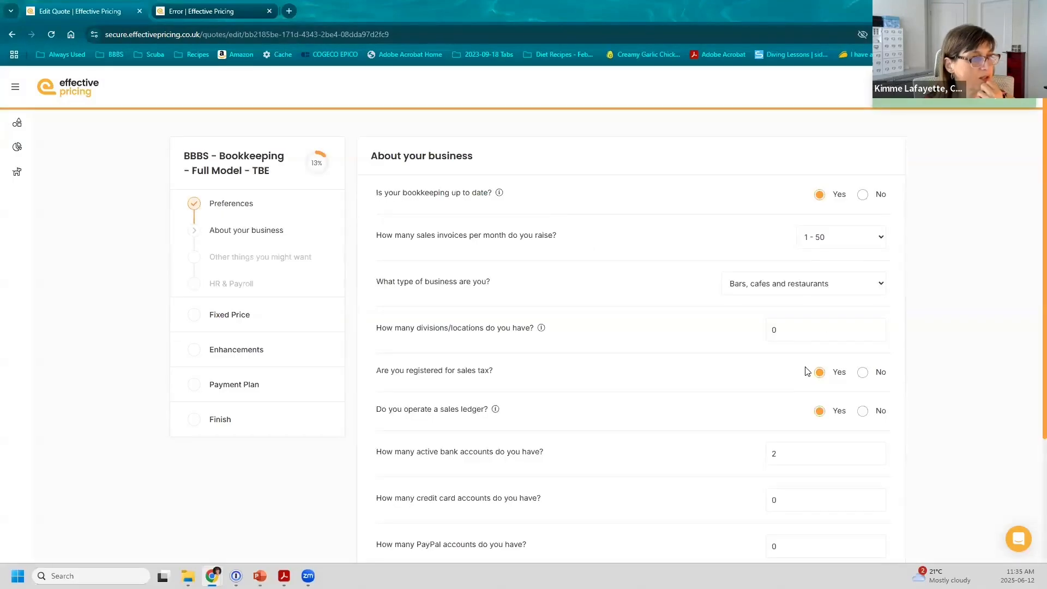
pyautogui.click(229, 382)
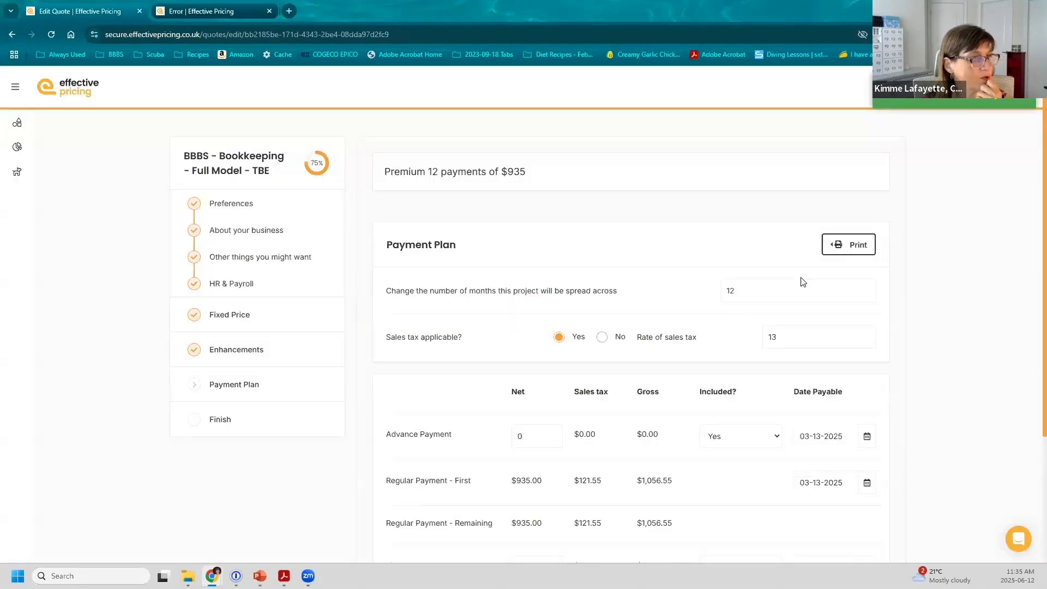
# Step: Print the revised quote with the Payment Plan - test template to generate its payment schedule PDF
pyautogui.click(845, 247)
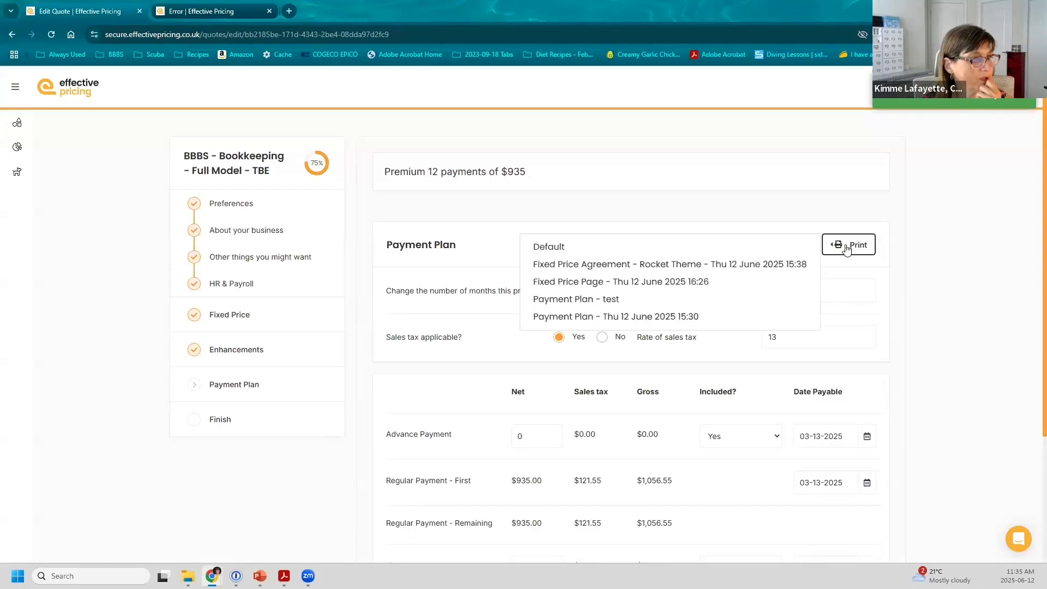
pyautogui.click(636, 315)
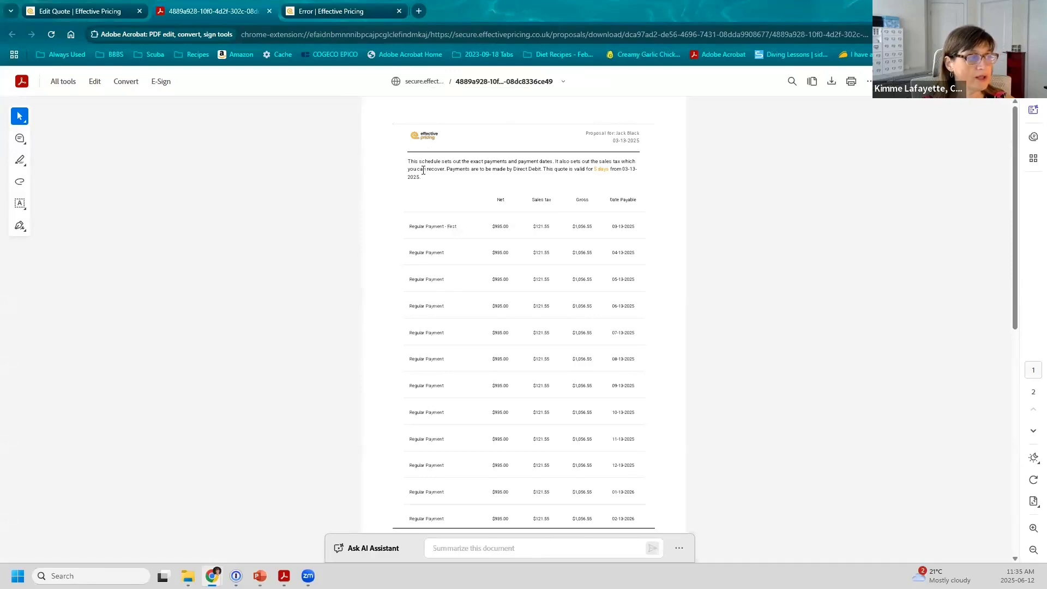
# Step: Scroll the payment plan PDF down to the Cancellation Policy, then close the leftover error tab
pyautogui.scroll(-2, 475, 221)
pyautogui.scroll(-1, 474, 229)
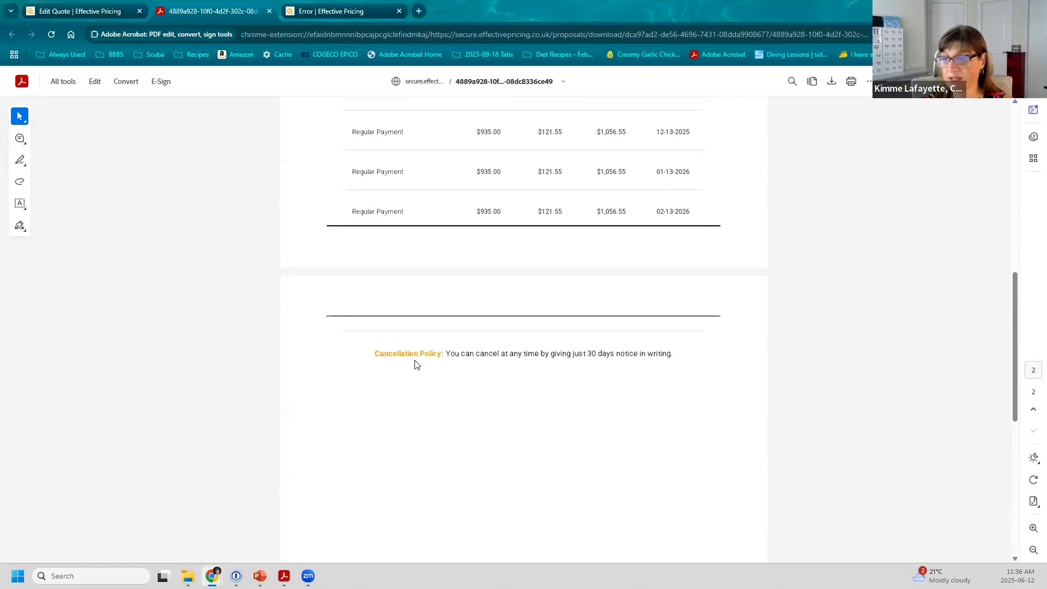
pyautogui.click(399, 11)
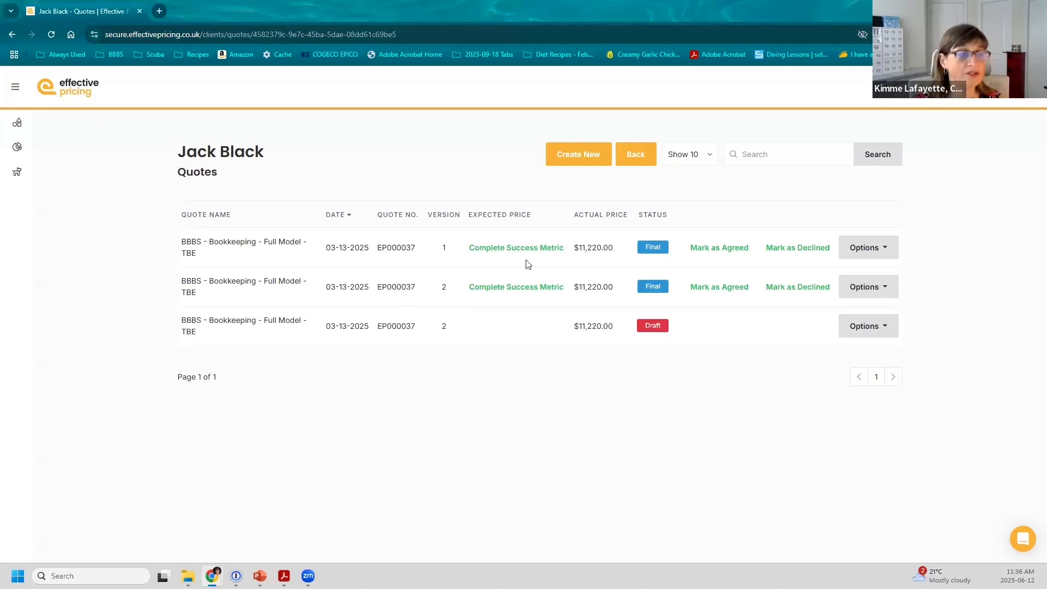
# Step: Show the Options menu for the Draft version 2 quote row
pyautogui.click(889, 334)
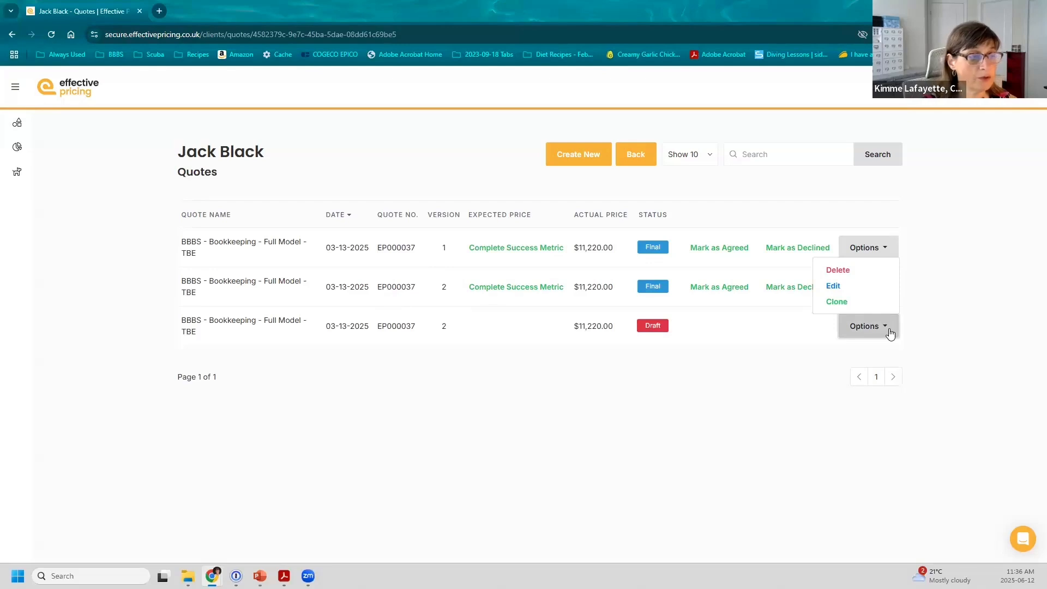
# Step: Edit the Draft version 2 quote, go to Finish, and Save & Complete it, confirming Complete Quote
pyautogui.click(834, 285)
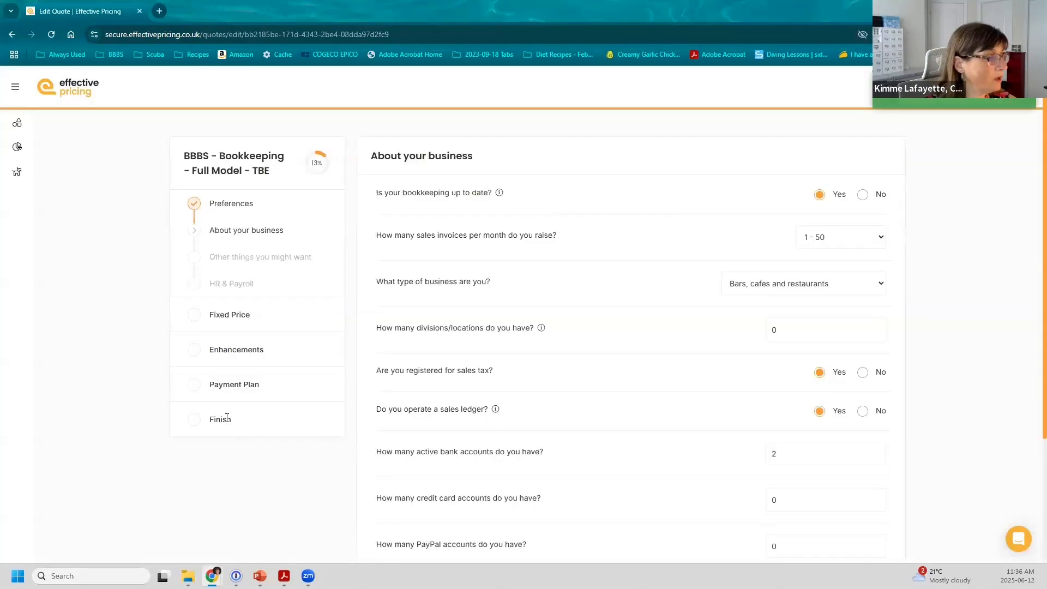
pyautogui.click(227, 418)
pyautogui.click(821, 163)
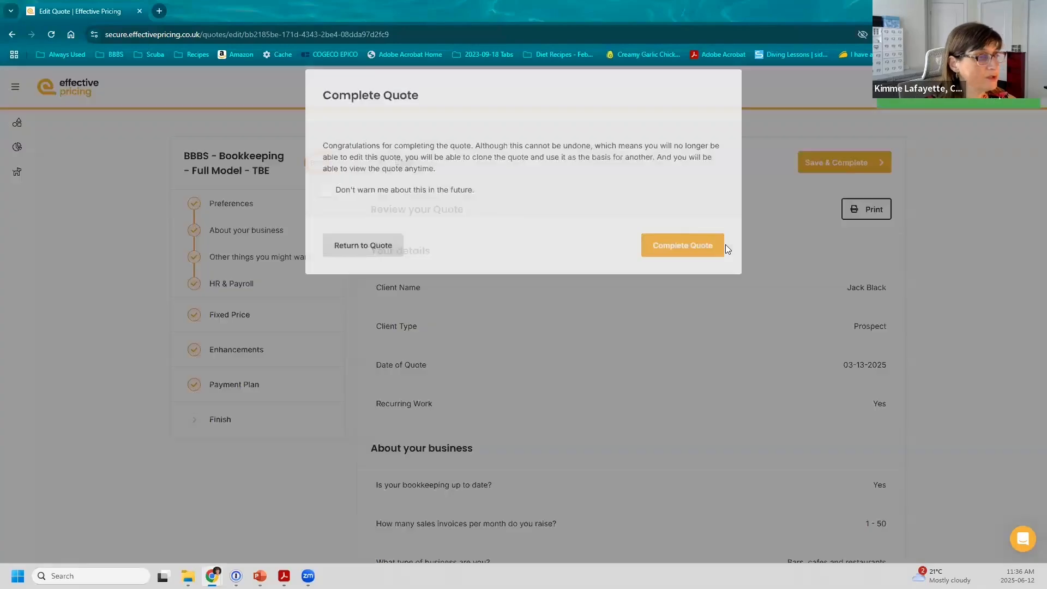
pyautogui.click(712, 255)
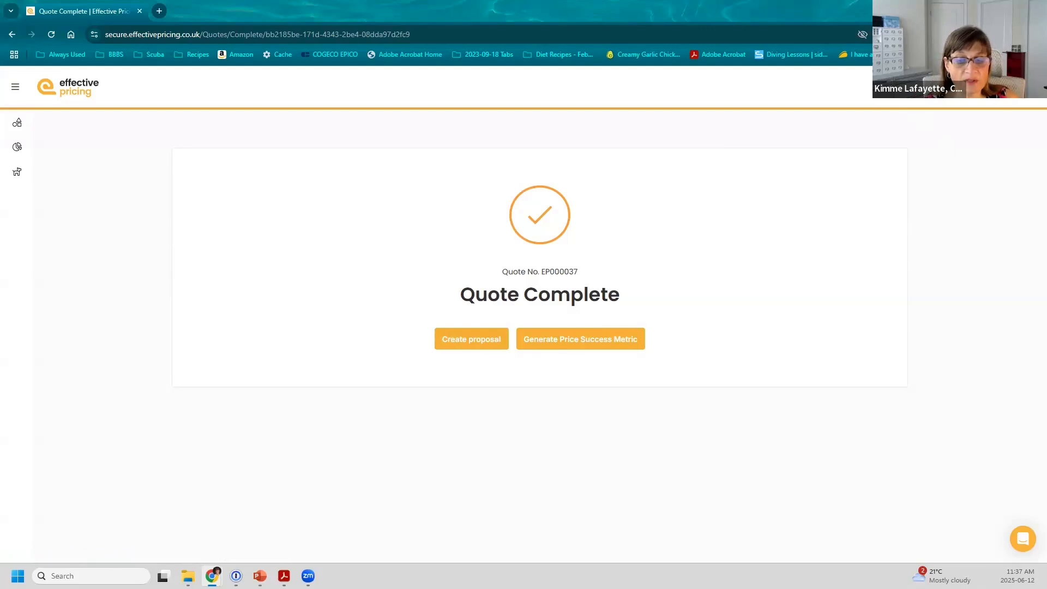
# Step: Open the Payment Plan - test template's page layout editor, then return to the Proposal Templates list via Settings
pyautogui.click(450, 550)
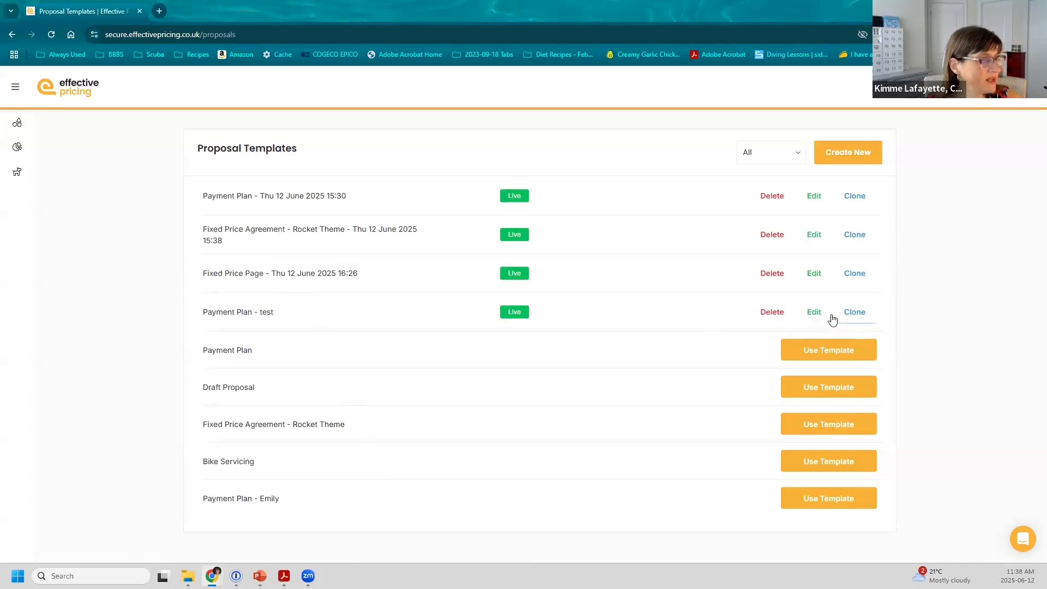
pyautogui.click(813, 312)
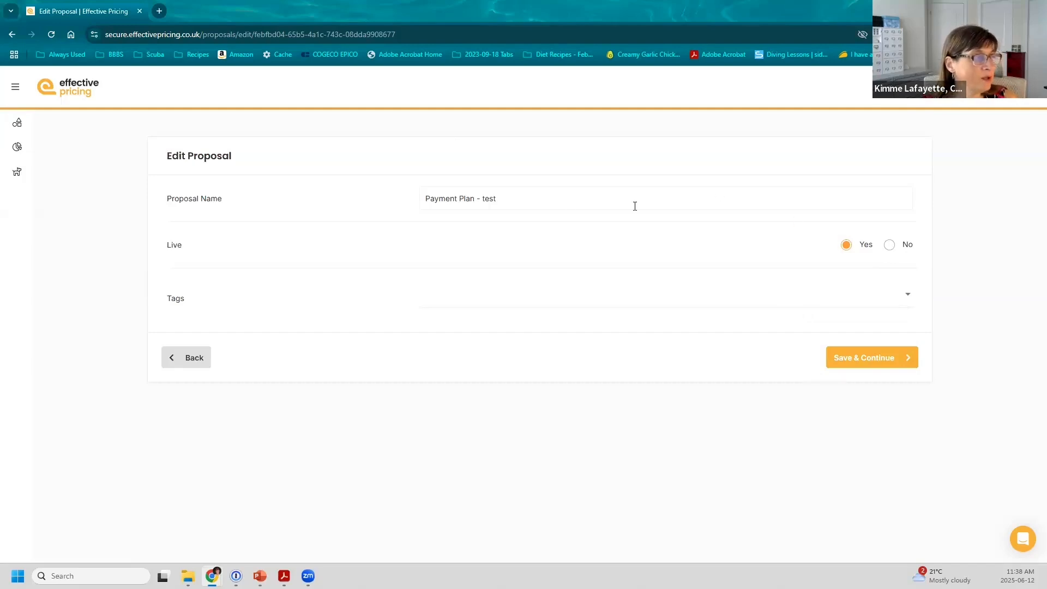
pyautogui.click(864, 357)
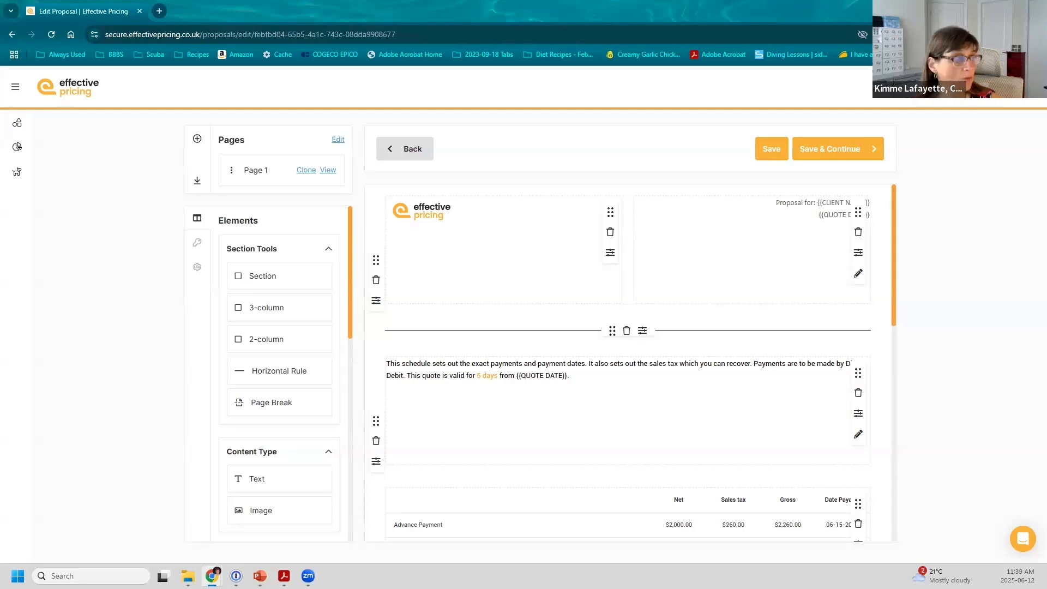
pyautogui.click(933, 87)
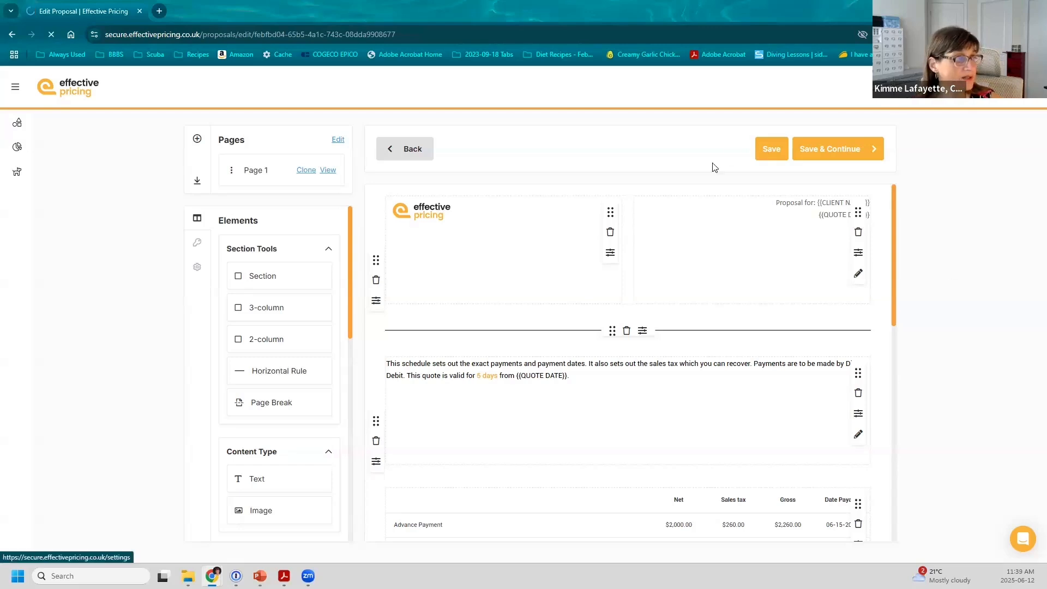
pyautogui.click(476, 543)
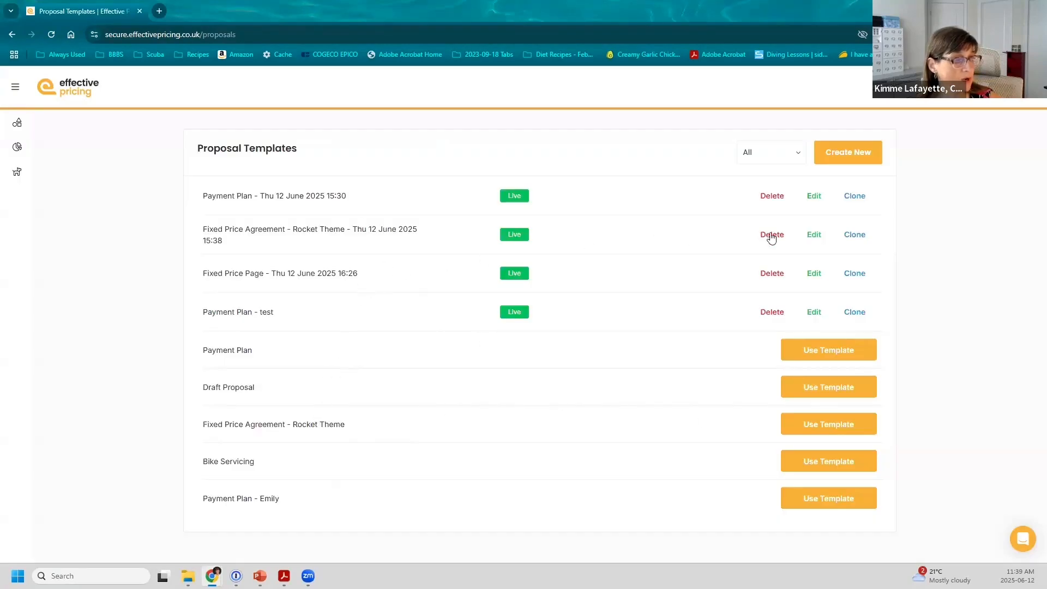
# Step: Edit the Fixed Price Agreement - Rocket Theme proposal and save through to its 10-page PDF preview
pyautogui.click(808, 234)
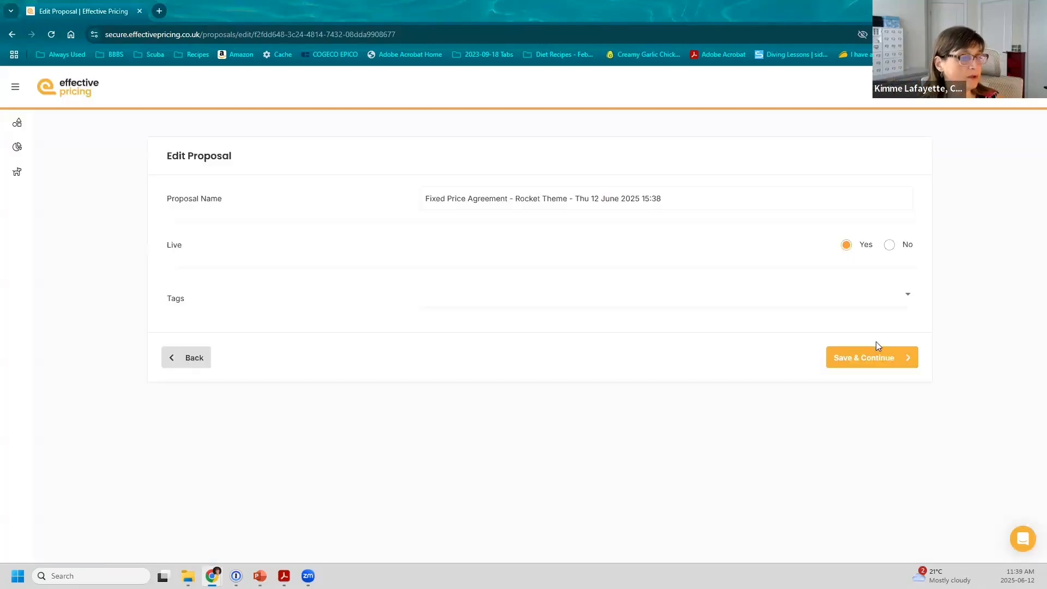
pyautogui.click(873, 355)
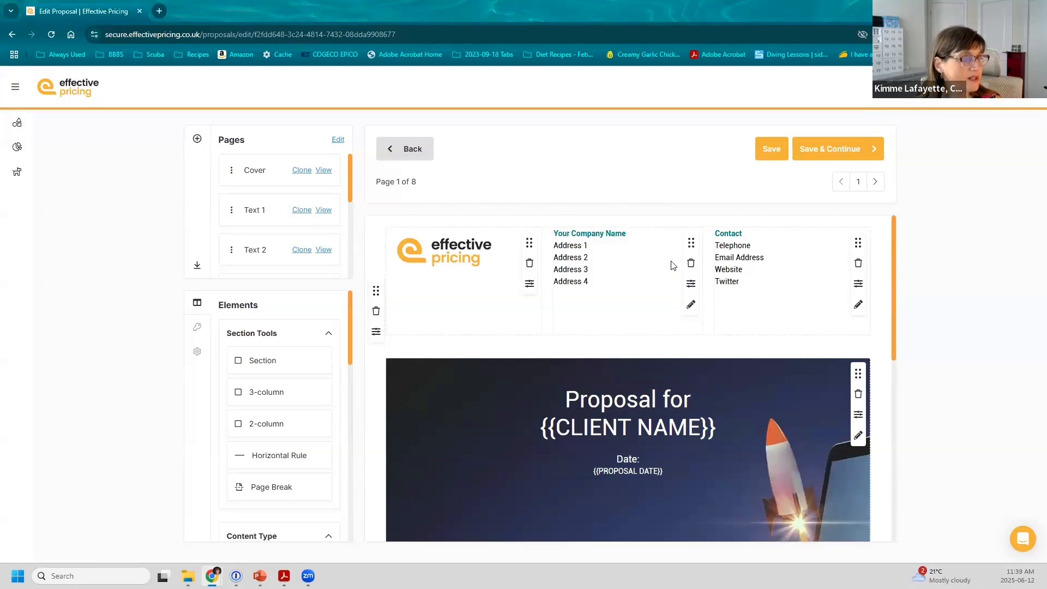
pyautogui.click(832, 150)
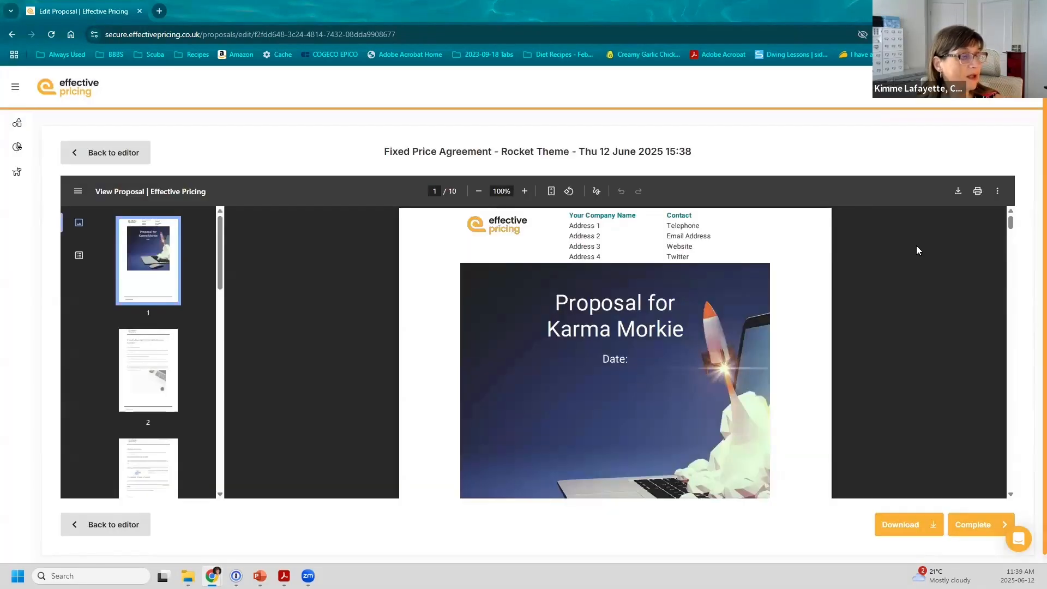
# Step: Scroll through the Rocket Theme preview's cover and fixed price agreement page, then switch to the BBBS Proposal in Acrobat
pyautogui.scroll(-1, 627, 292)
pyautogui.scroll(1, 695, 309)
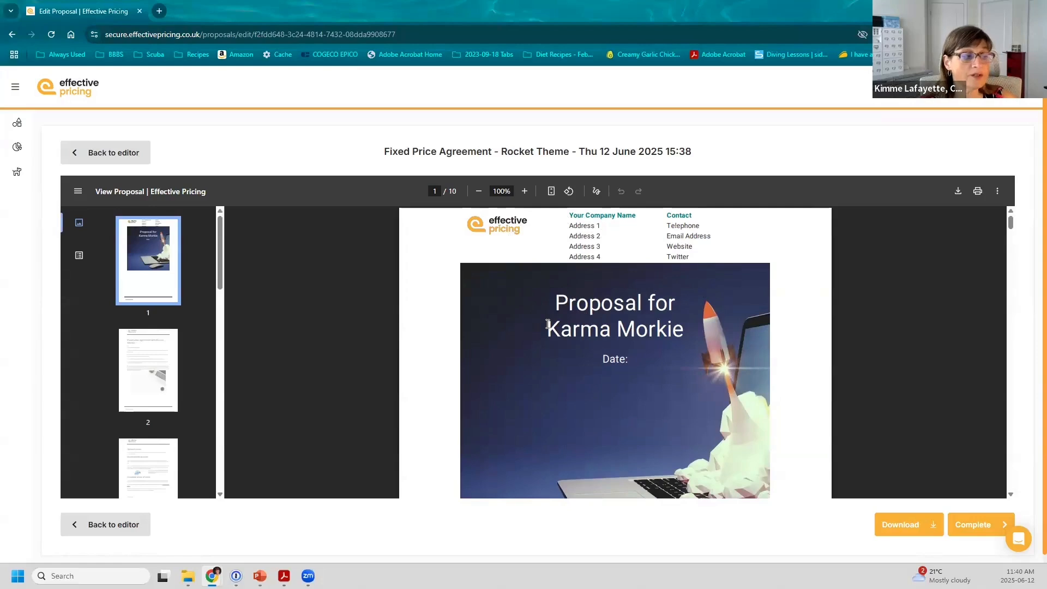
pyautogui.scroll(-1, 548, 324)
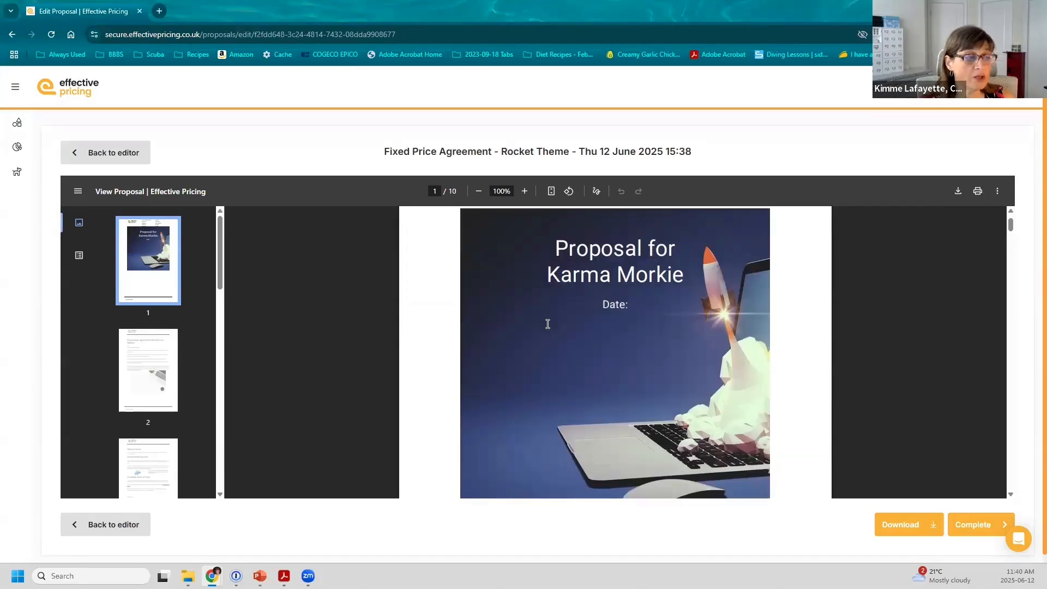
pyautogui.scroll(-1, 548, 324)
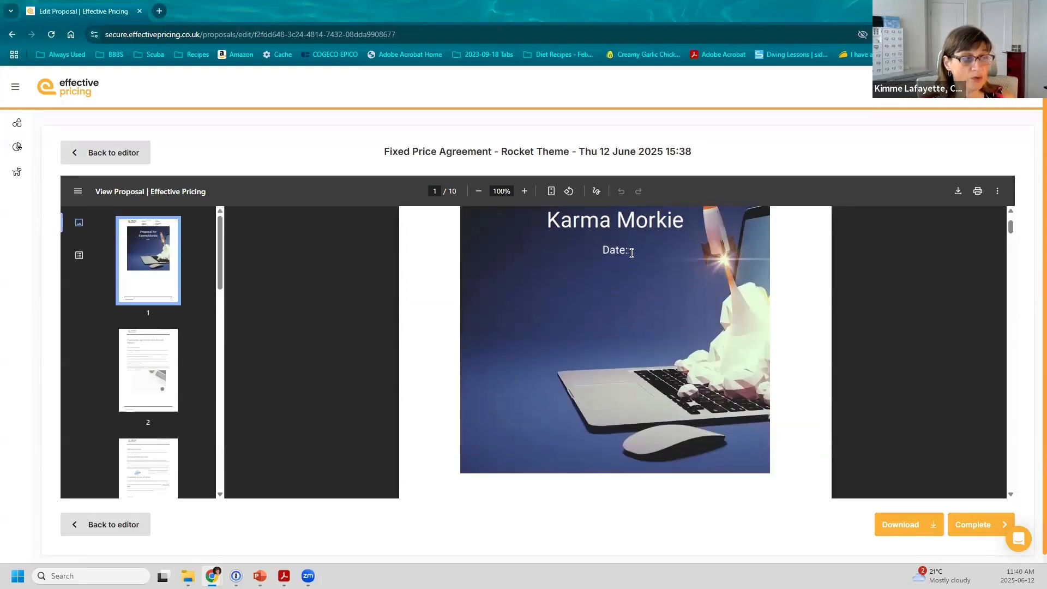
pyautogui.scroll(-5, 627, 274)
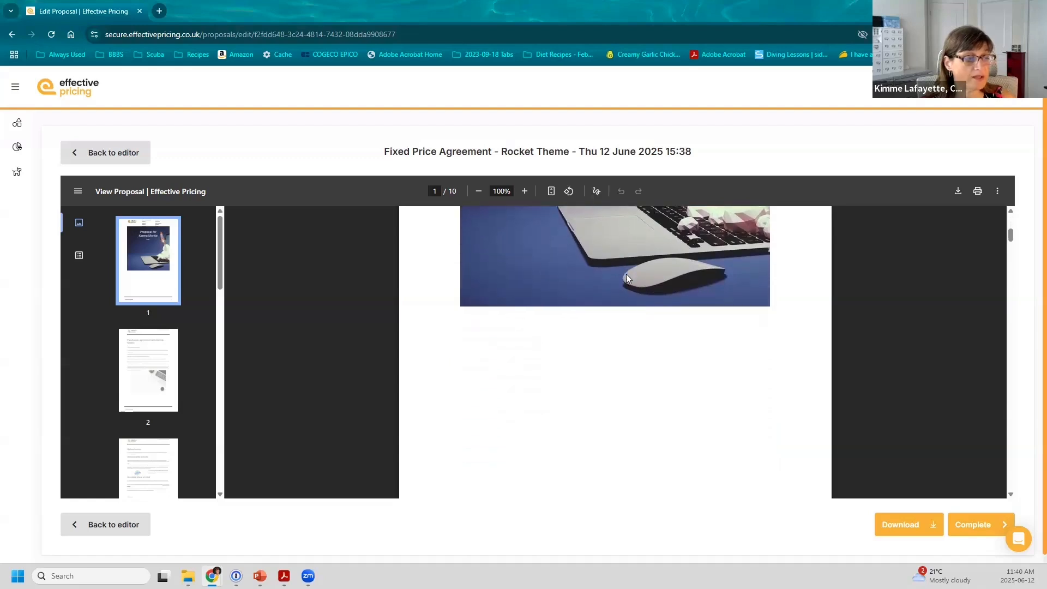
pyautogui.scroll(-4, 627, 279)
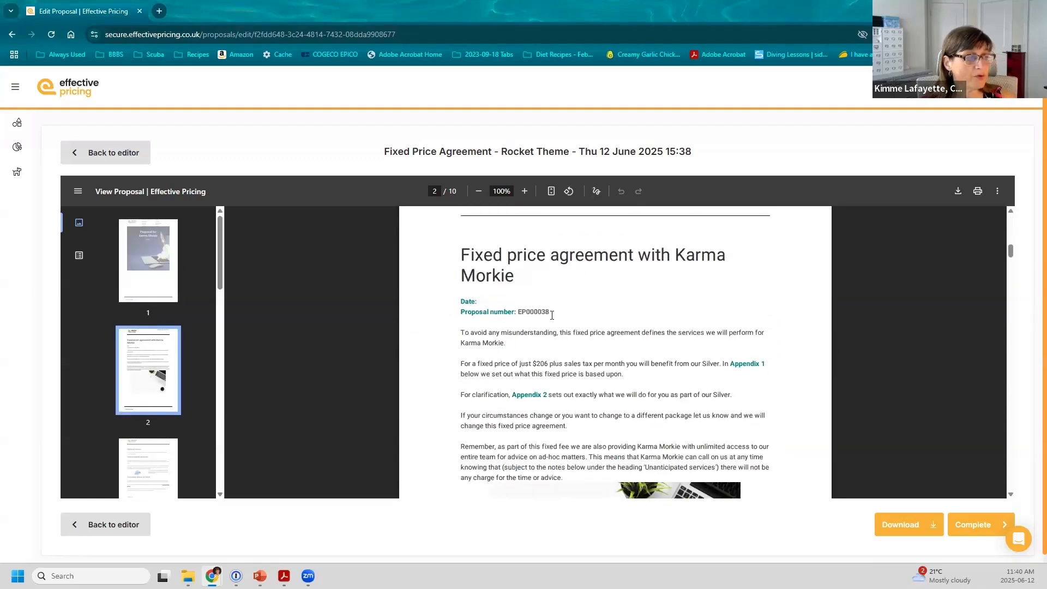
pyautogui.scroll(-1, 552, 316)
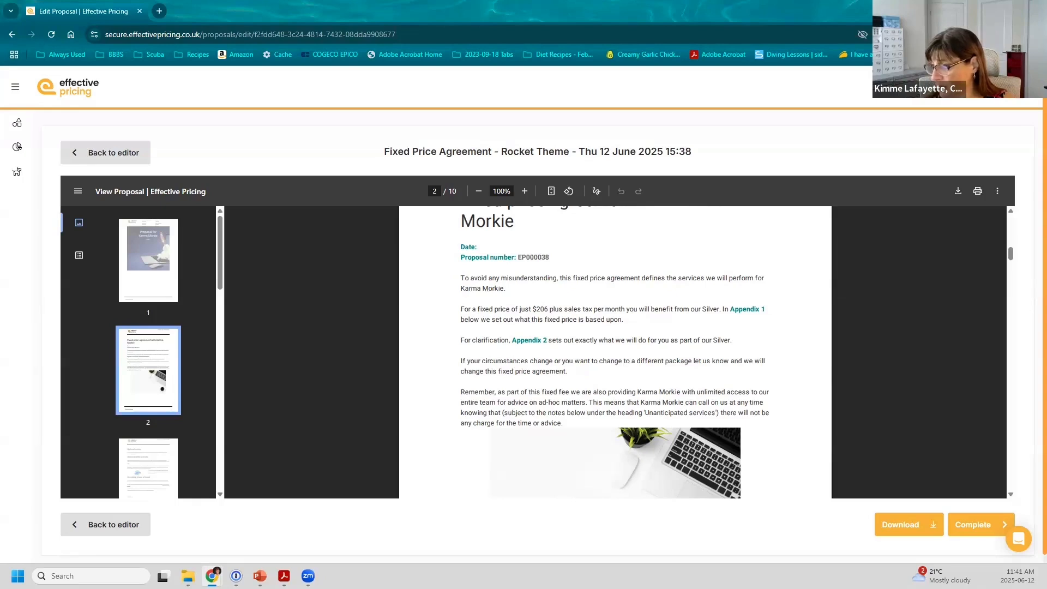
pyautogui.hotkey('alt', 'Tab')
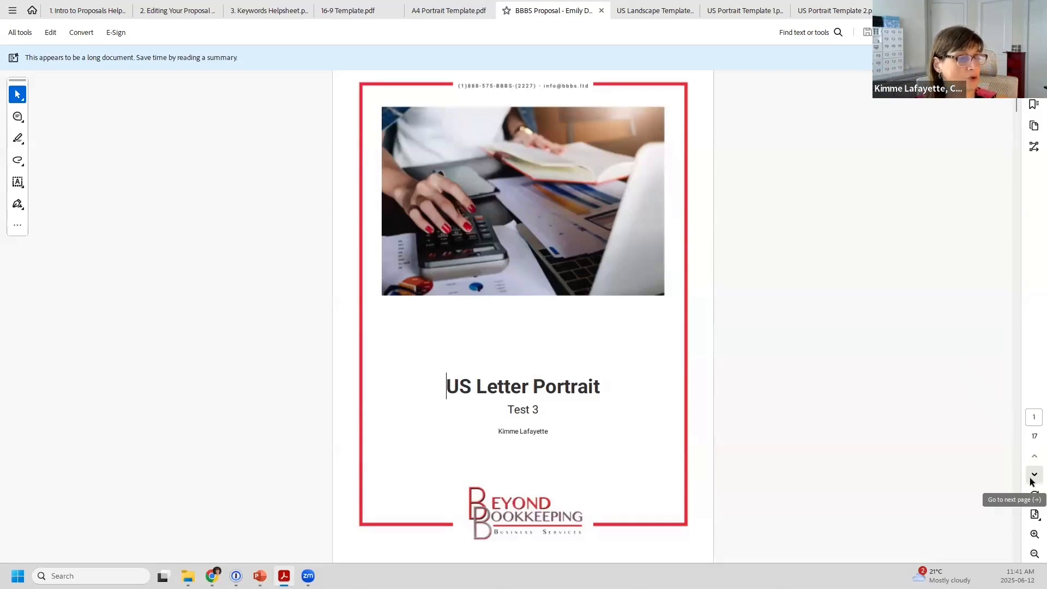
# Step: Page through the BBBS proposal from the page-2 cover letter, selecting 'Test 3', to the page-8 Fees page
pyautogui.click(1030, 479)
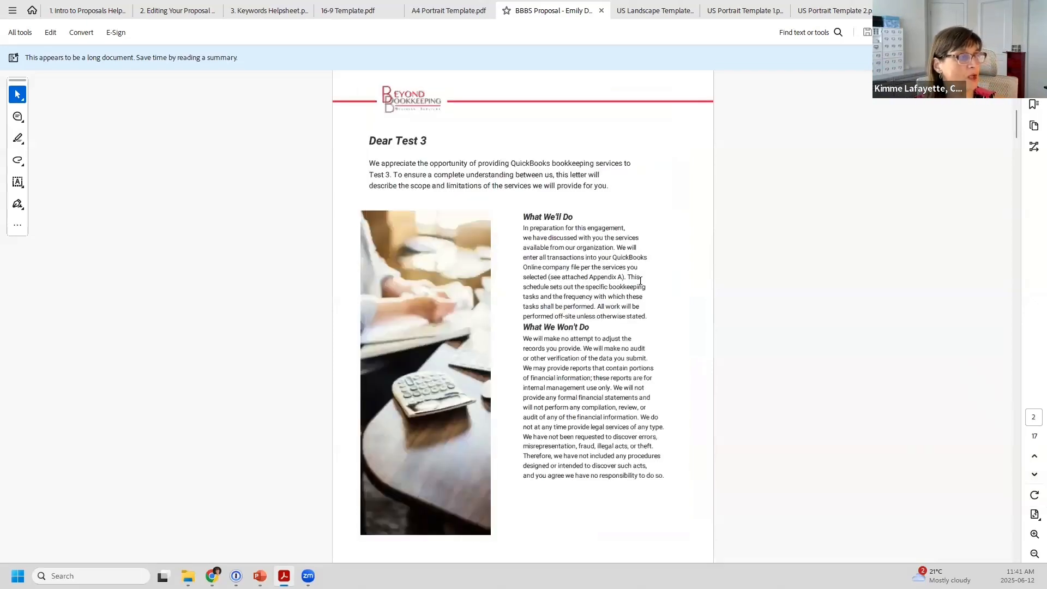
pyautogui.moveTo(369, 174); pyautogui.dragTo(392, 176)
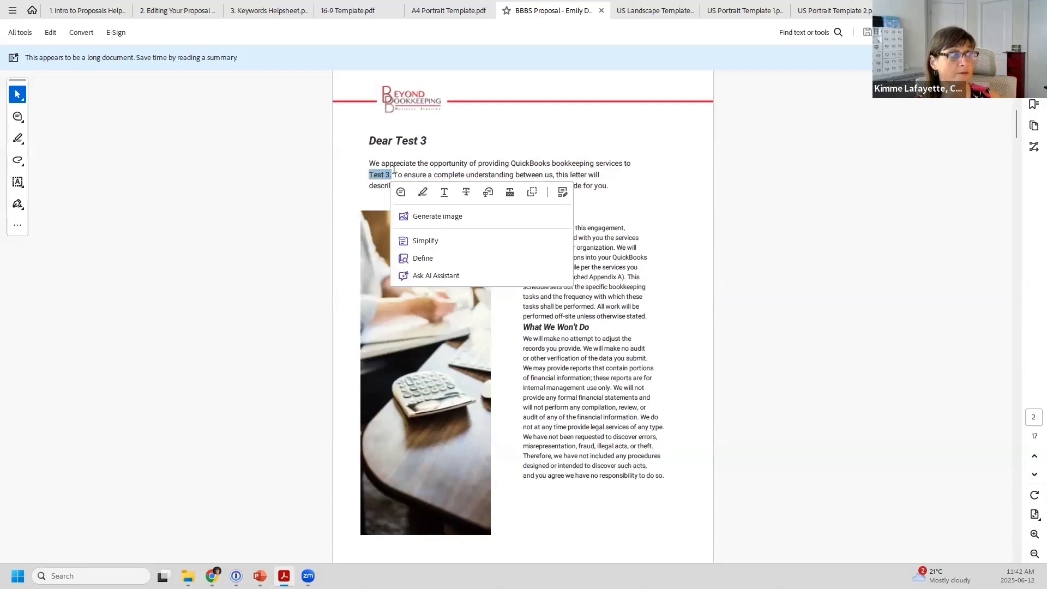
pyautogui.click(657, 233)
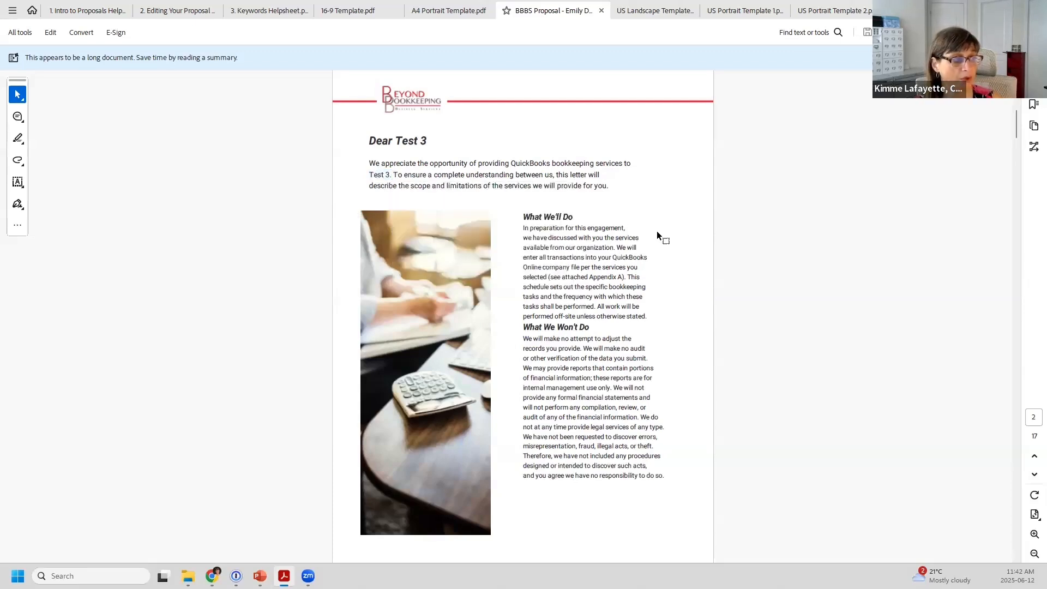
pyautogui.click(1033, 476)
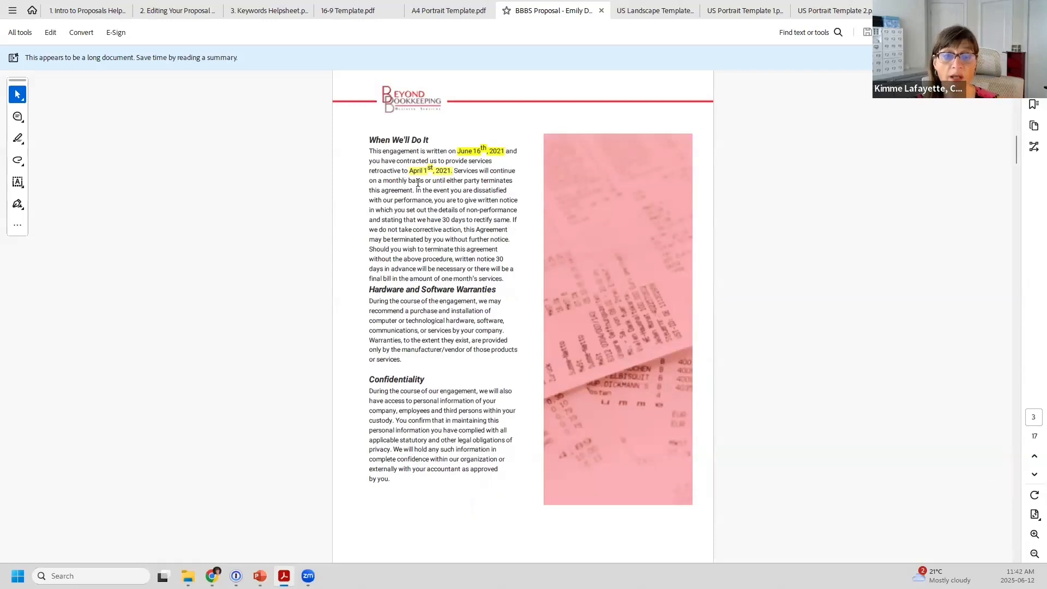
pyautogui.click(1033, 475)
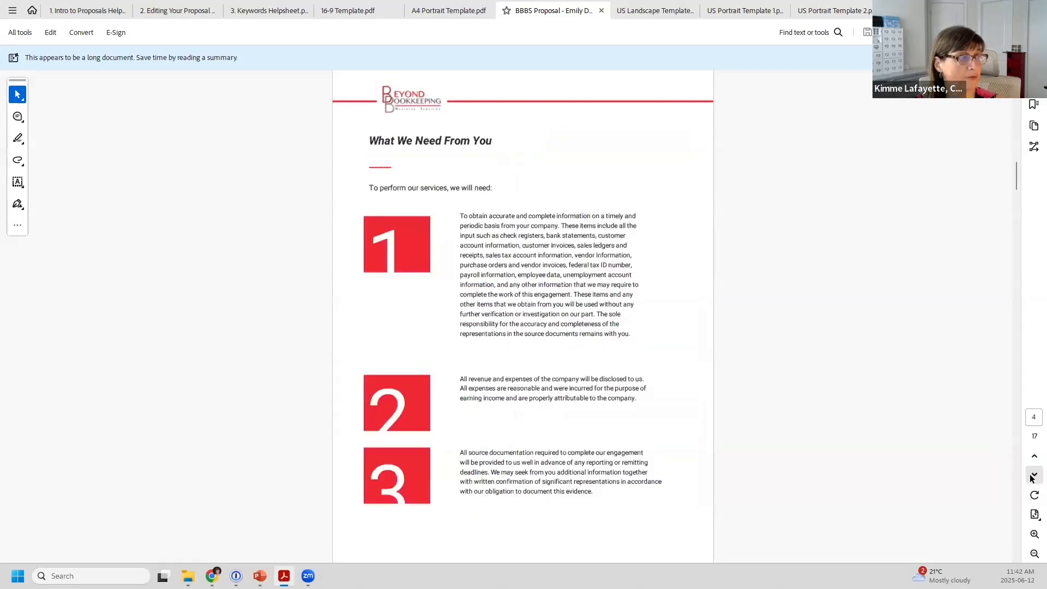
pyautogui.click(1033, 476)
pyautogui.click(1033, 476)
pyautogui.click(1033, 476)
pyautogui.click(1032, 476)
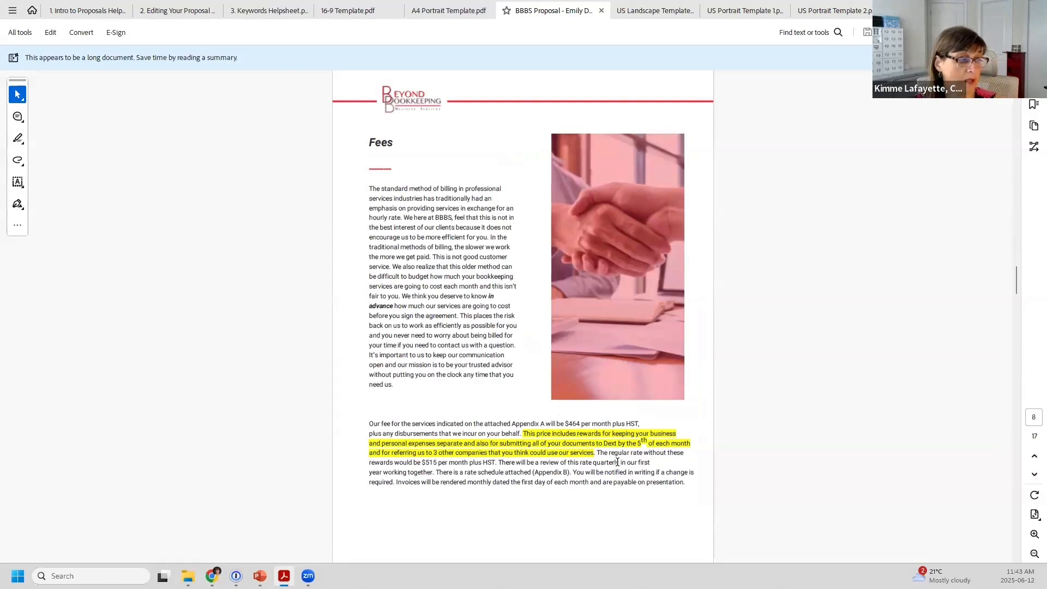
# Step: Zoom in to read the Fees text and Appendix A table, then zoom out and scroll to Appendix B's rate schedule
pyautogui.click(1034, 534)
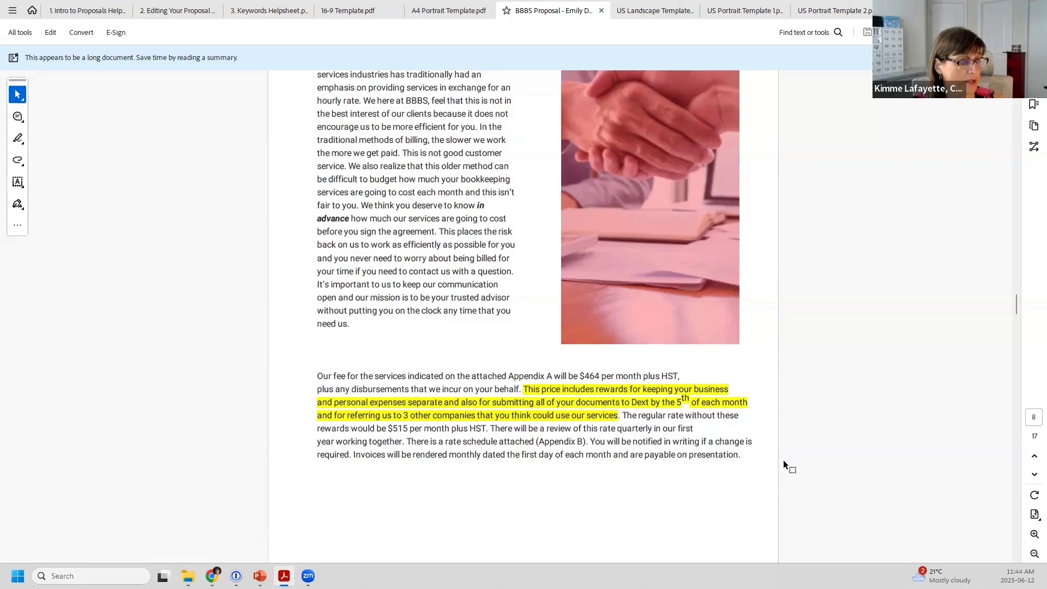
pyautogui.scroll(2, 855, 462)
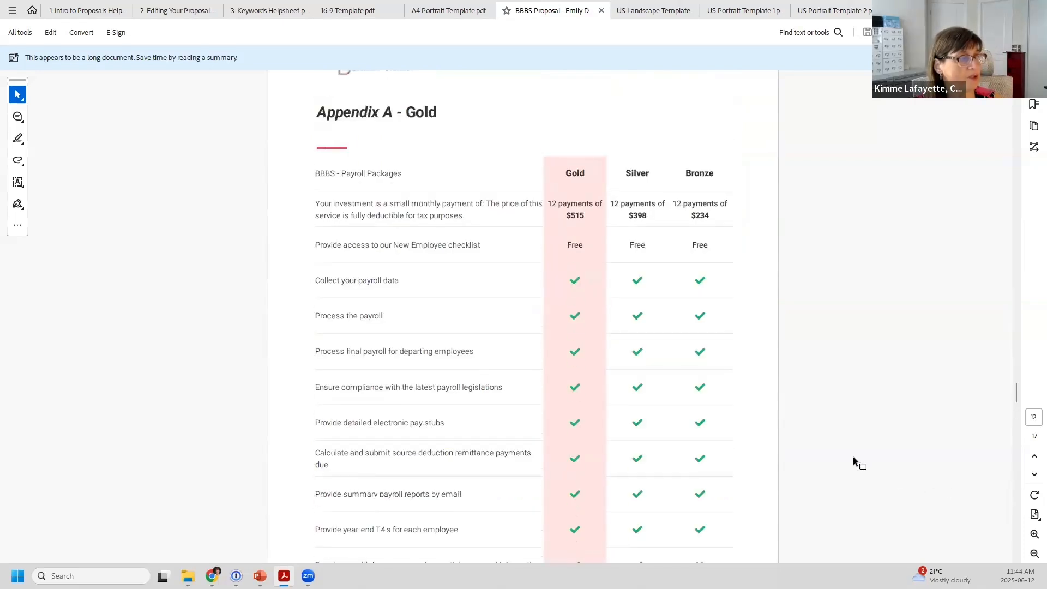
pyautogui.scroll(1, 853, 462)
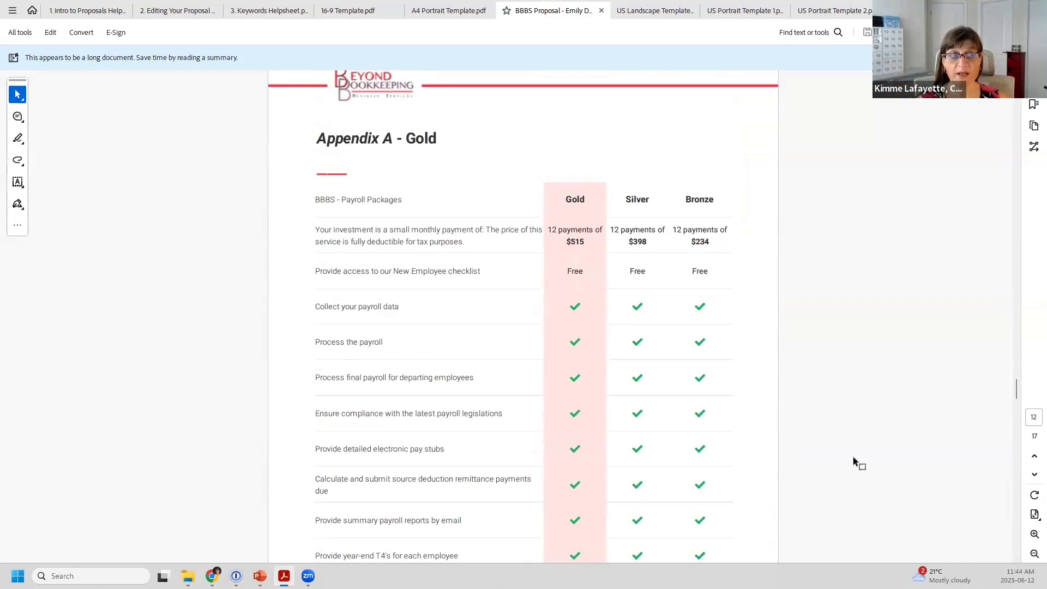
pyautogui.click(1033, 555)
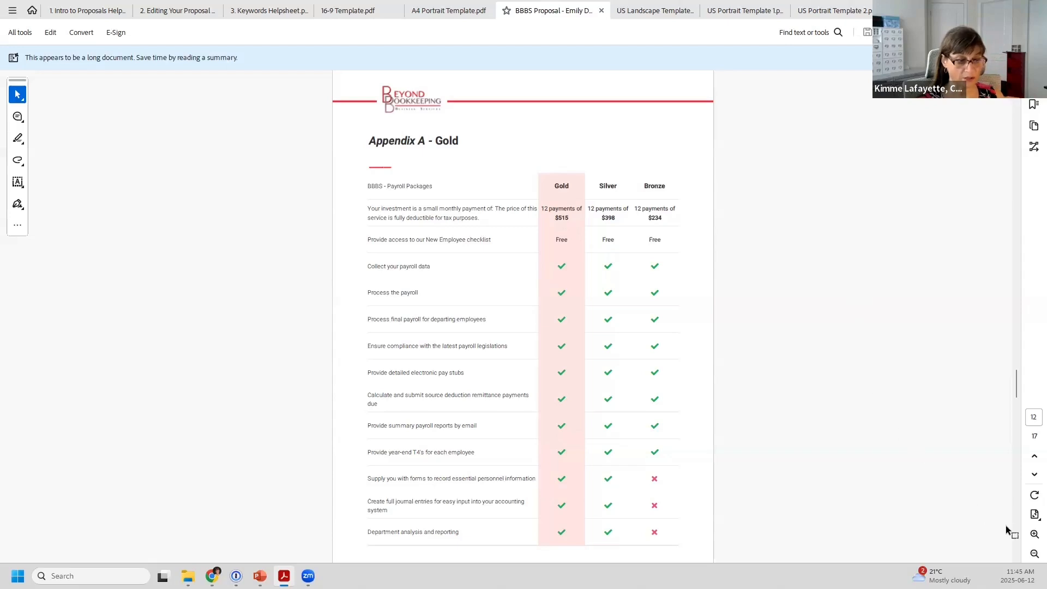
pyautogui.scroll(-10, 865, 417)
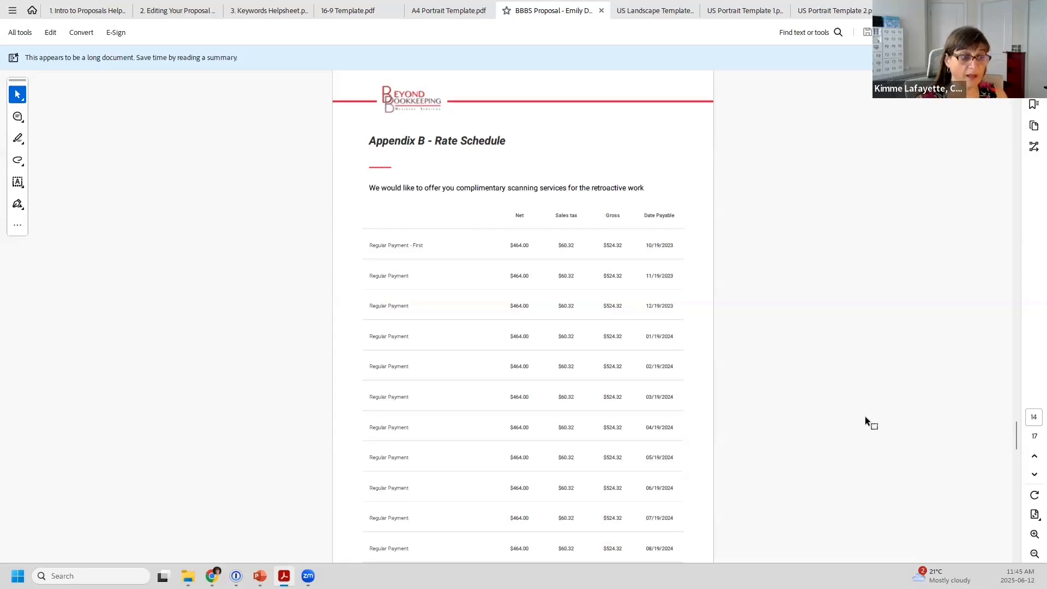
# Step: Jump to the Appendix C PAD Agreement, scroll to the back cover, then return to page 1
pyautogui.press('pagedown')
pyautogui.press('pagedown')
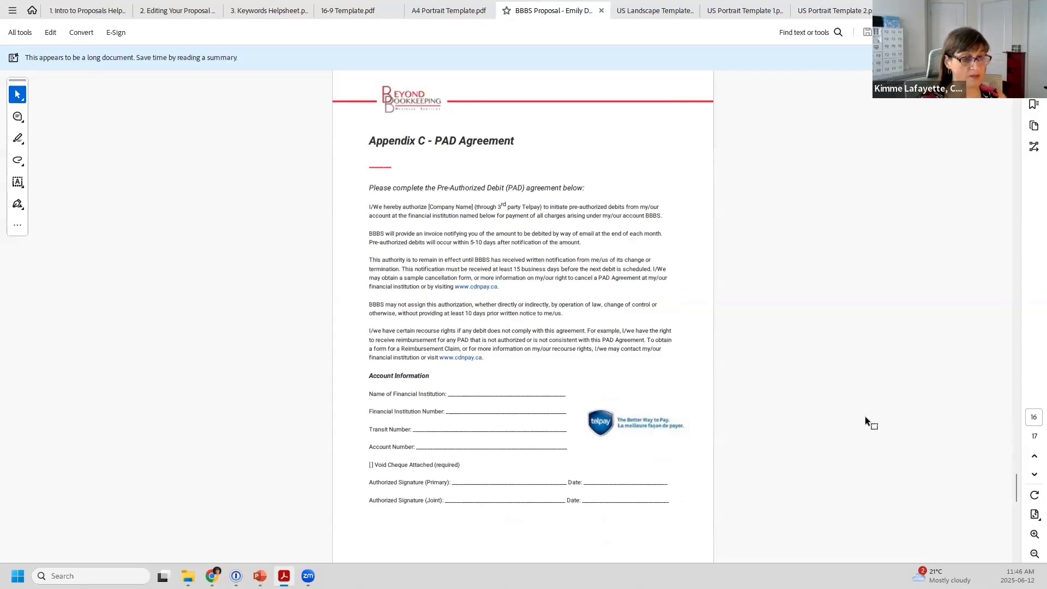
pyautogui.scroll(-1, 865, 417)
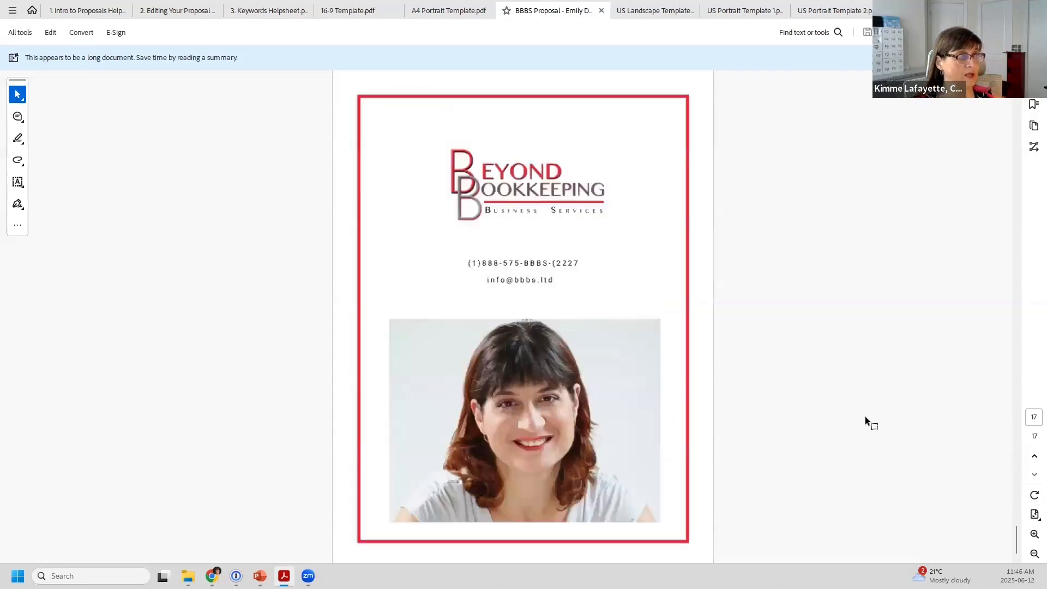
pyautogui.press('Home')
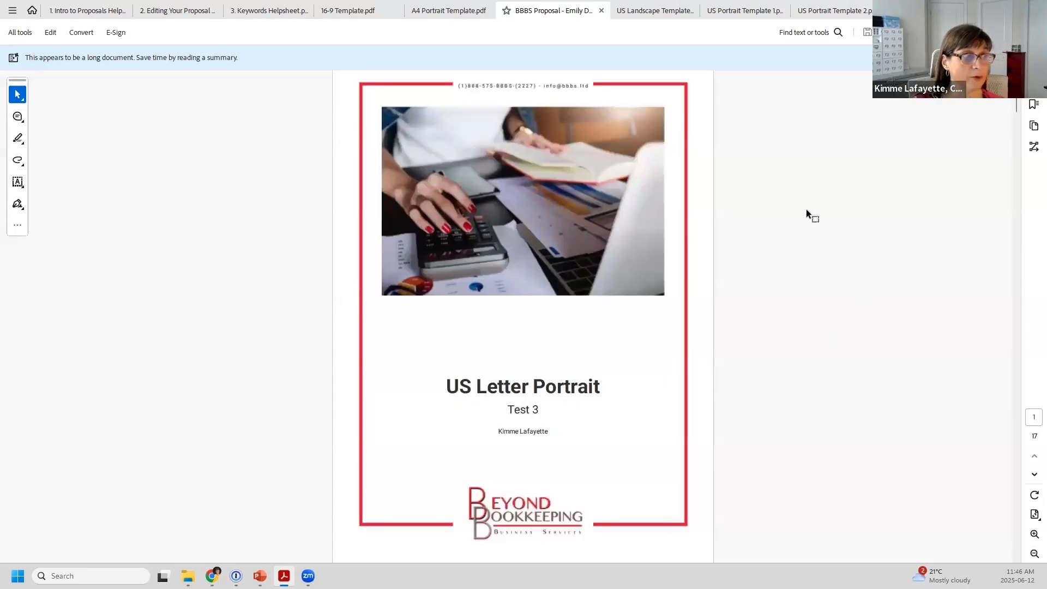
# Step: Switch to the 9-page '16-9 Template.pdf' showing the ABC Accountants Ltd. proposal cover titled Tester
pyautogui.click(342, 14)
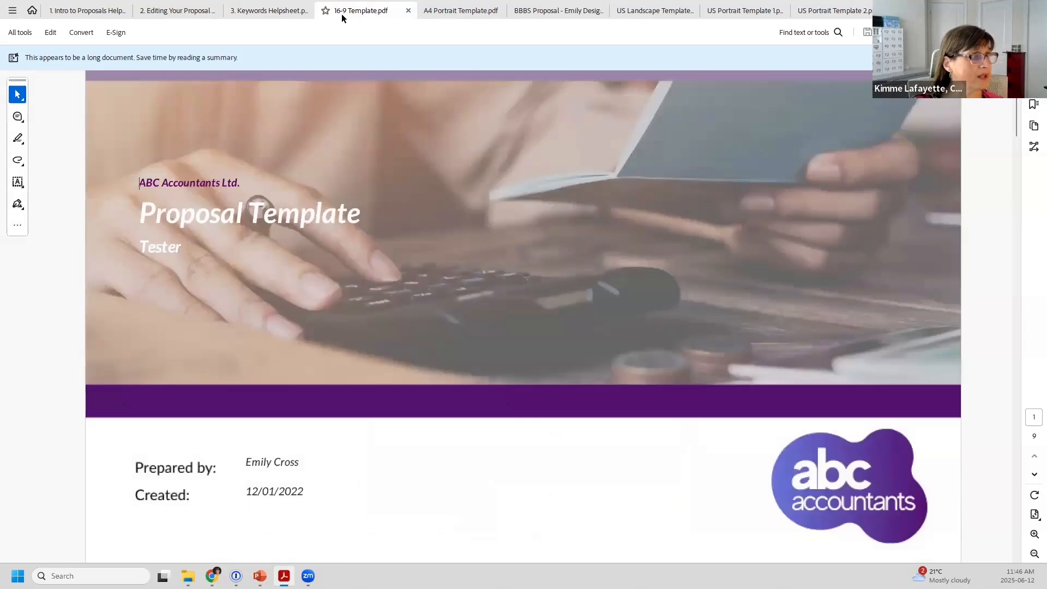
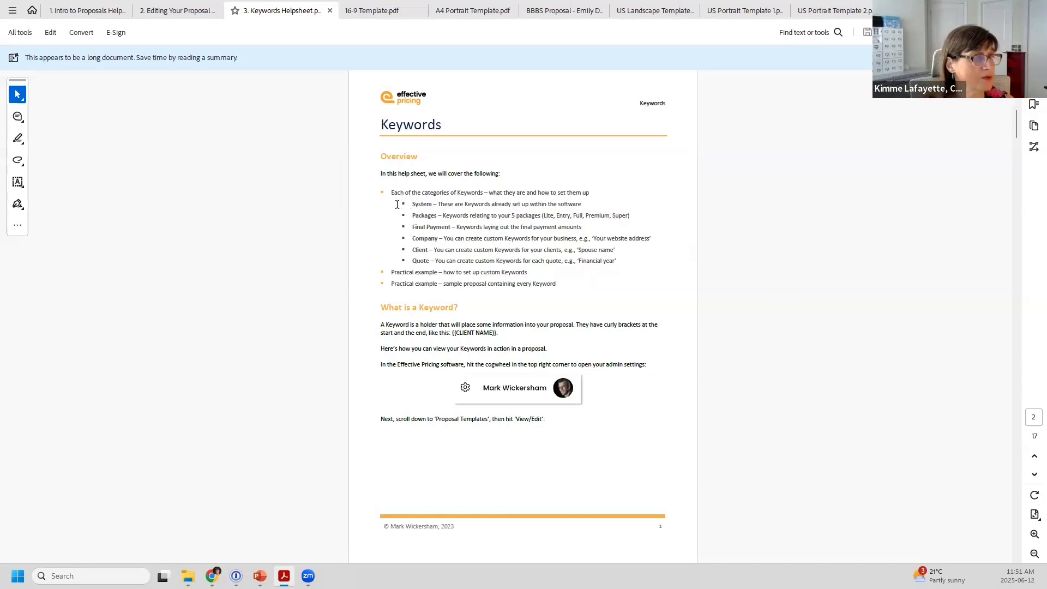
# Step: Scroll the Keywords helpsheet down to page 11's Keywords profile menu screenshot, then return to the proposal preview
pyautogui.keyDown('ctrl'); pyautogui.scroll(2, 339, 283); pyautogui.keyUp('ctrl')
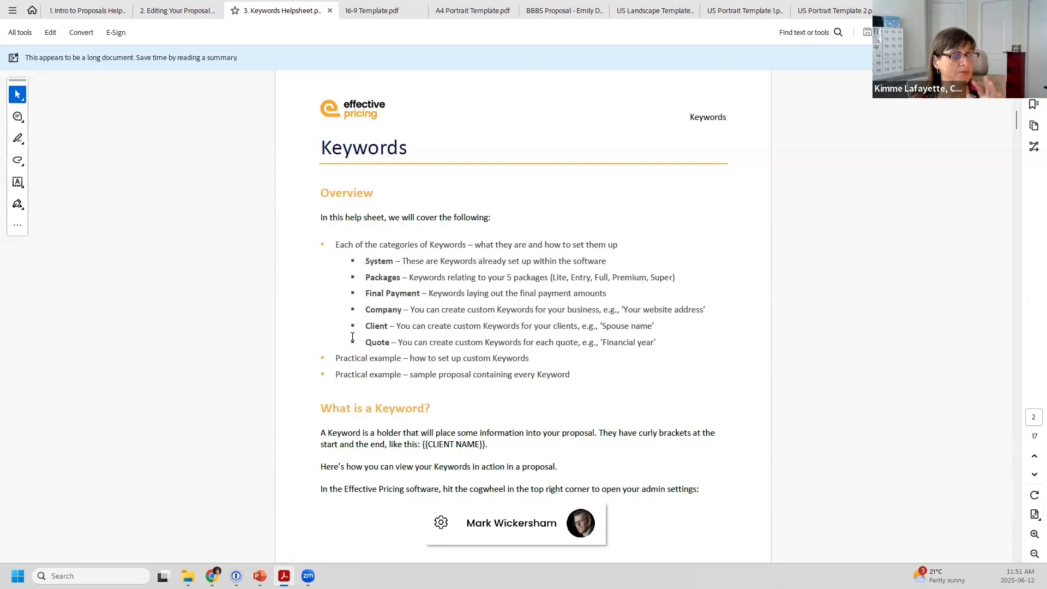
pyautogui.scroll(-12, 483, 334)
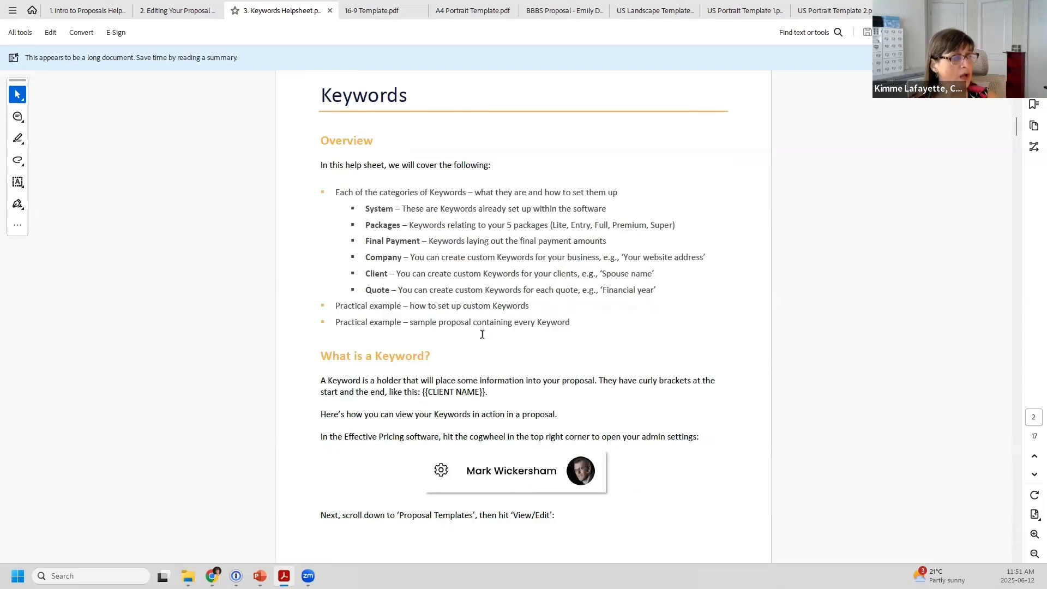
pyautogui.scroll(-10, 482, 333)
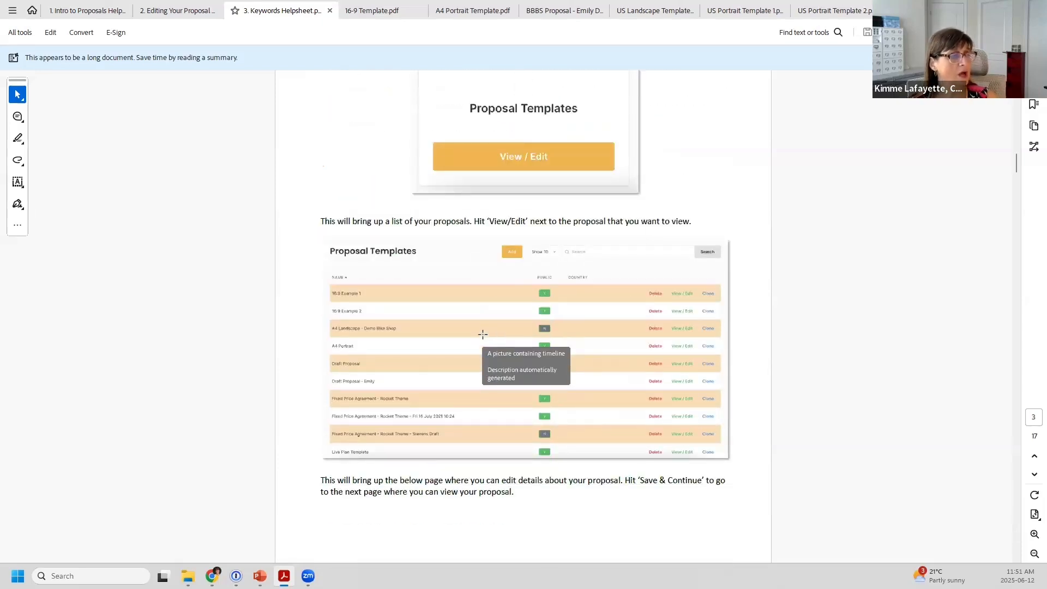
pyautogui.scroll(-3, 483, 333)
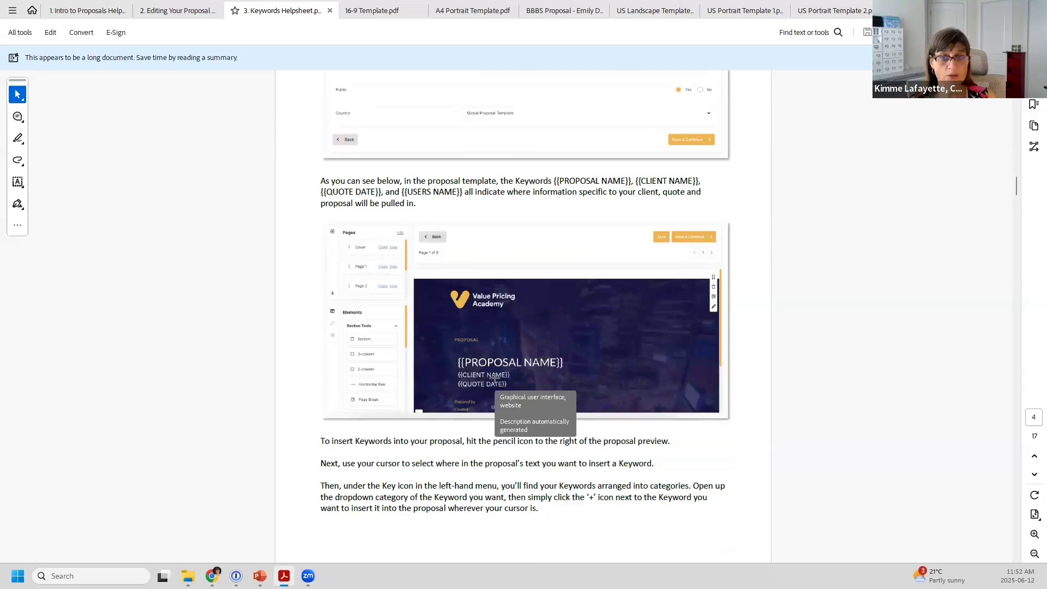
pyautogui.scroll(-20, 494, 377)
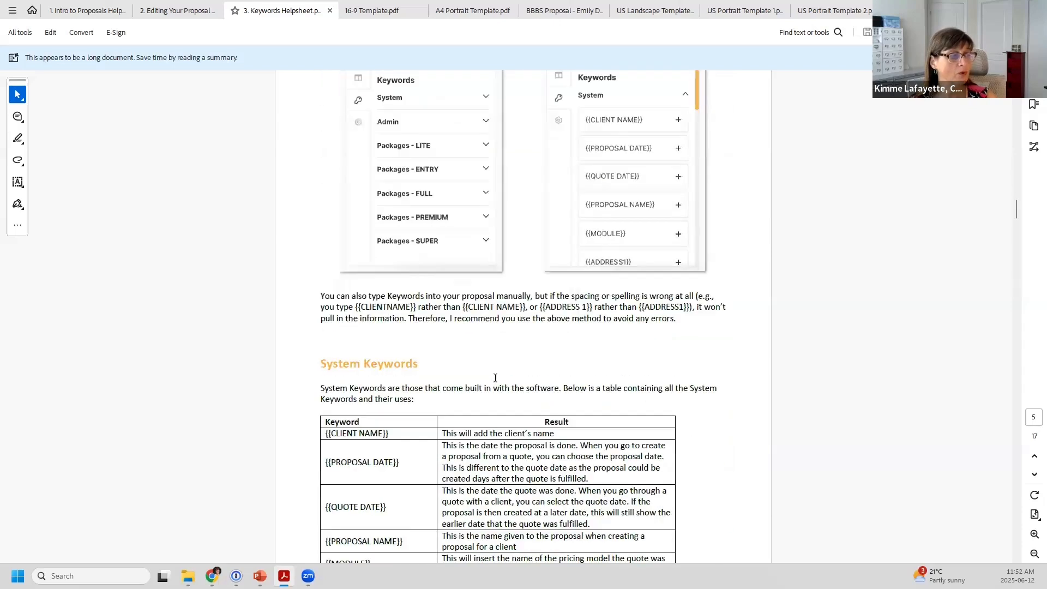
pyautogui.scroll(-20, 494, 377)
pyautogui.scroll(18, 494, 377)
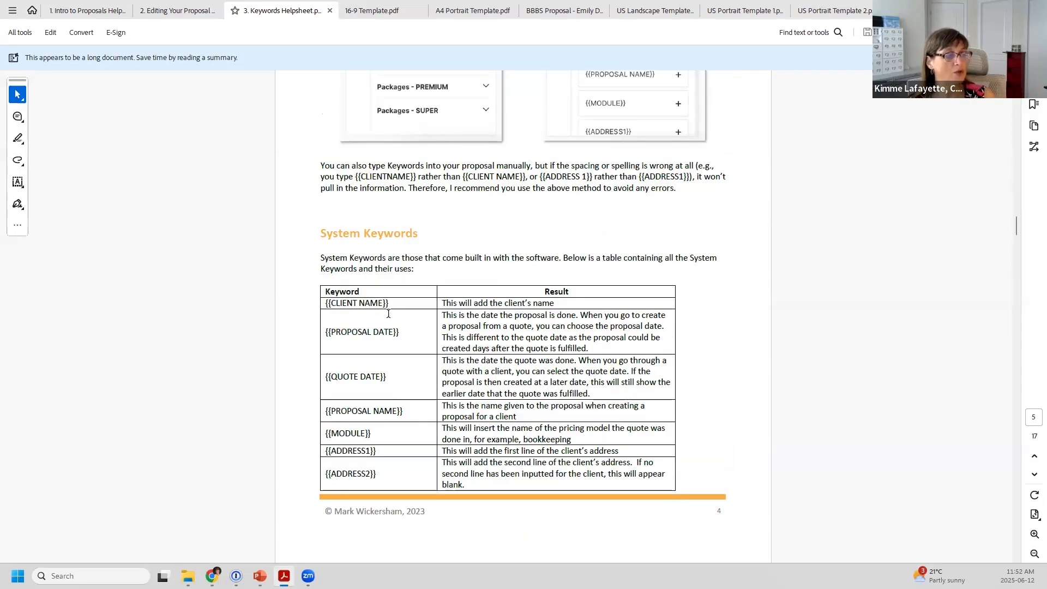
pyautogui.scroll(-5, 384, 382)
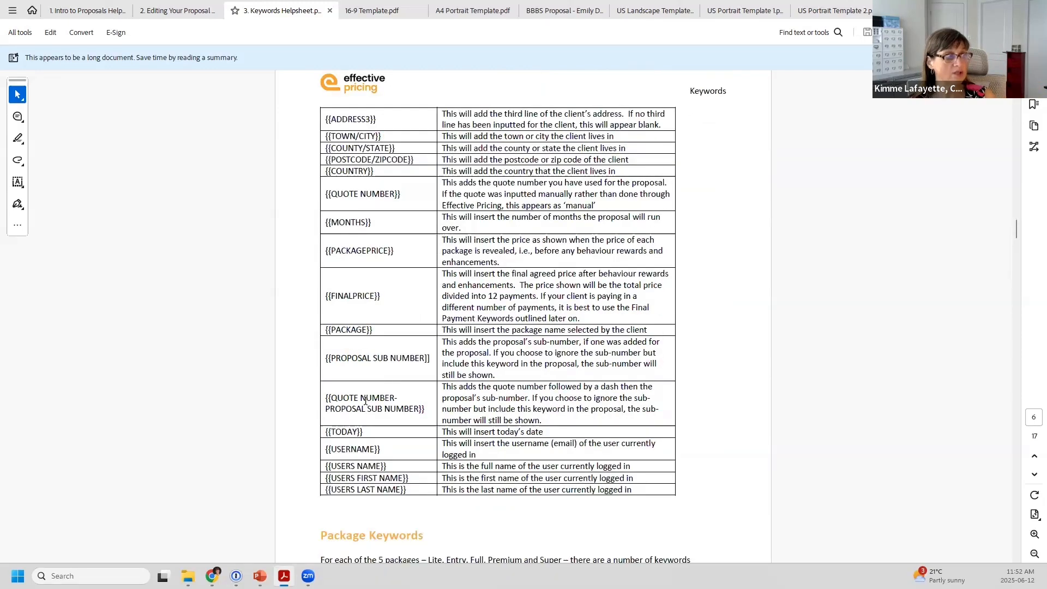
pyautogui.scroll(-2, 383, 239)
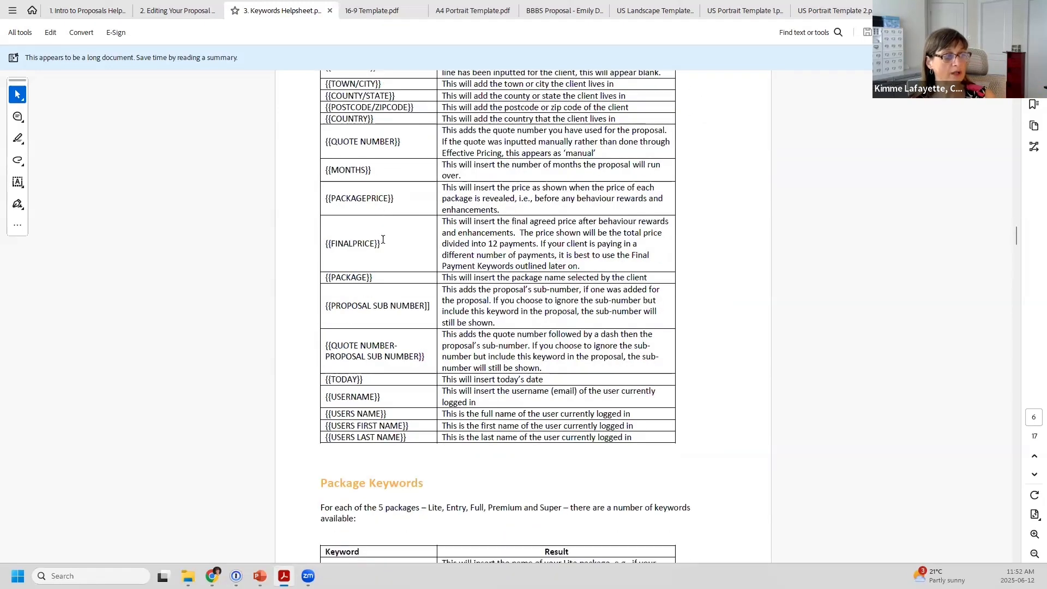
pyautogui.scroll(-4, 383, 240)
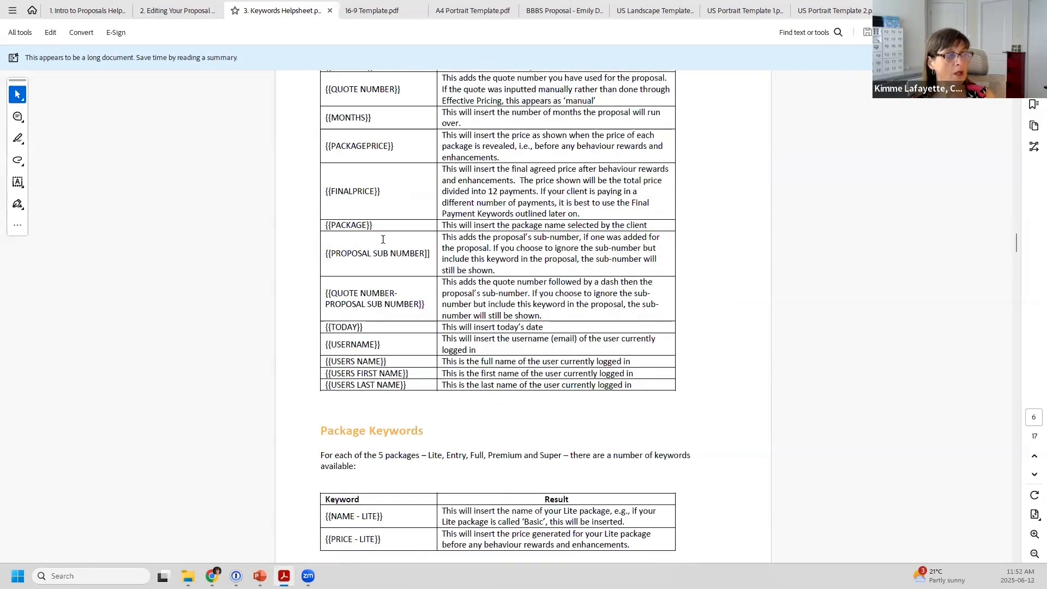
pyautogui.scroll(-20, 383, 240)
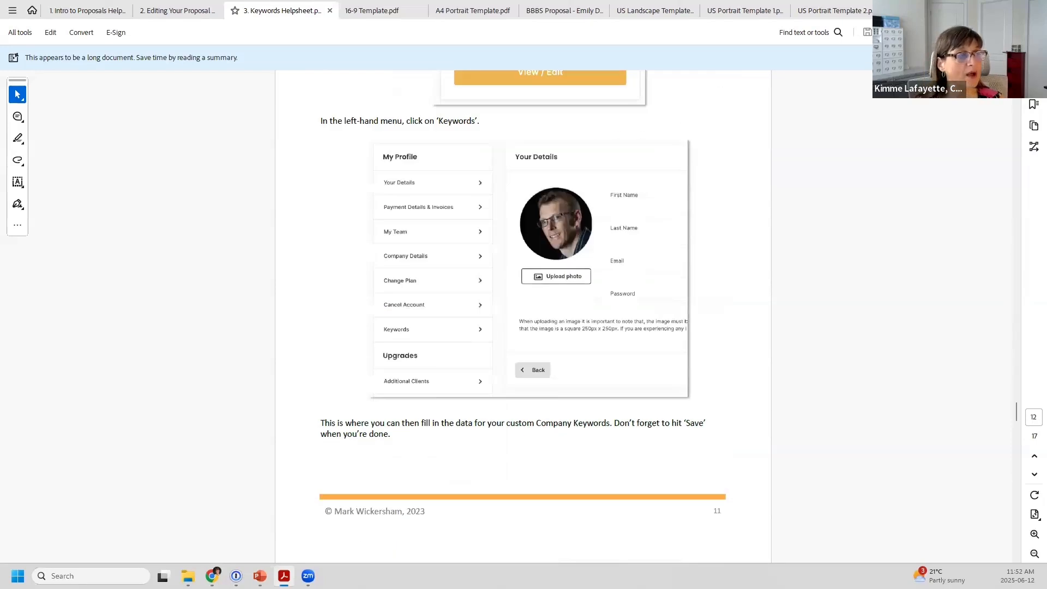
pyautogui.hotkey('alt', 'Tab')
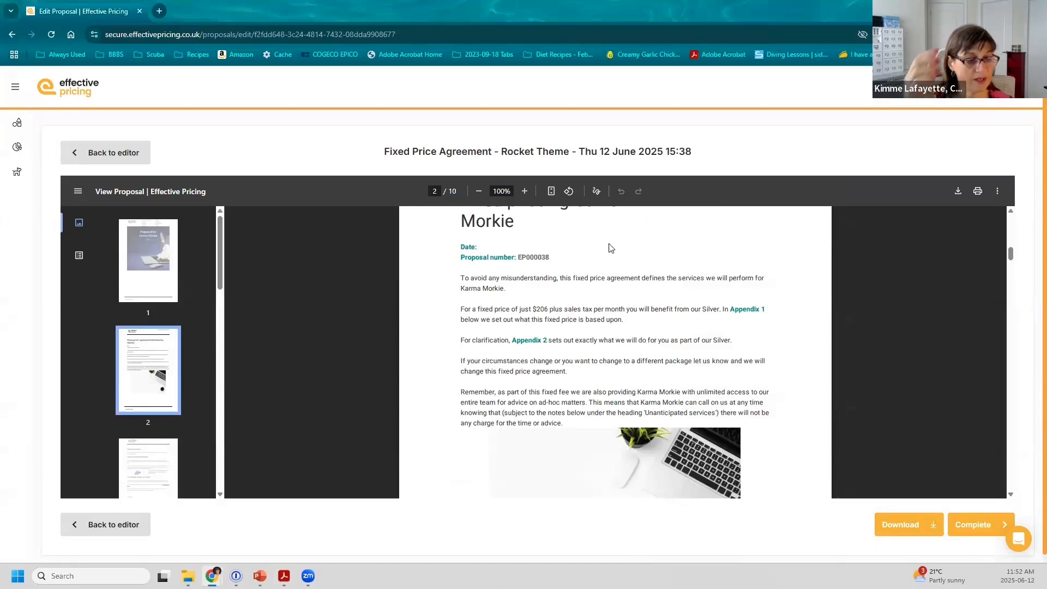
# Step: Mark the proposal preview Complete and leave it
pyautogui.click(976, 527)
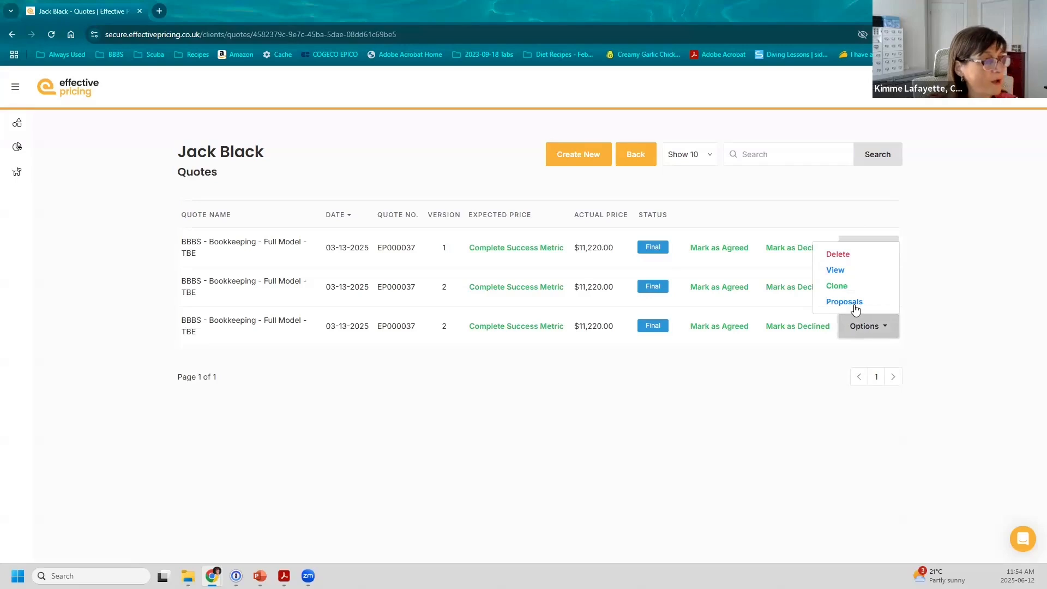
# Step: Open the proposals for the third quote, BBBS - Bookkeeping - Full Model - TBE, and start a new one
pyautogui.click(854, 303)
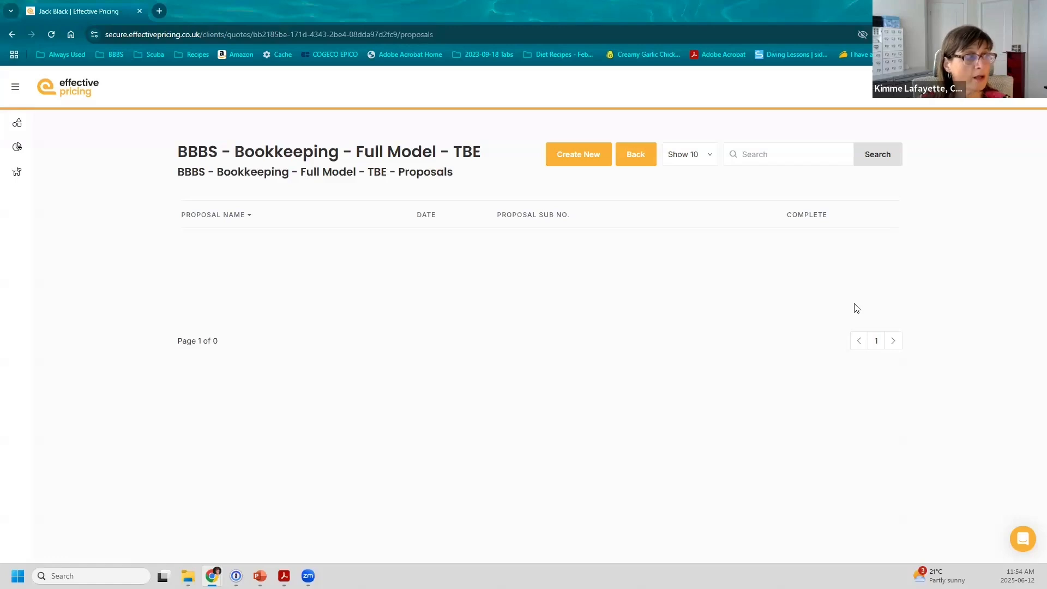
pyautogui.hotkey('alt', 'Left')
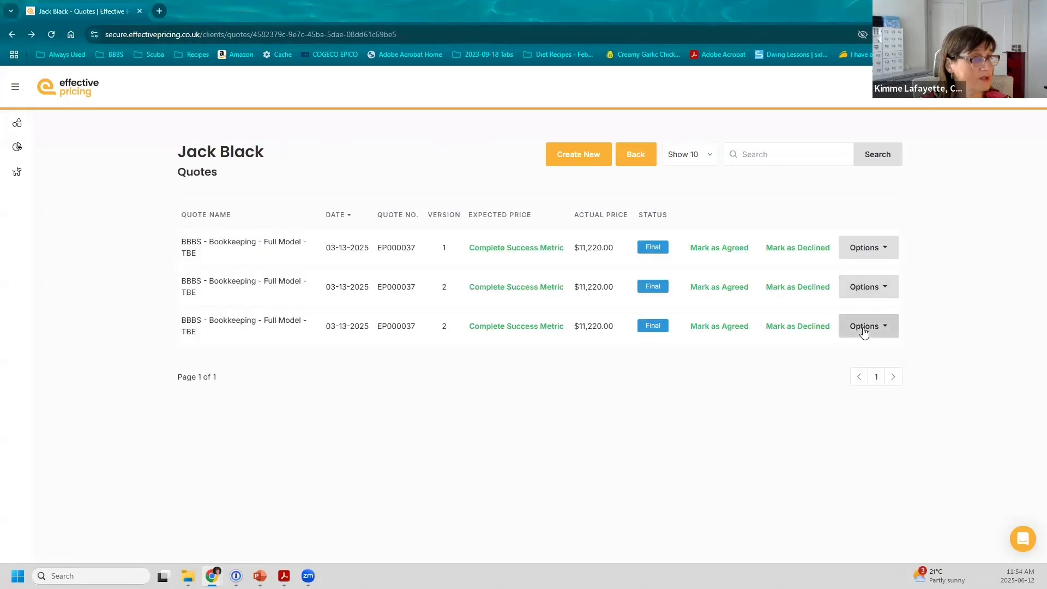
pyautogui.click(863, 326)
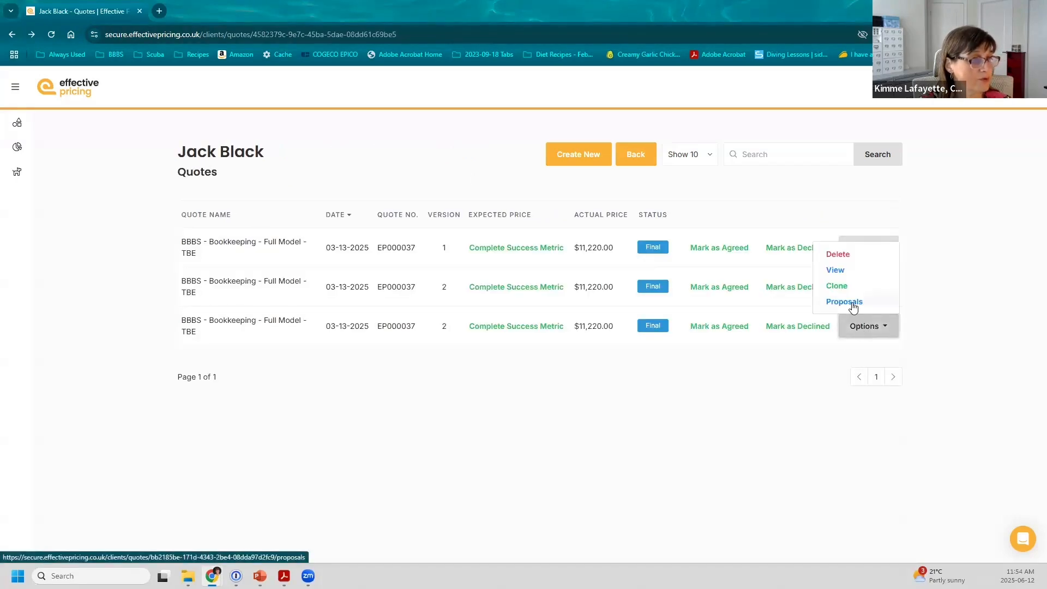
pyautogui.click(853, 303)
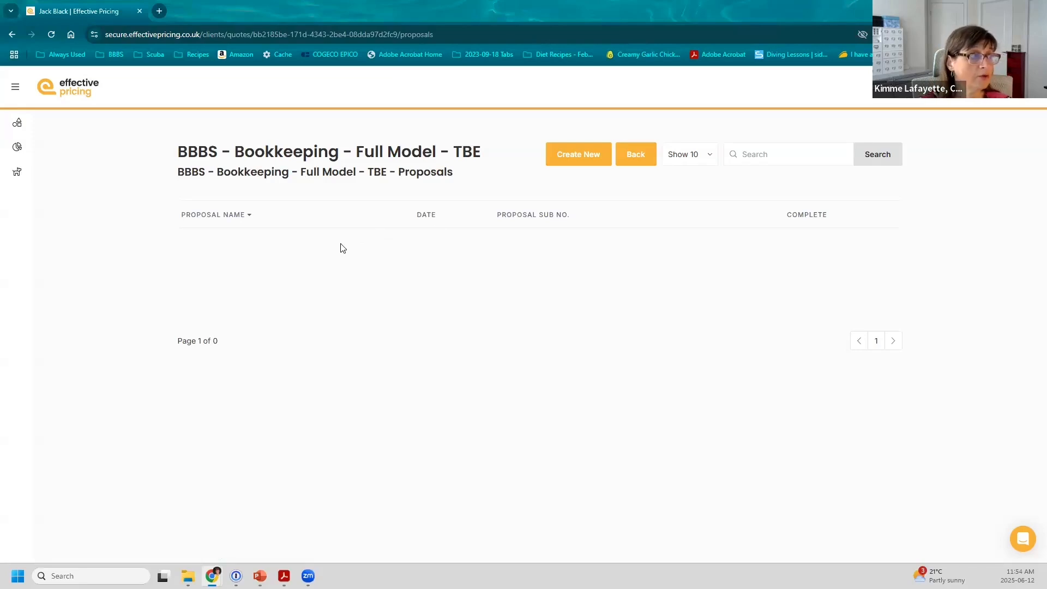
pyautogui.click(565, 160)
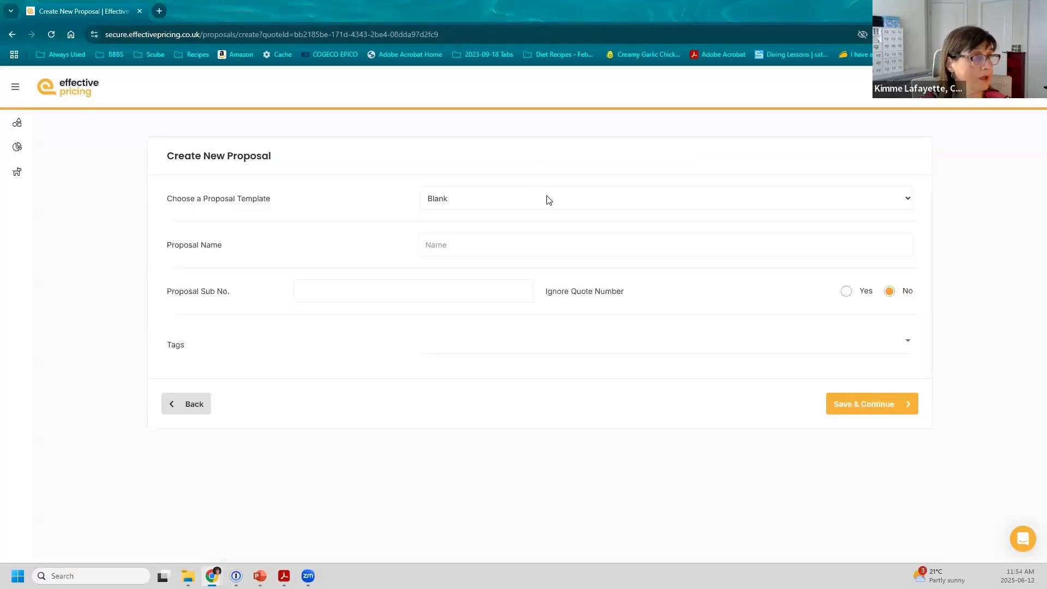
# Step: Create a Fixed Price Agreement - Rocket Theme proposal named with the client's name plus 'Bookkeeping Proposal', and save it
pyautogui.click(547, 198)
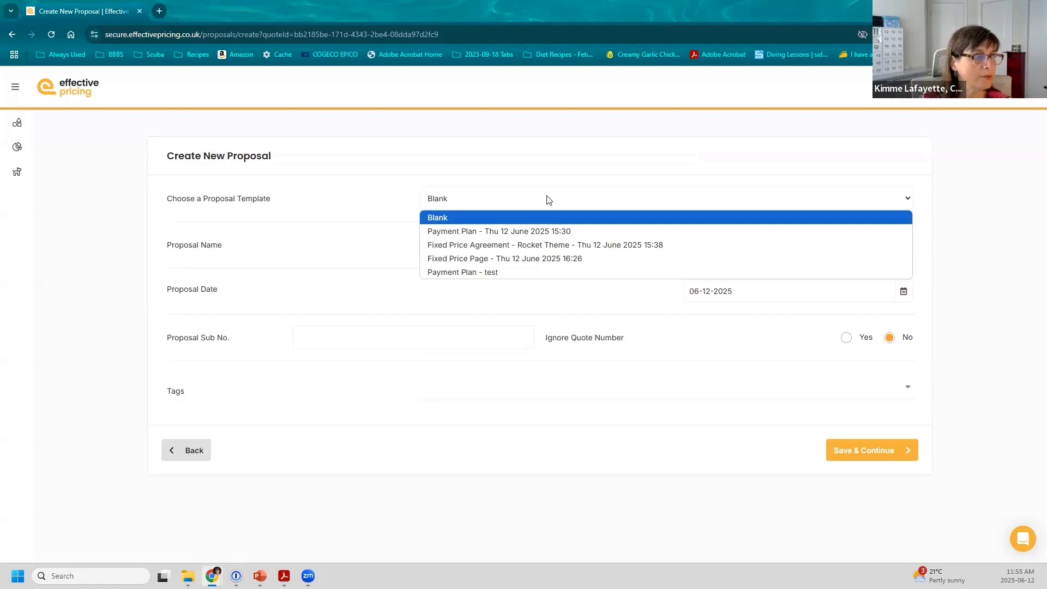
pyautogui.click(523, 245)
pyautogui.click(518, 245)
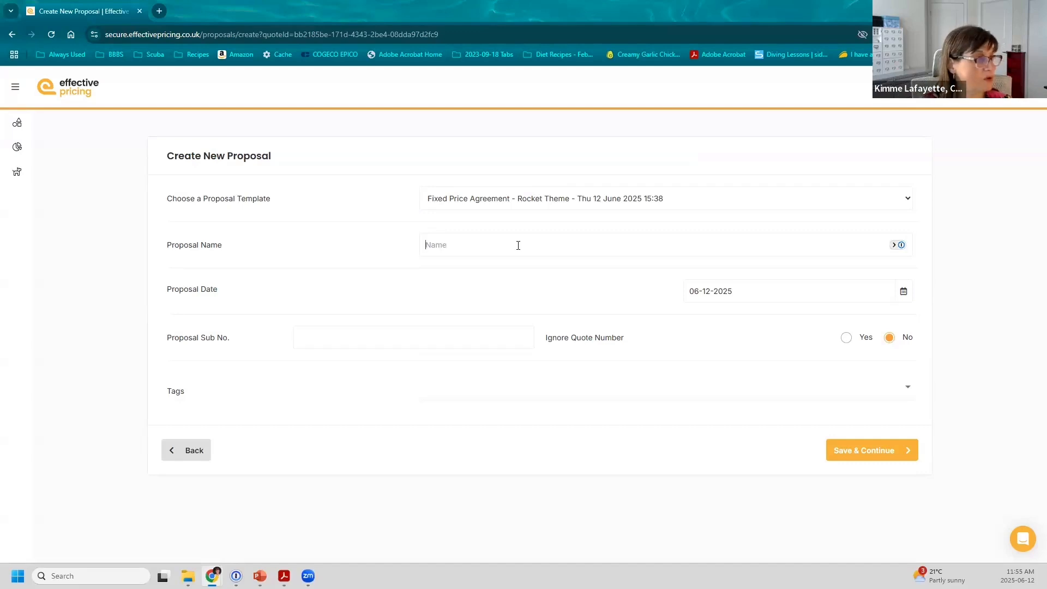
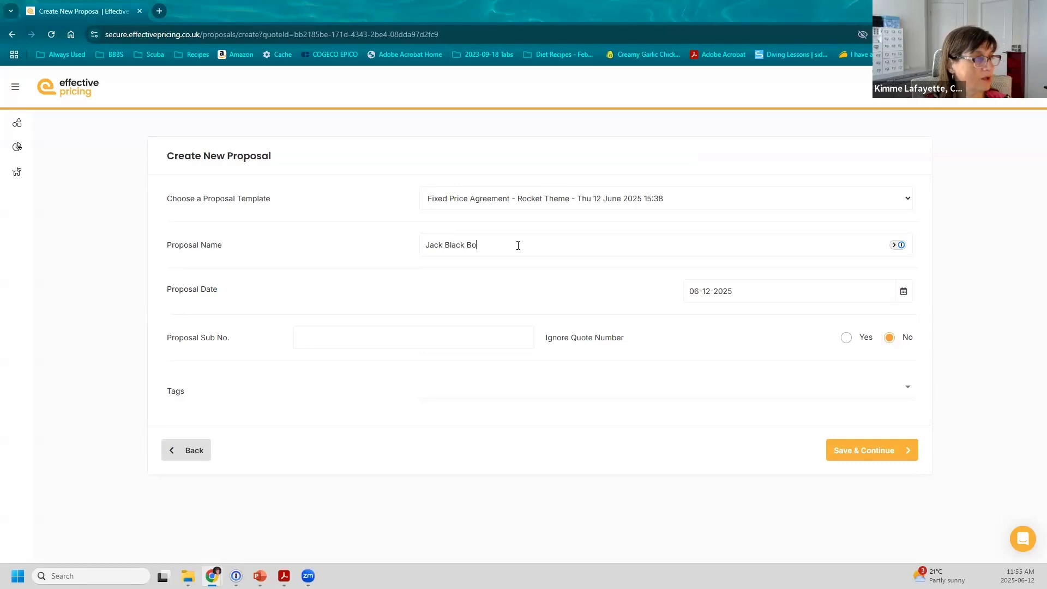
pyautogui.write('okkeeping Proposal')
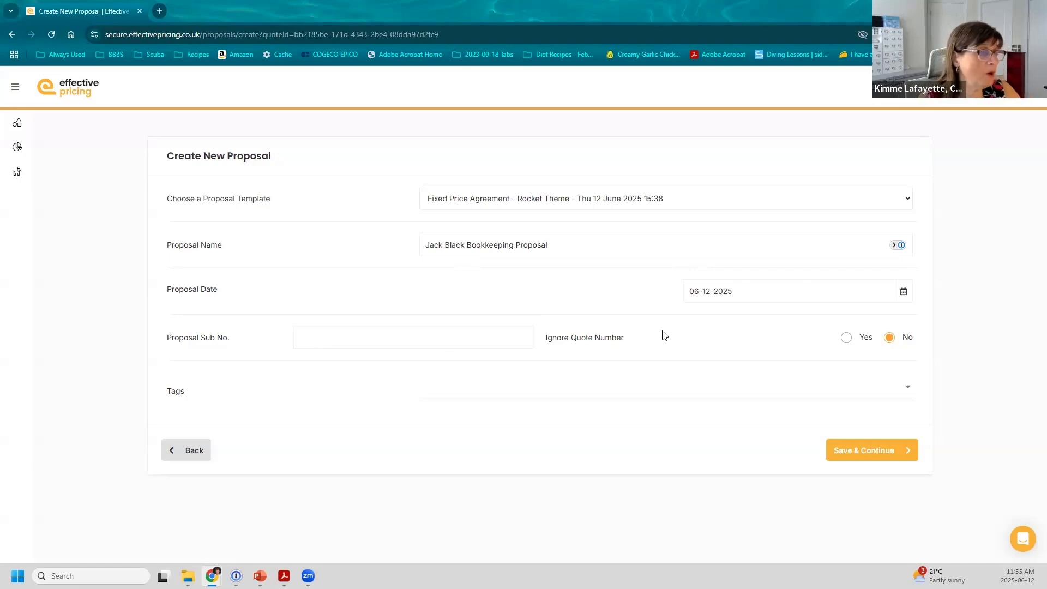
pyautogui.click(623, 398)
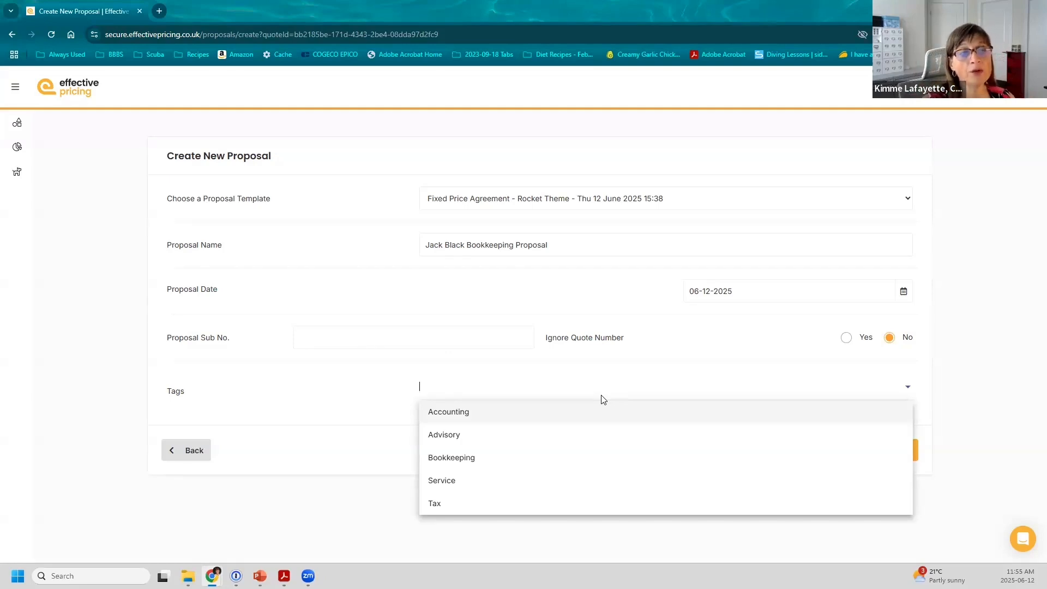
pyautogui.click(915, 448)
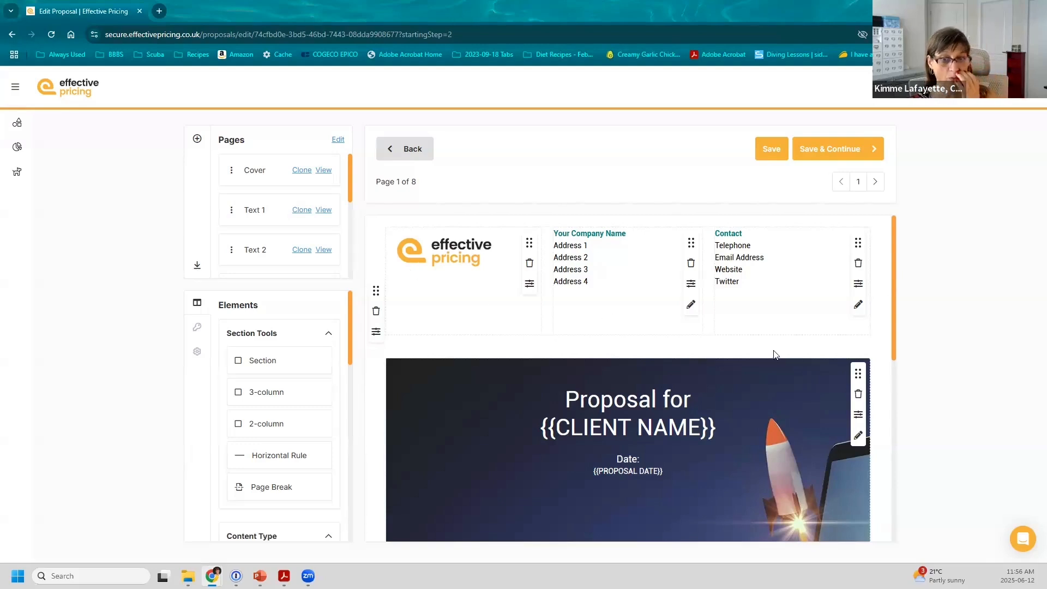
# Step: Browse the proposal's Appendix pages 4, 5 and 7, then show the Keywords categories
pyautogui.scroll(-8, 787, 342)
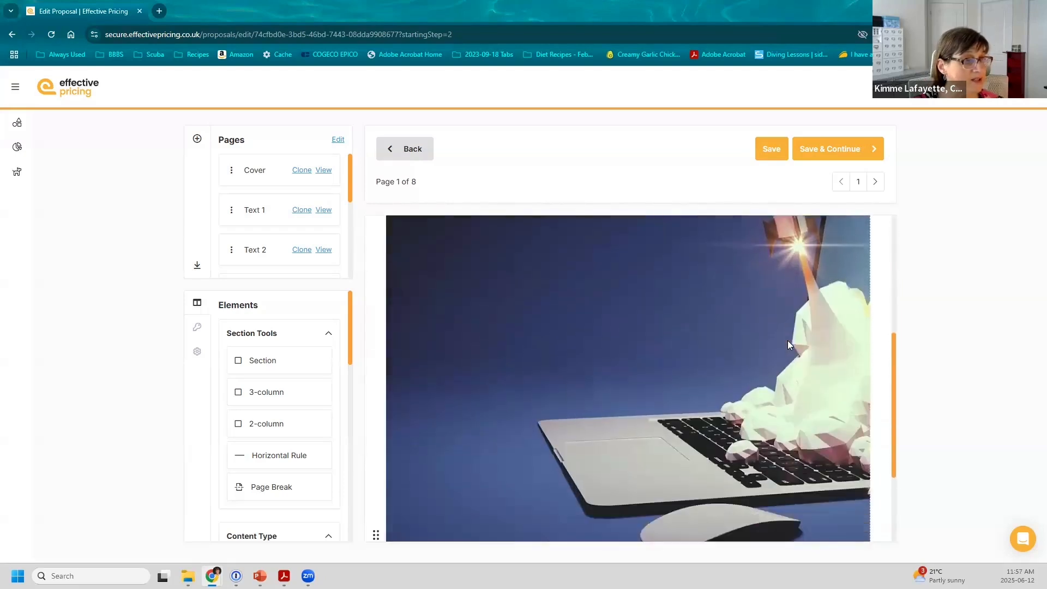
pyautogui.scroll(-5, 788, 344)
pyautogui.moveTo(349, 199); pyautogui.dragTo(350, 222)
pyautogui.click(324, 241)
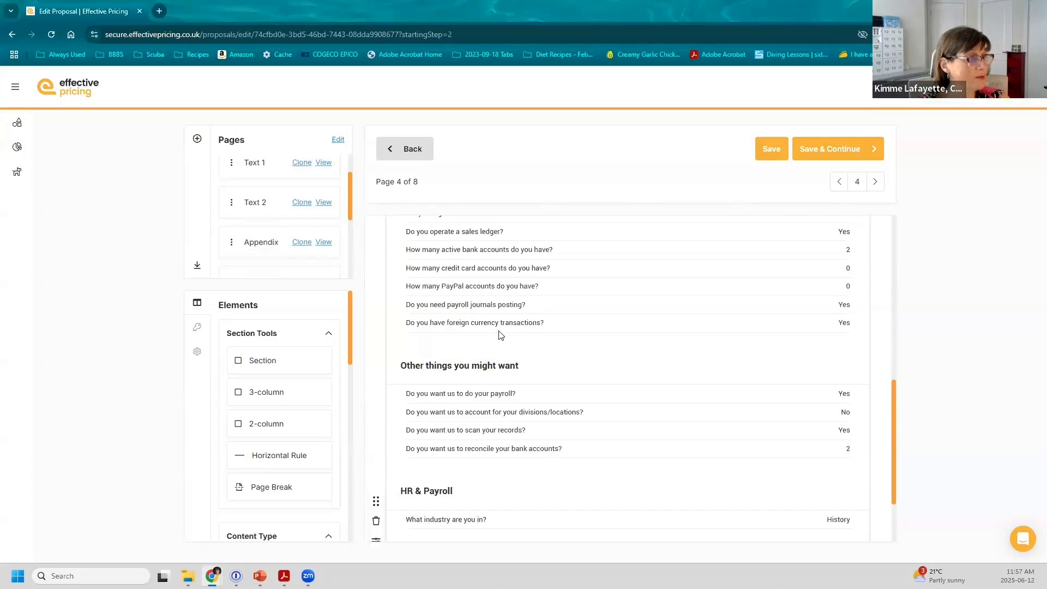
pyautogui.scroll(1, 499, 335)
pyautogui.scroll(3, 499, 335)
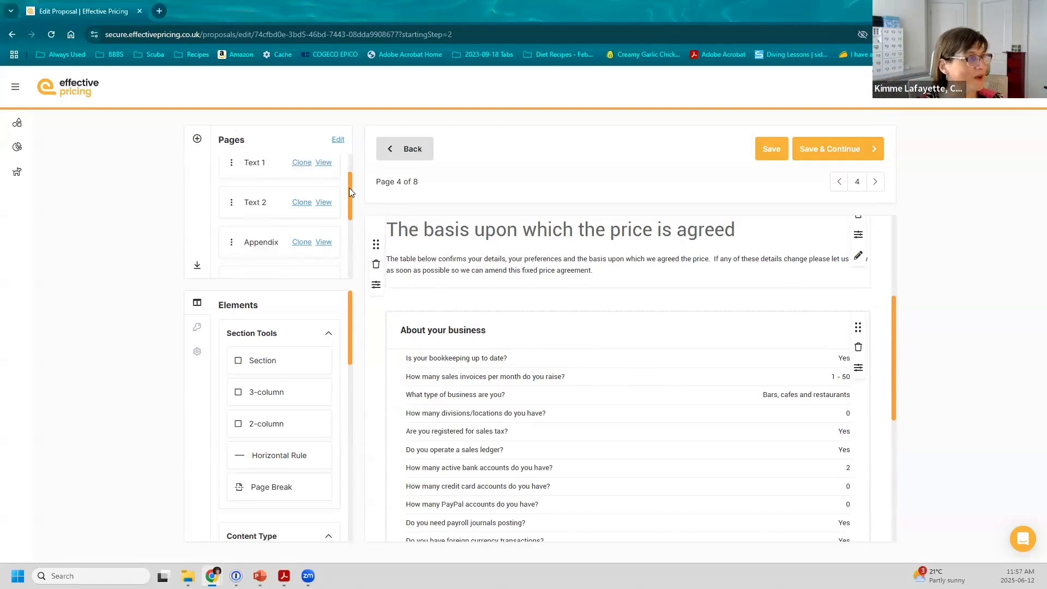
pyautogui.moveTo(349, 193); pyautogui.dragTo(346, 216)
pyautogui.click(324, 213)
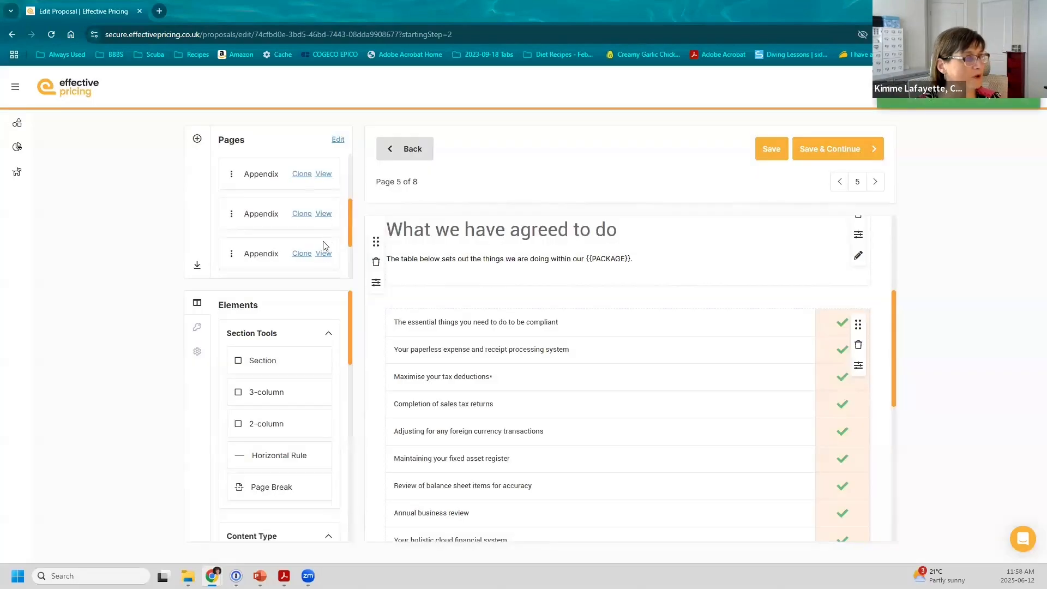
pyautogui.click(324, 253)
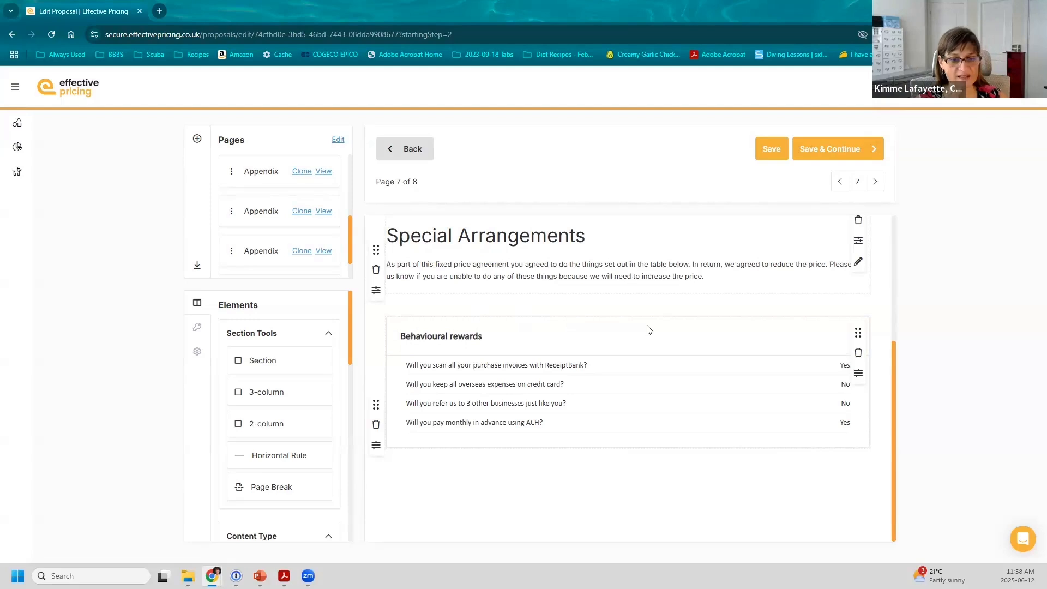
pyautogui.click(858, 263)
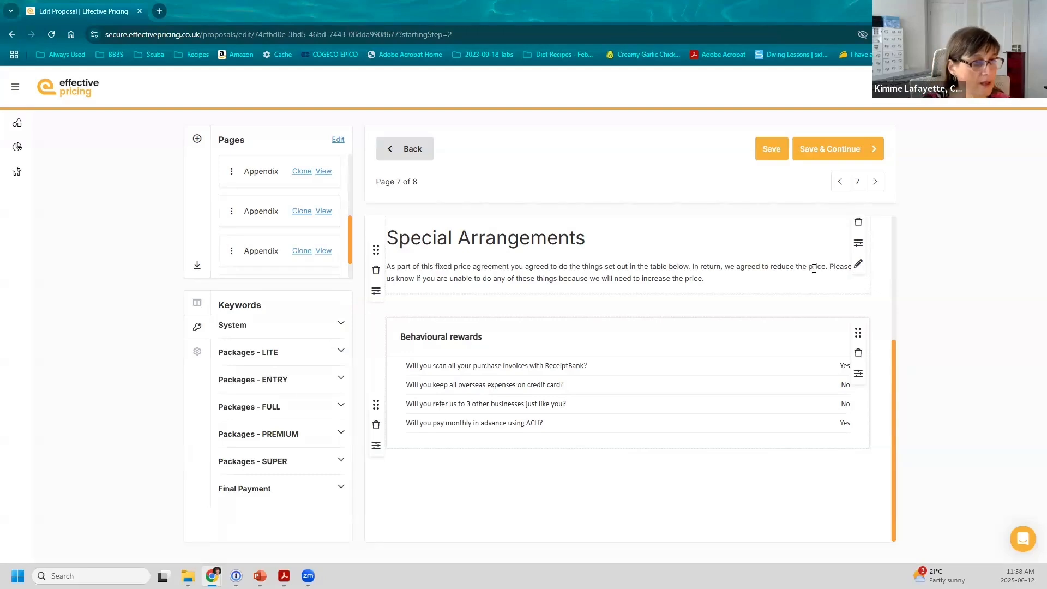
# Step: Append 'Thank you for your time.' to the end of the Special Arrangements paragraph
pyautogui.click(734, 282)
pyautogui.write('Th')
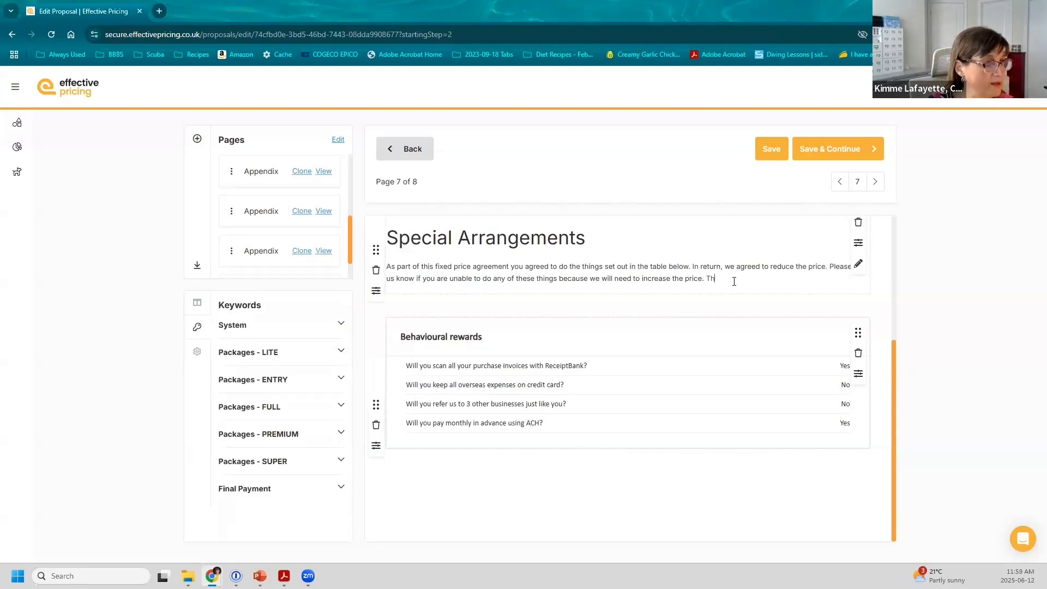
pyautogui.write('ank you for')
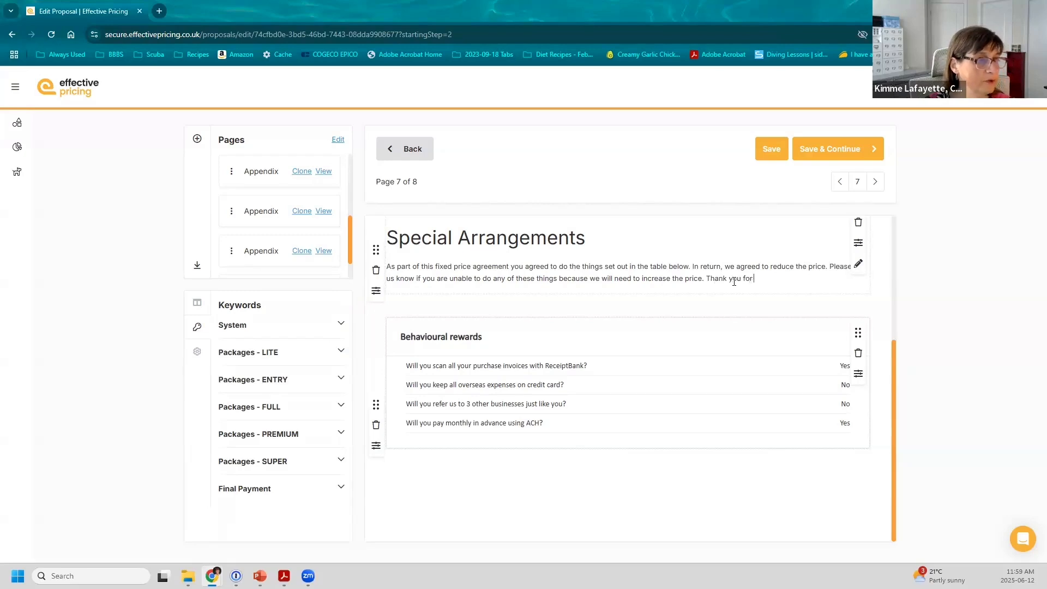
pyautogui.write(' your time.')
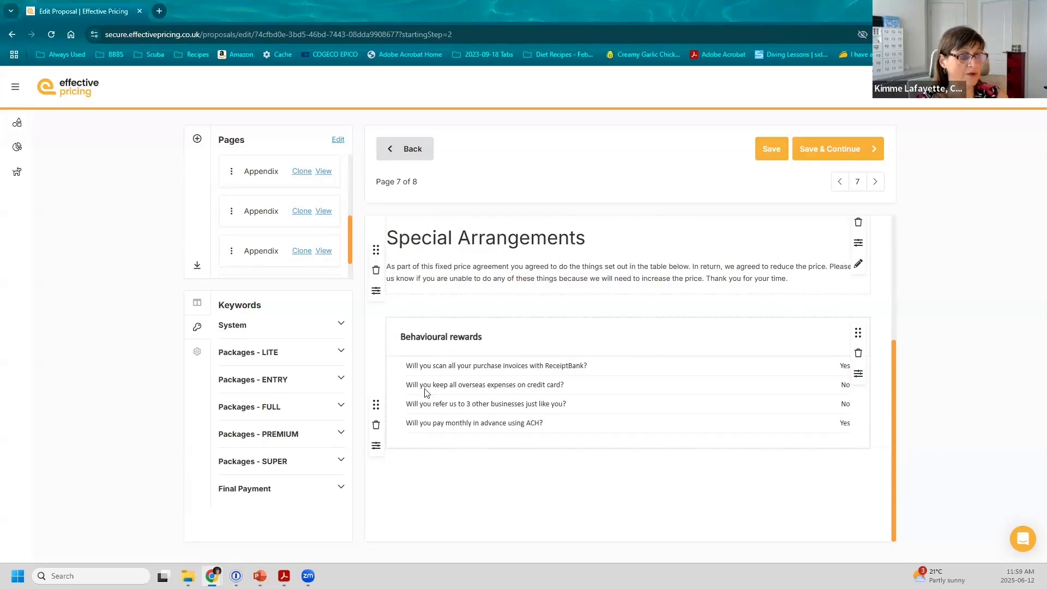
# Step: Delete the Behavioural rewards table and the Appendix 4 Special Arrangements section, then save the proposal
pyautogui.click(376, 425)
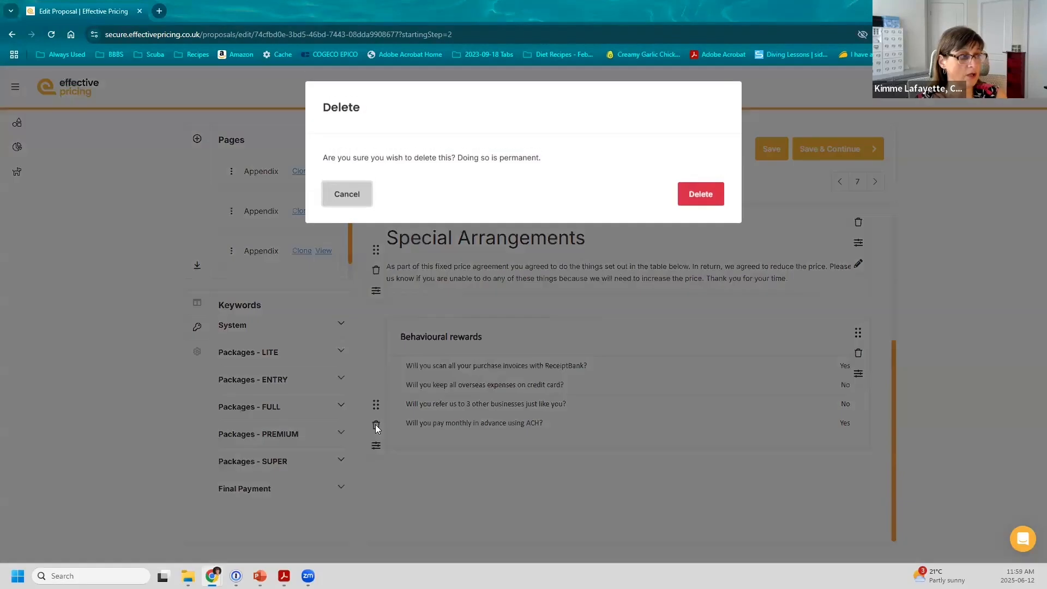
pyautogui.click(702, 197)
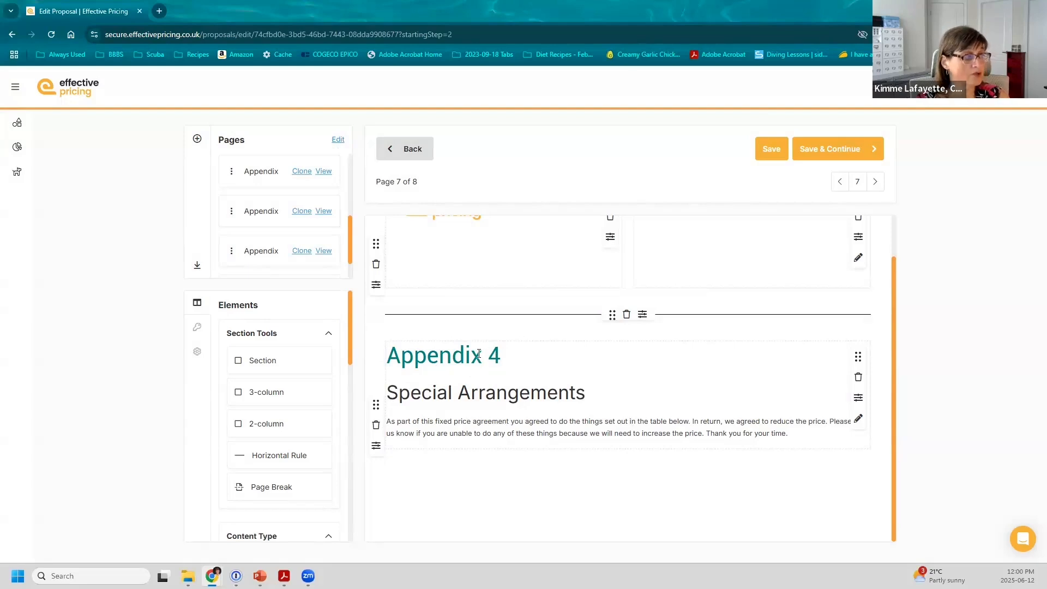
pyautogui.click(376, 425)
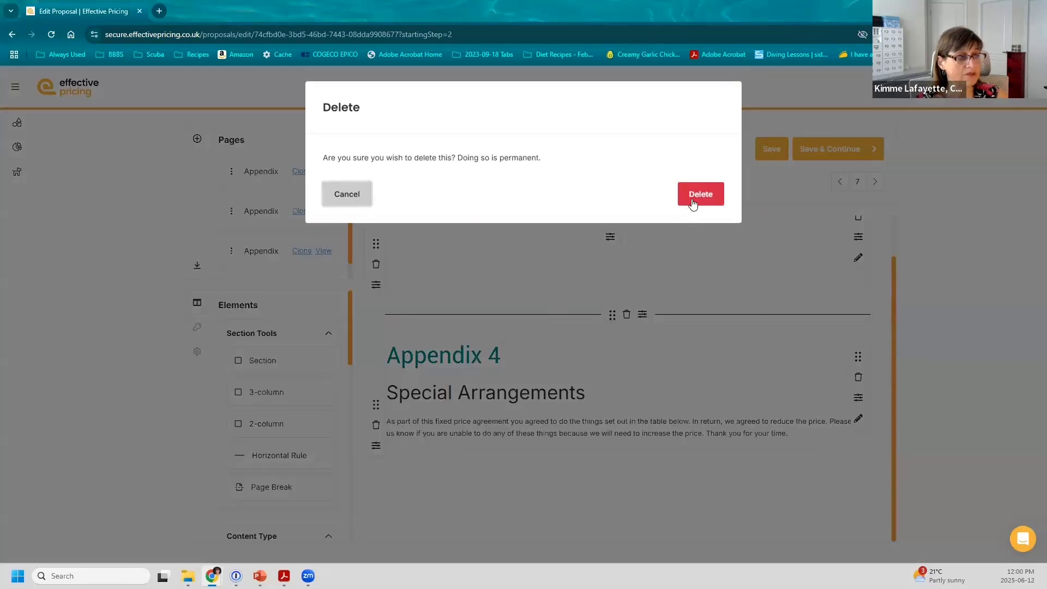
pyautogui.click(692, 196)
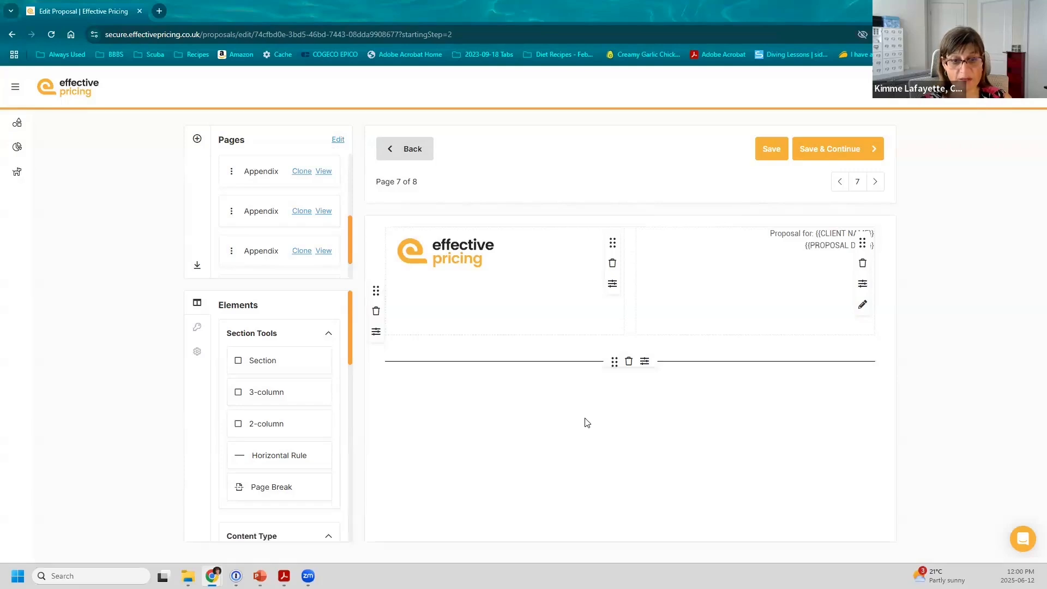
pyautogui.click(831, 153)
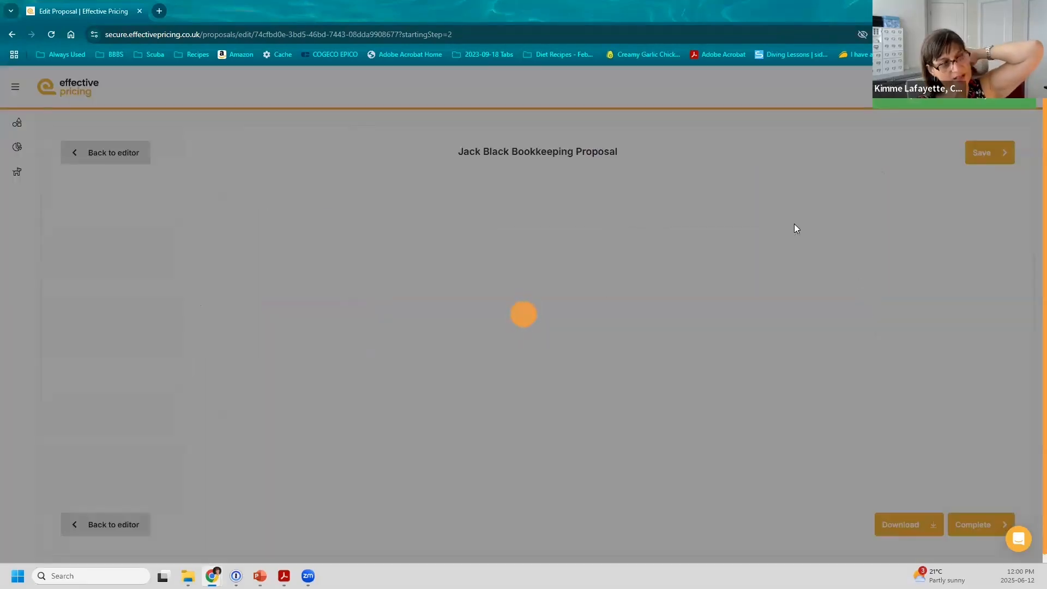
# Step: Scroll through the 10-page bookkeeping proposal preview, checking the now-empty page 9
pyautogui.scroll(-5, 648, 268)
pyautogui.scroll(-15, 649, 273)
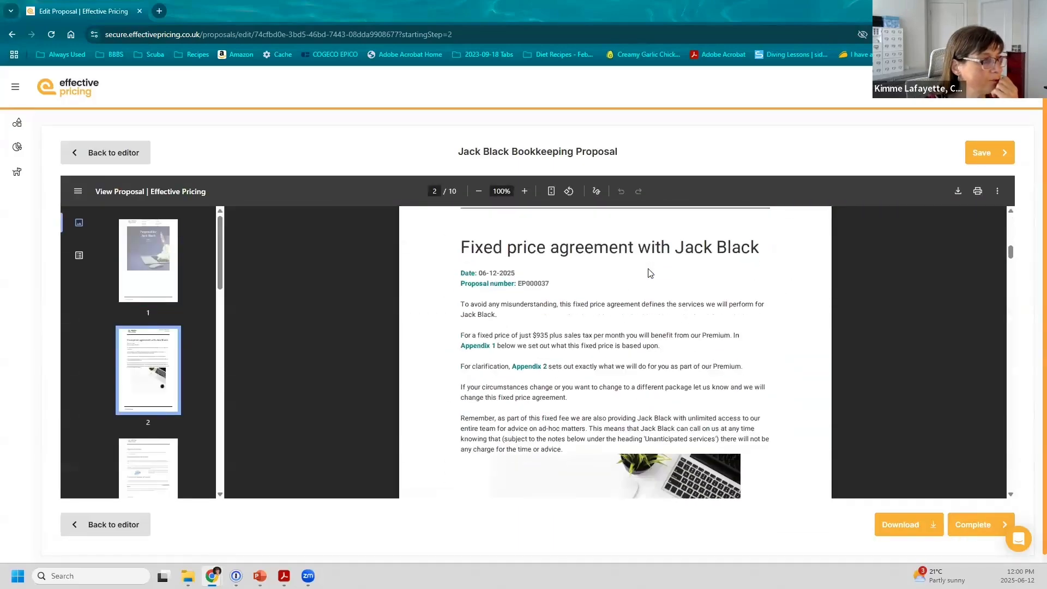
pyautogui.scroll(-15, 648, 273)
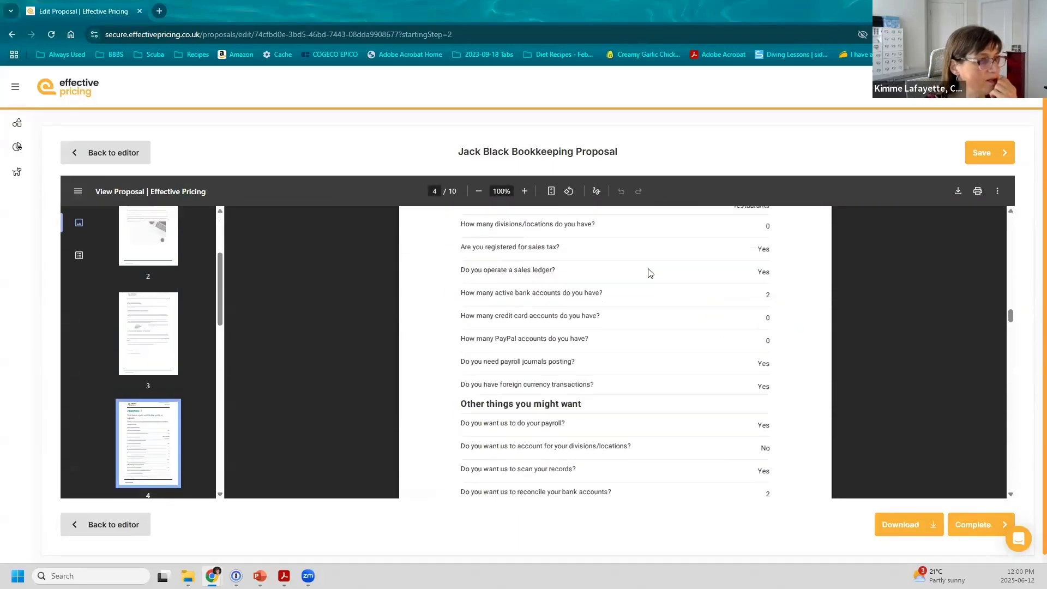
pyautogui.scroll(-20, 649, 273)
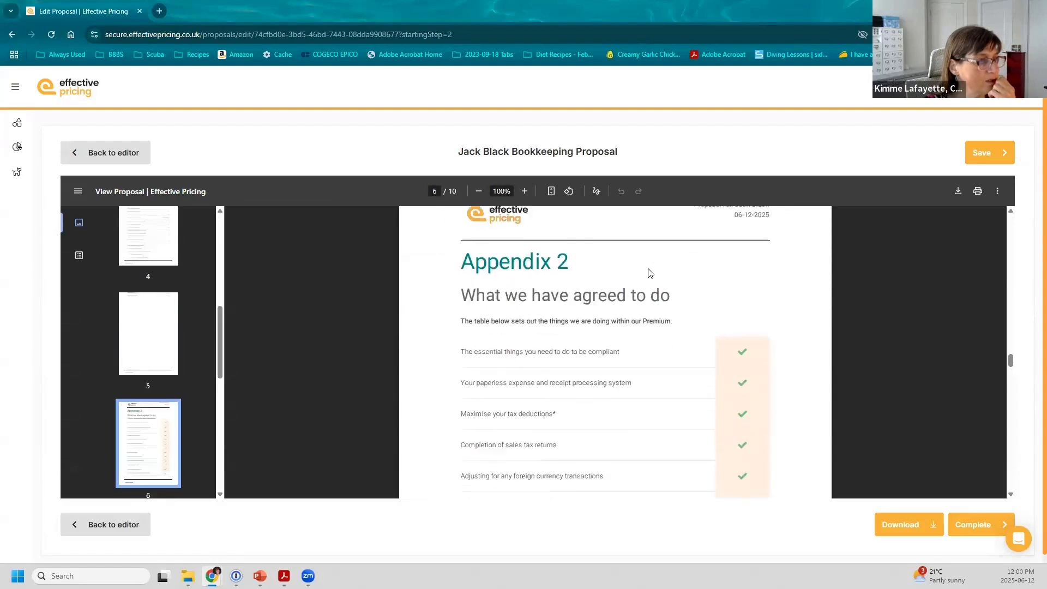
pyautogui.scroll(-3, 649, 274)
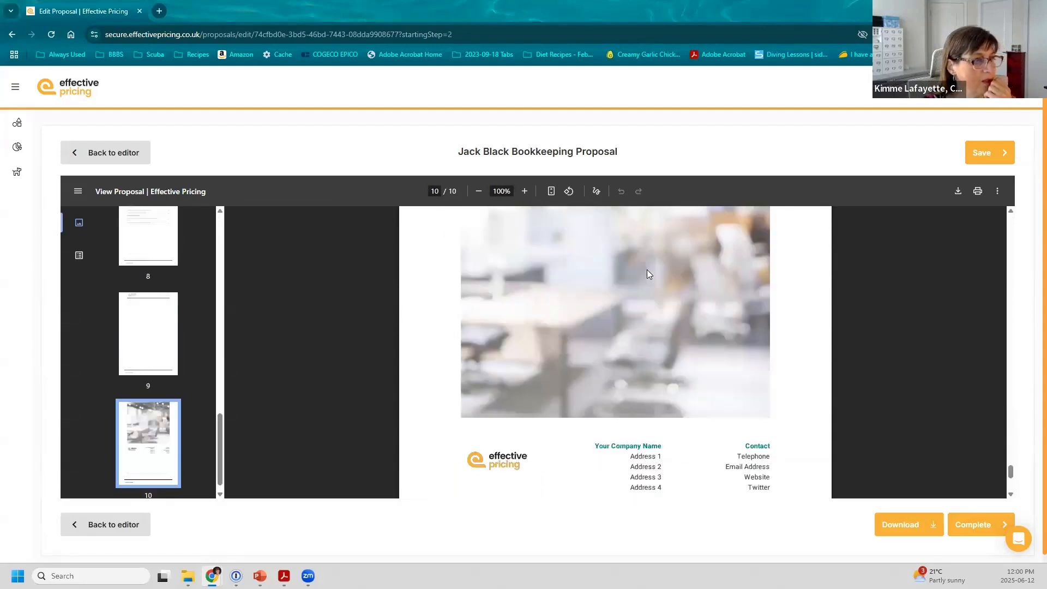
pyautogui.scroll(8, 649, 273)
pyautogui.scroll(4, 649, 274)
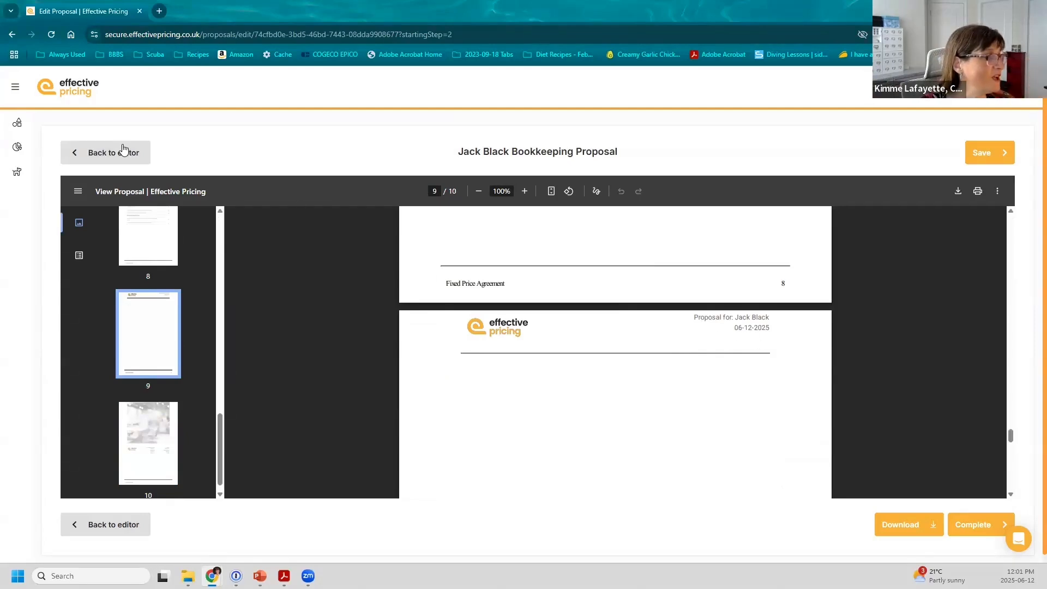
# Step: Return to the proposal editor, then bring up the Proposal Templates list from Settings
pyautogui.click(108, 152)
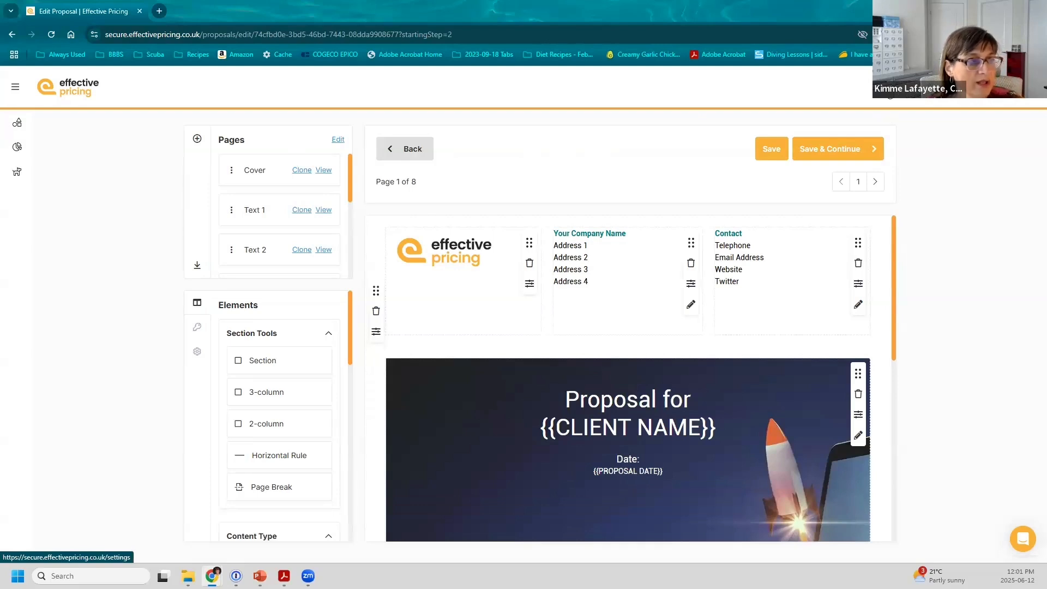
pyautogui.click(889, 87)
pyautogui.click(467, 550)
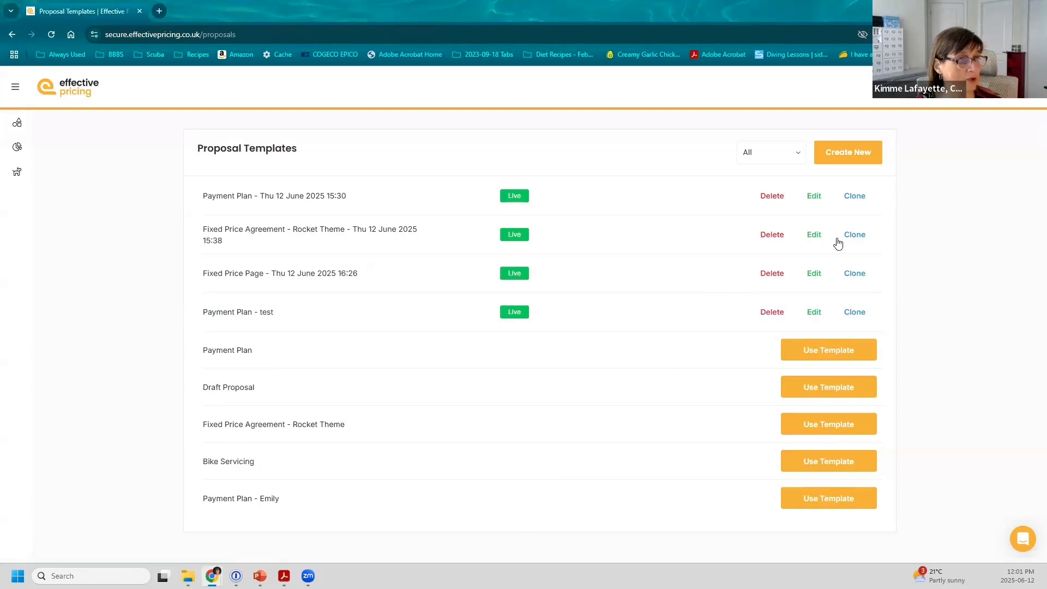
# Step: Edit the Fixed Price Agreement - Rocket Theme template in the second row
pyautogui.click(807, 237)
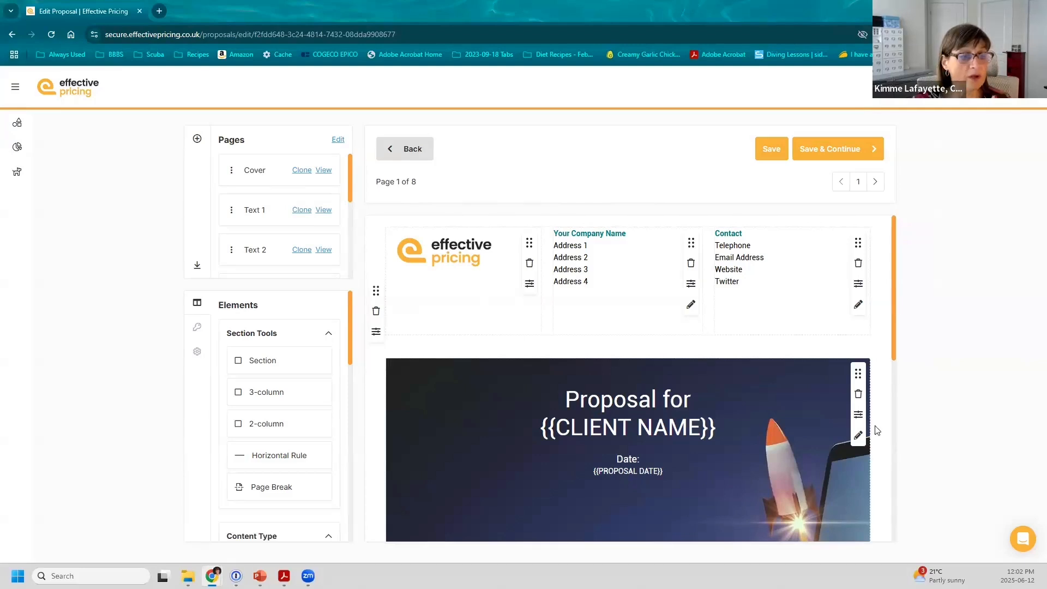
pyautogui.hotkey('alt', 'Tab')
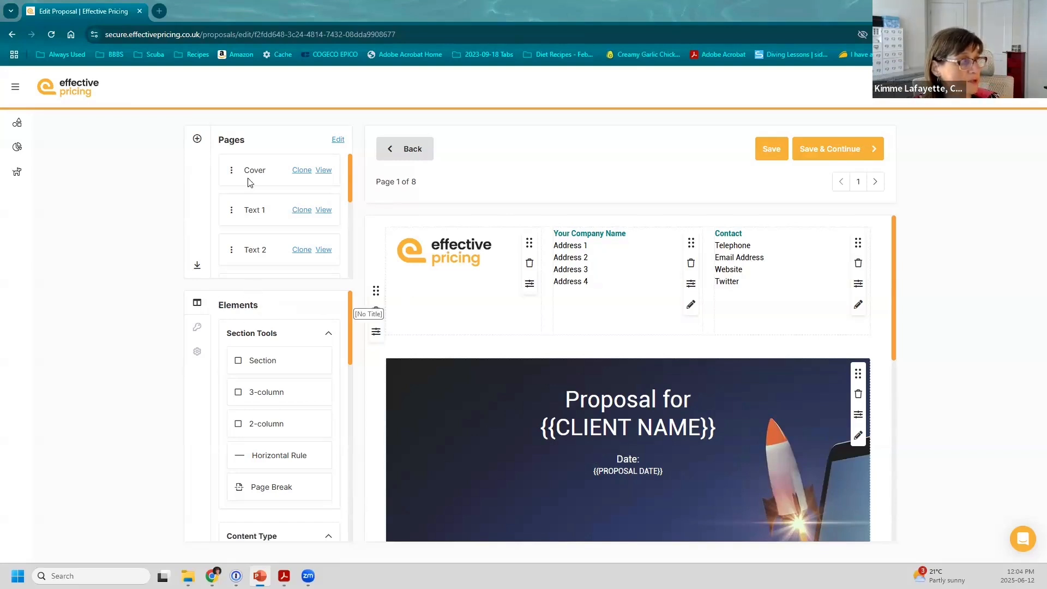
# Step: Preview the Cover and Text 1 pages, then try moving Text 1 below Text 2
pyautogui.click(324, 171)
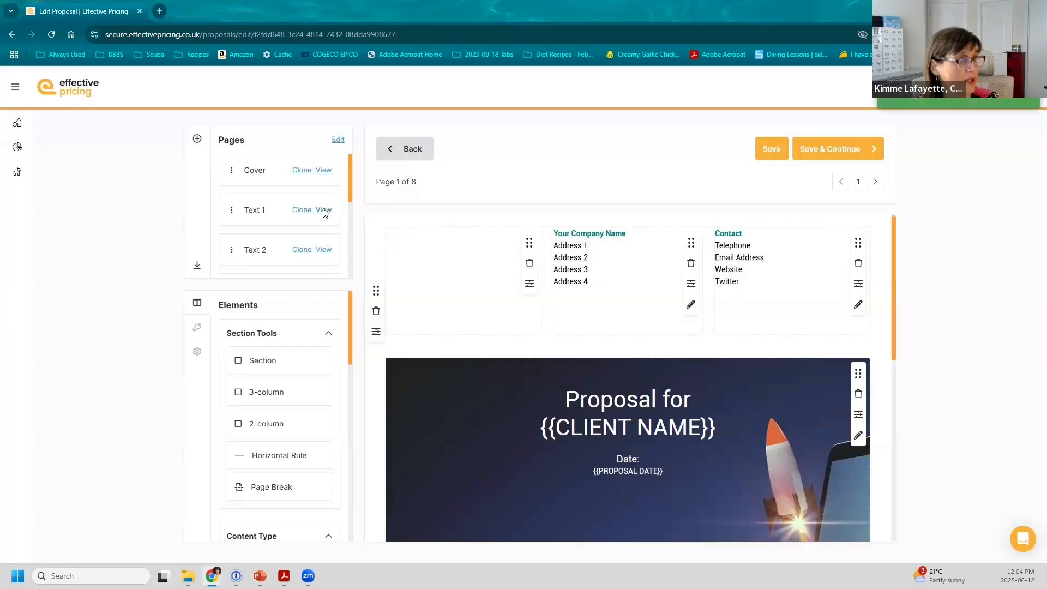
pyautogui.click(324, 210)
pyautogui.moveTo(234, 216)
pyautogui.mouseDown()
pyautogui.moveTo(234, 248)
pyautogui.moveTo(231, 211)
pyautogui.mouseUp()
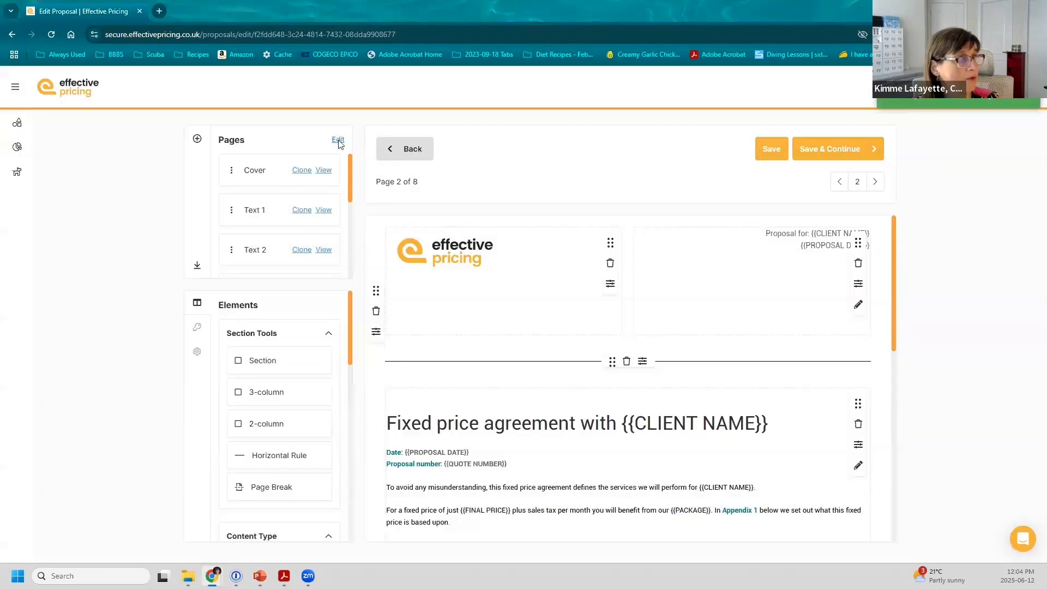
# Step: Edit the Cover entry in the Pages list and save the page list
pyautogui.click(338, 141)
pyautogui.click(279, 177)
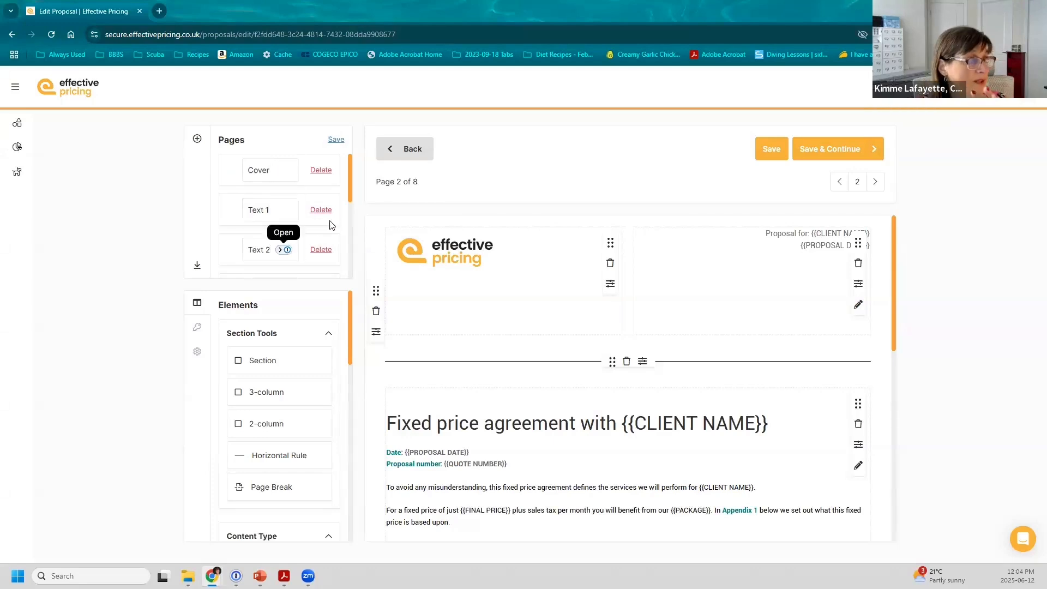
pyautogui.moveTo(348, 191); pyautogui.dragTo(285, 276)
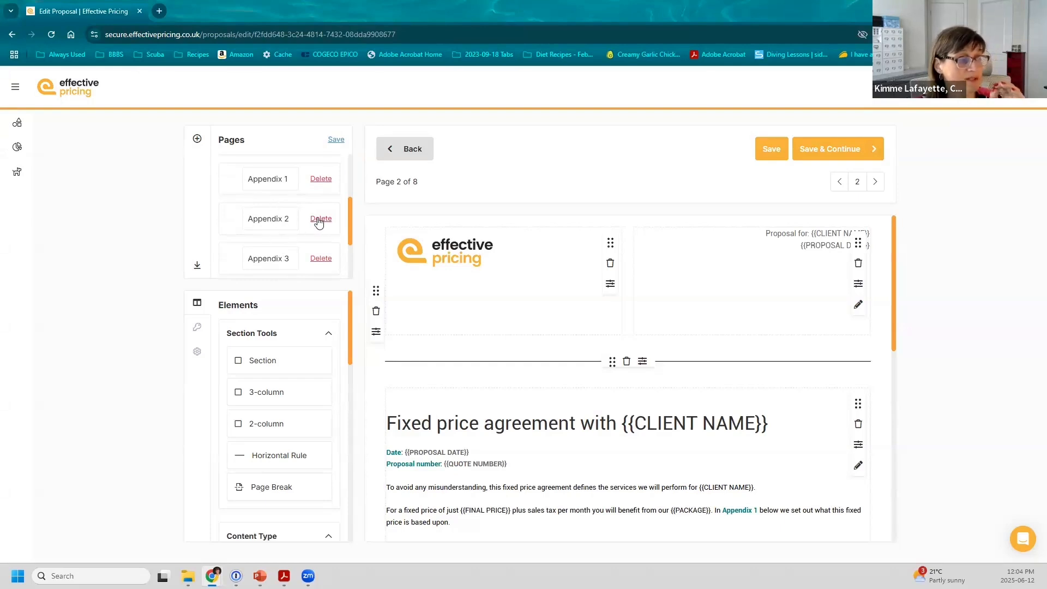
pyautogui.click(336, 140)
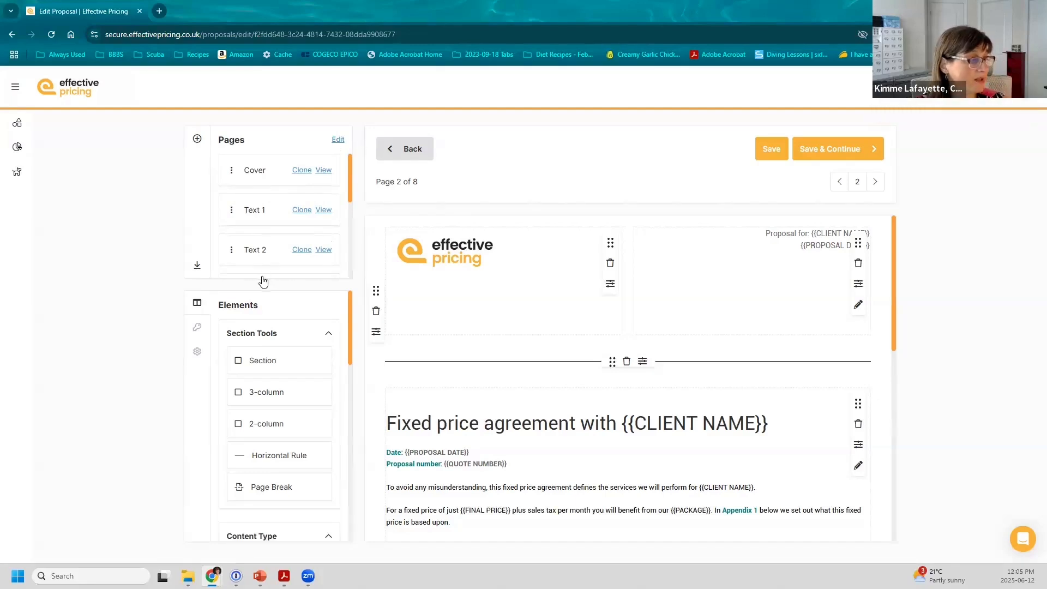
# Step: Add an image block to the Fixed price agreement page
pyautogui.scroll(-4, 263, 277)
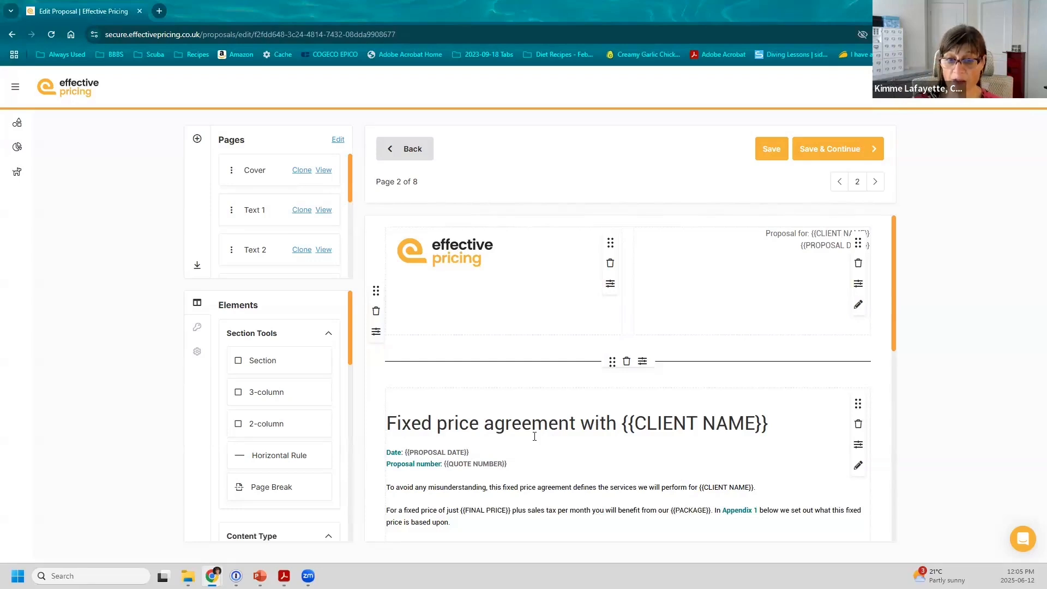
pyautogui.scroll(-4, 534, 437)
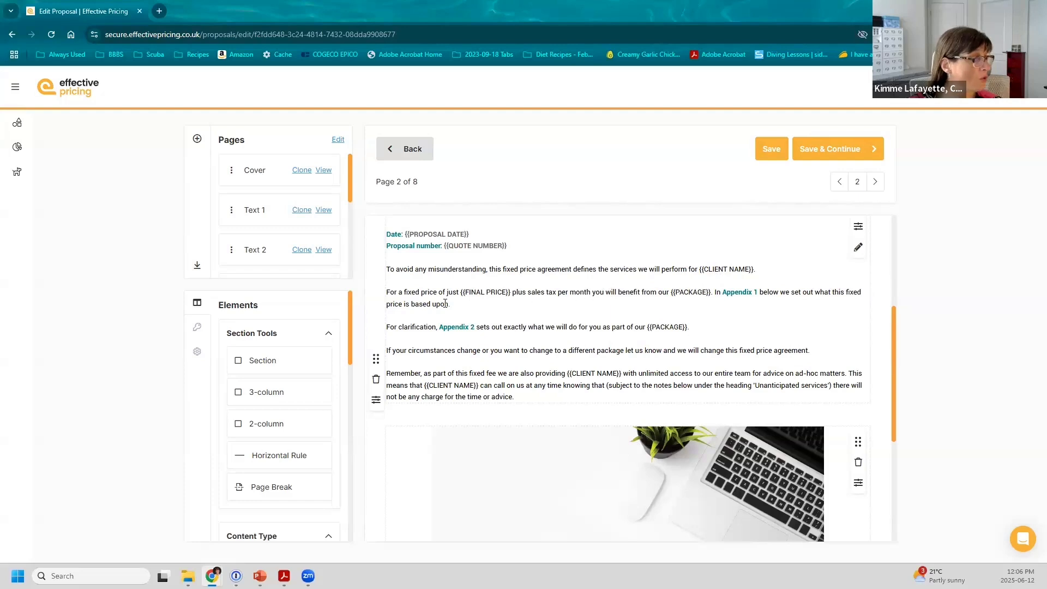
pyautogui.moveTo(348, 352); pyautogui.dragTo(347, 368)
pyautogui.scroll(-2, 284, 368)
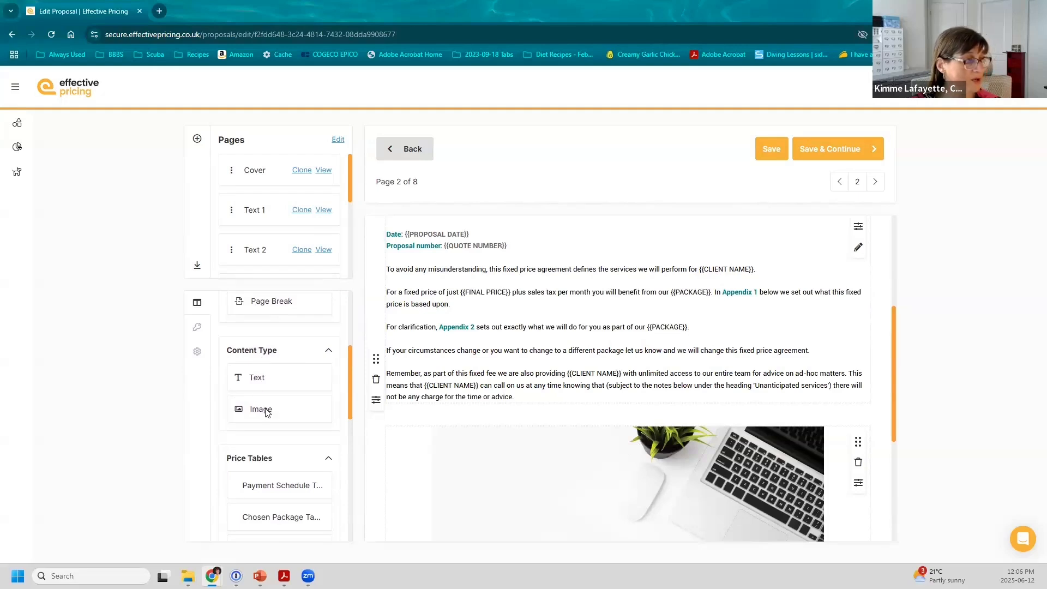
pyautogui.moveTo(267, 413); pyautogui.dragTo(851, 310)
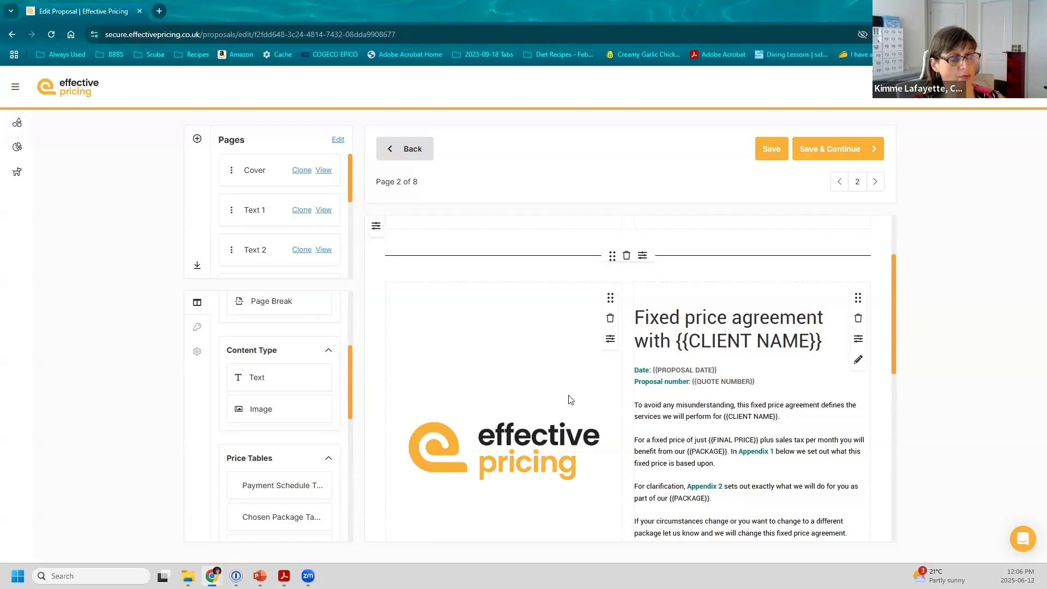
# Step: Select the logo image block and show its Section and Column Settings
pyautogui.scroll(-3, 570, 400)
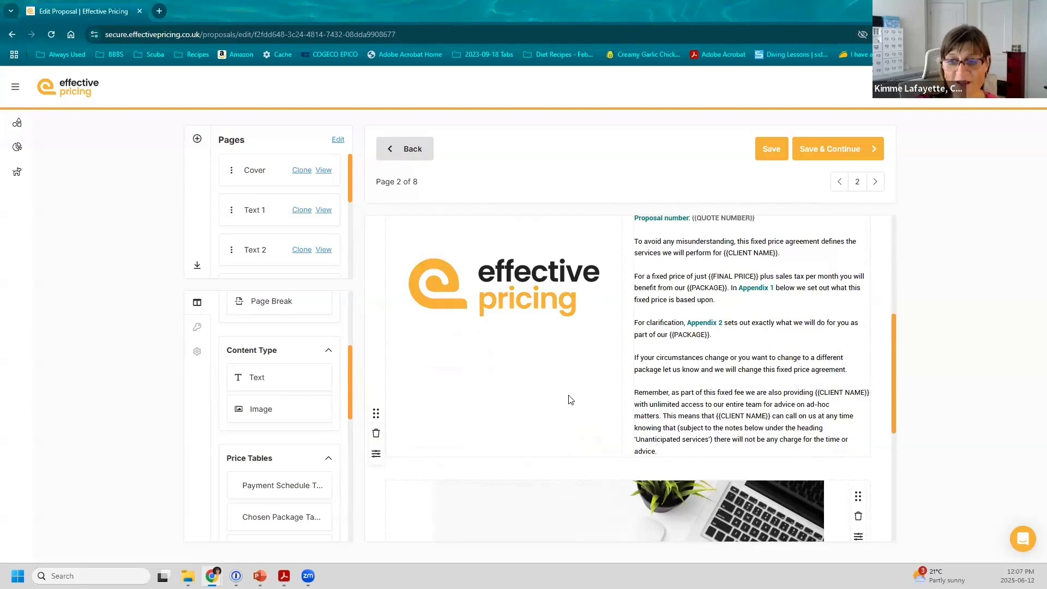
pyautogui.scroll(2, 630, 281)
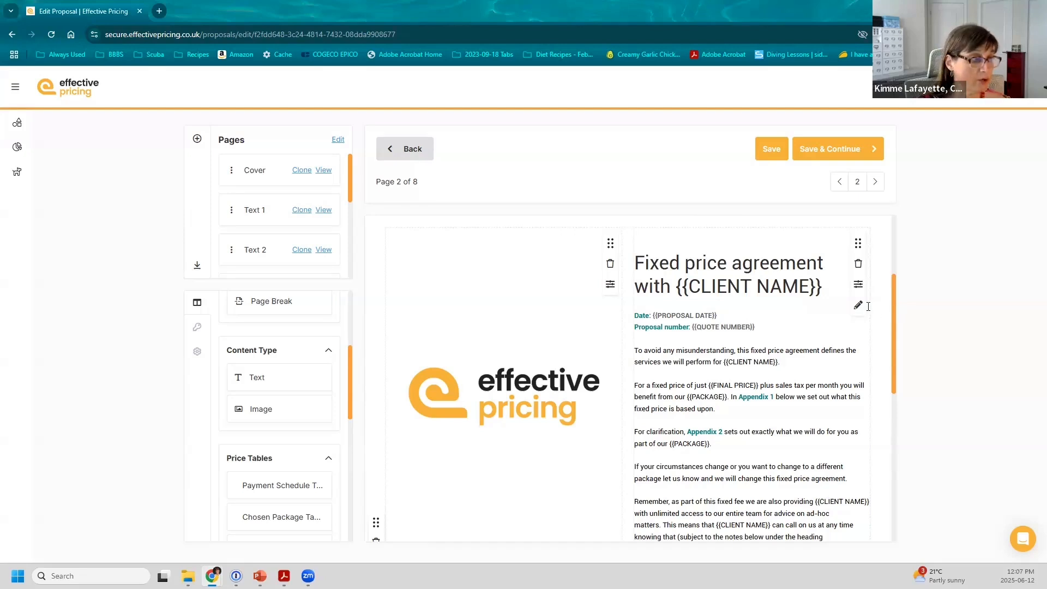
pyautogui.click(610, 285)
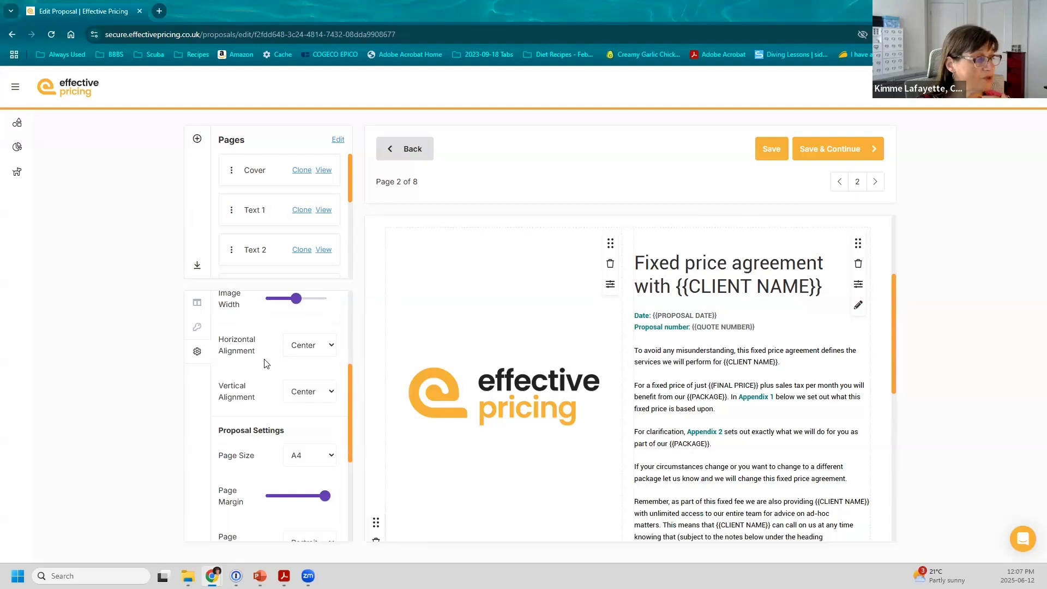
pyautogui.scroll(1, 290, 350)
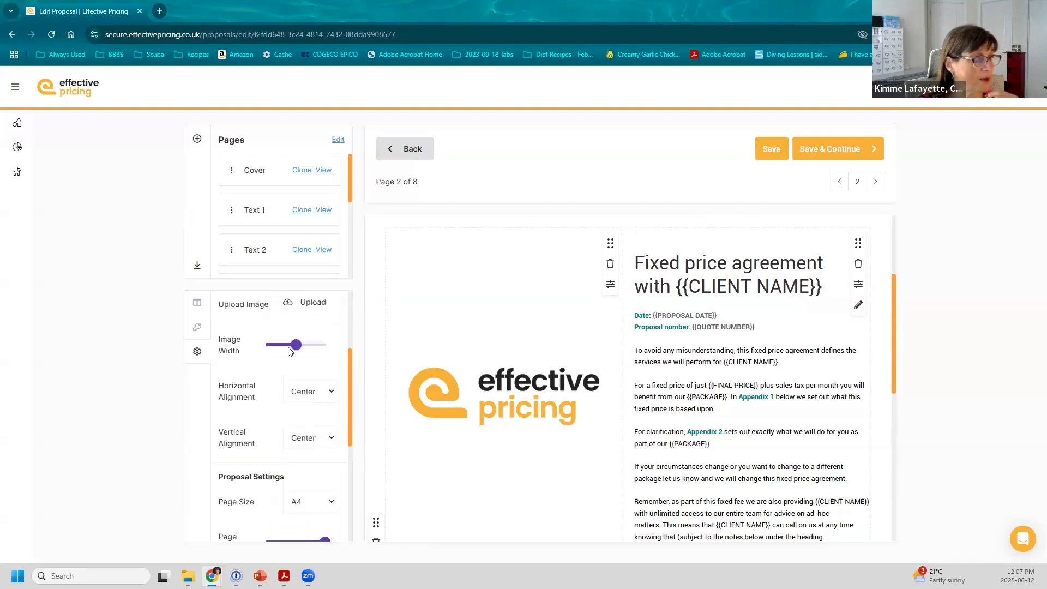
pyautogui.scroll(1, 291, 350)
pyautogui.scroll(1, 276, 352)
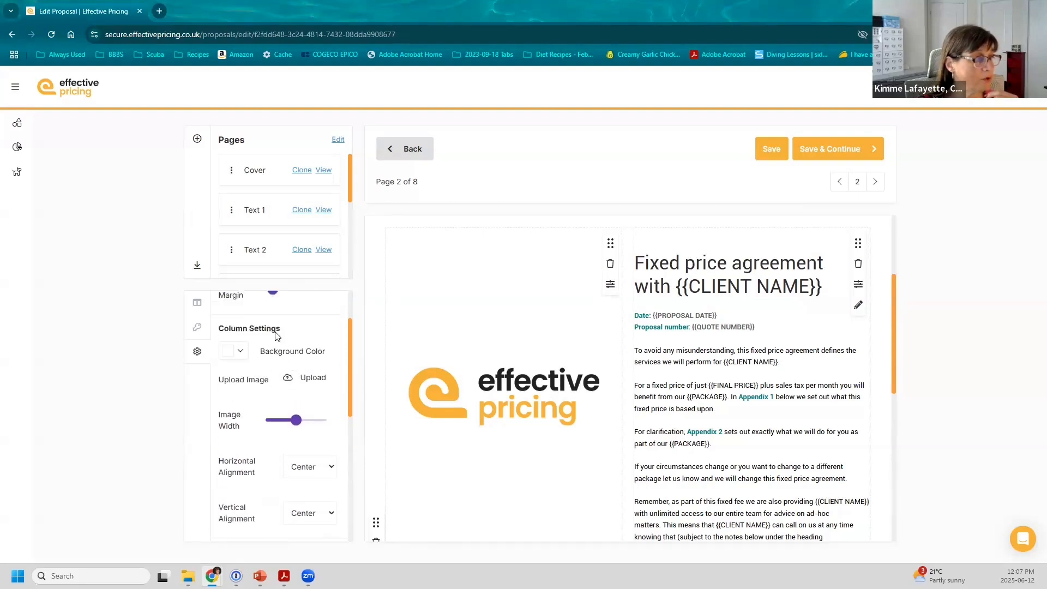
pyautogui.scroll(1, 276, 352)
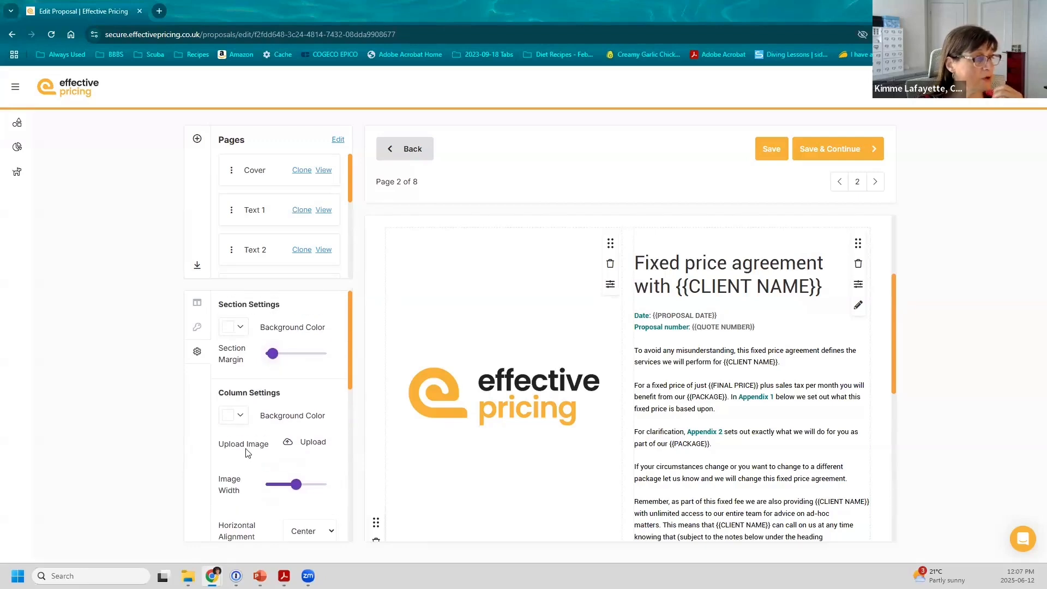
# Step: Swap the logo for the uploaded We Offer Solutions photo and narrow its Image Width
pyautogui.click(316, 447)
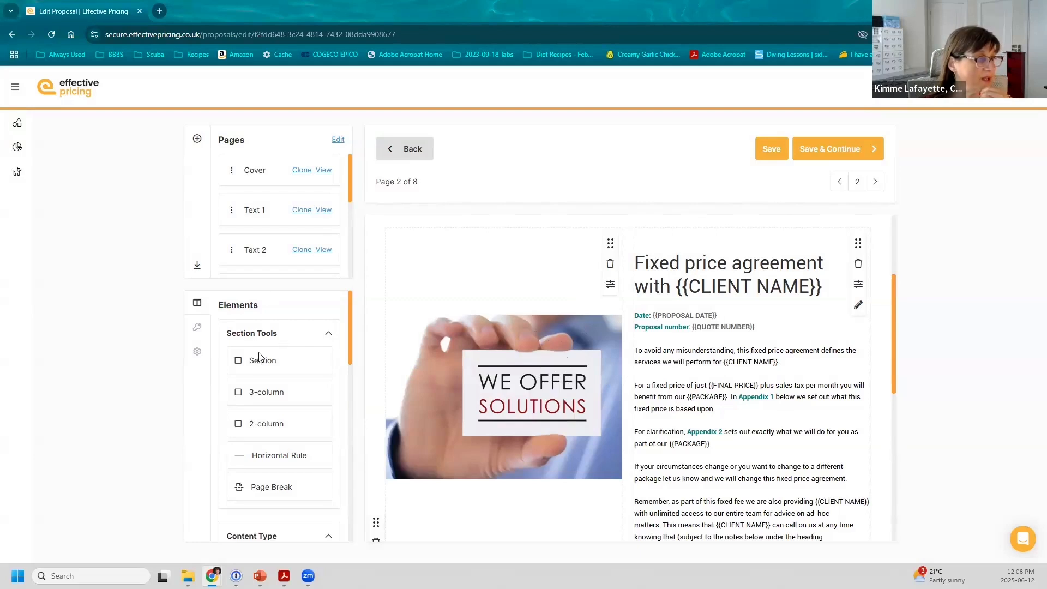
pyautogui.click(611, 284)
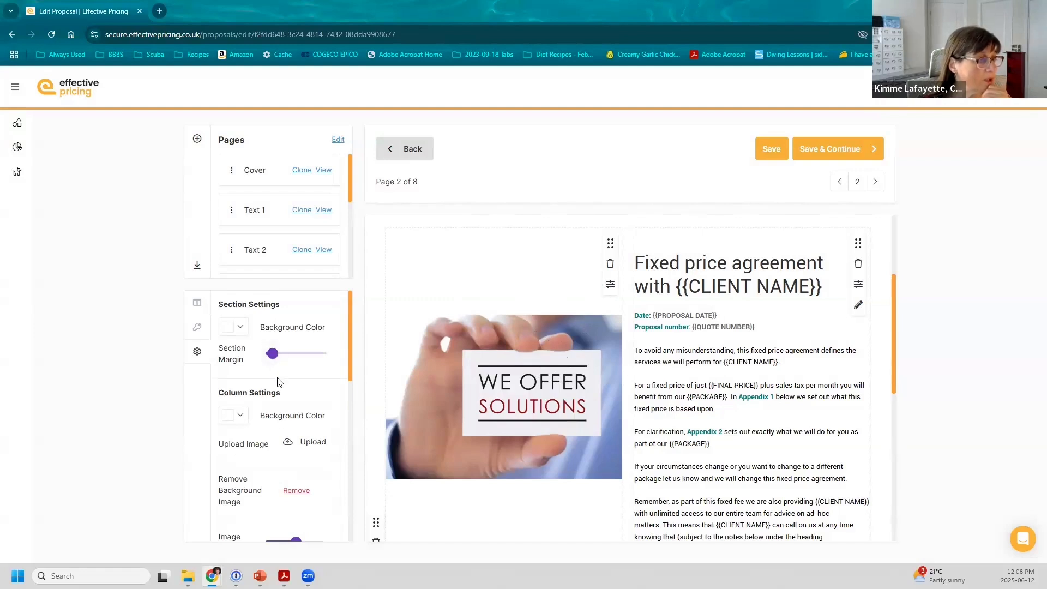
pyautogui.scroll(-1, 276, 408)
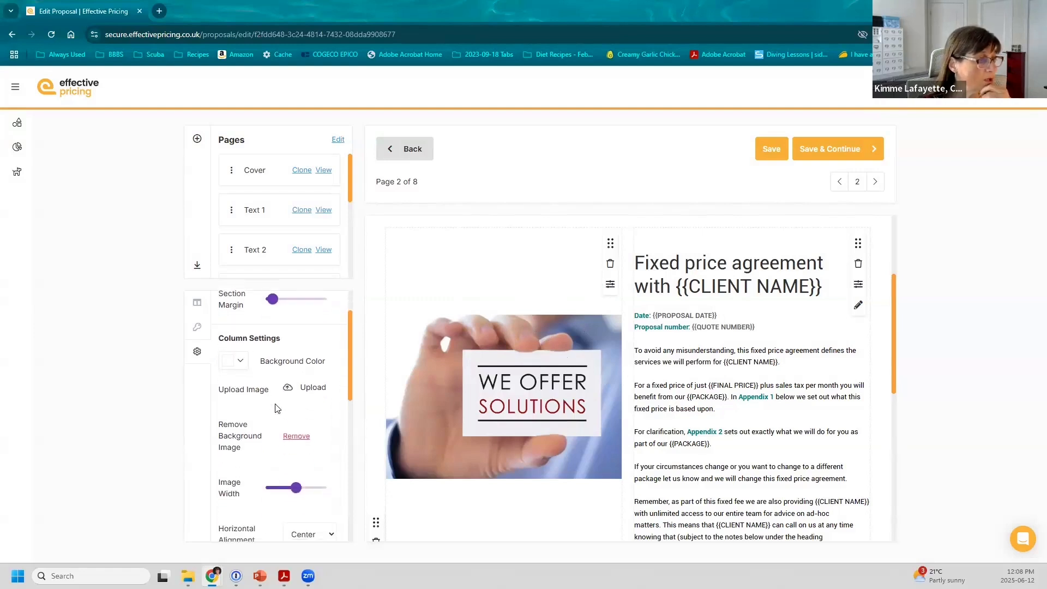
pyautogui.moveTo(293, 491)
pyautogui.mouseDown()
pyautogui.moveTo(278, 492)
pyautogui.moveTo(324, 492)
pyautogui.moveTo(284, 489)
pyautogui.mouseUp()
pyautogui.scroll(-4, 257, 322)
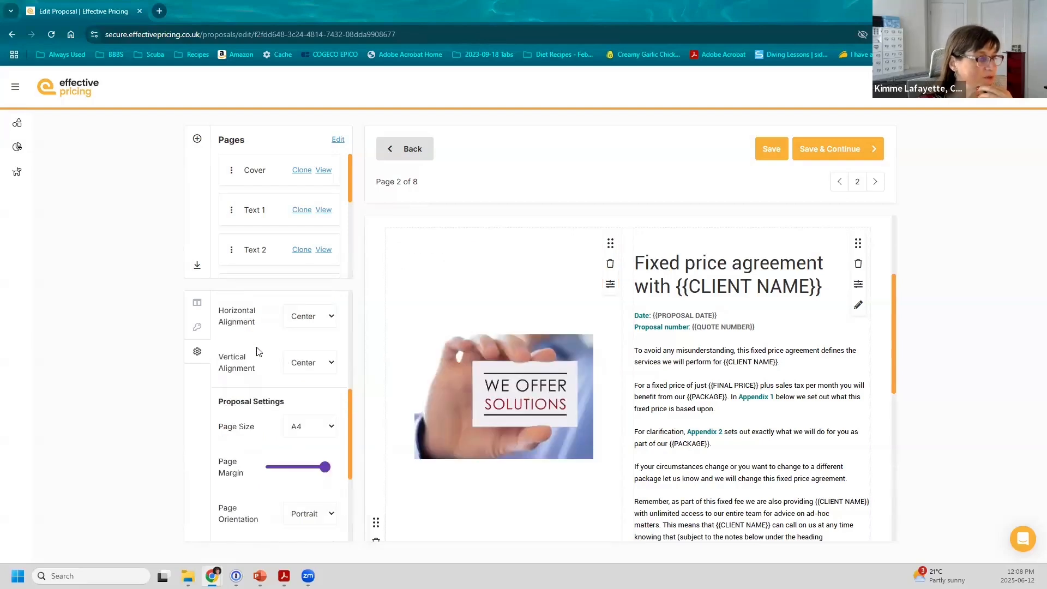
# Step: Review Proposal Settings, then return to the Cover, page 1 of 8
pyautogui.scroll(-2, 259, 352)
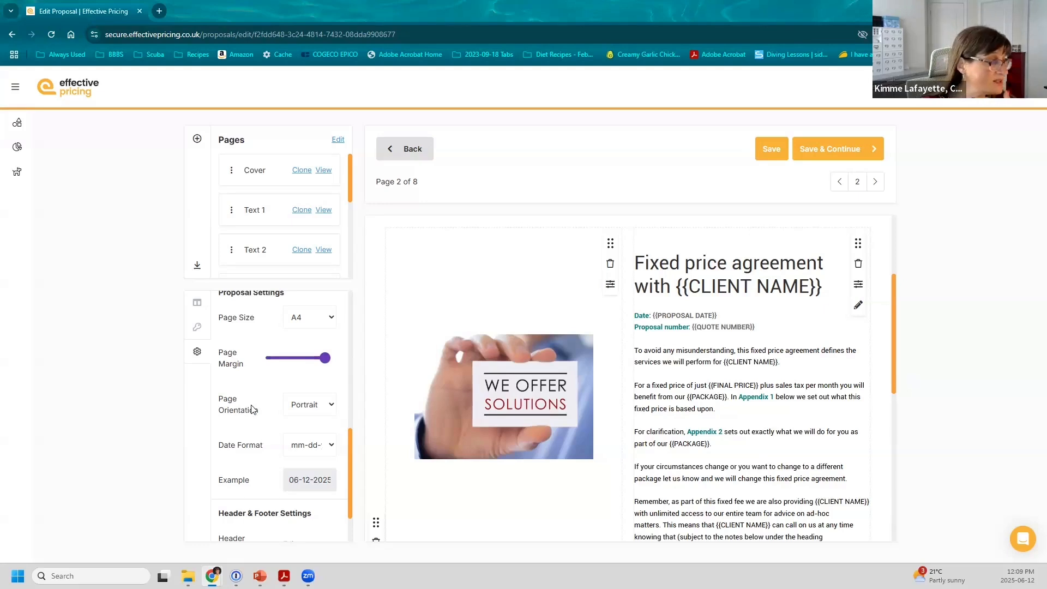
pyautogui.scroll(2, 253, 410)
pyautogui.scroll(5, 253, 409)
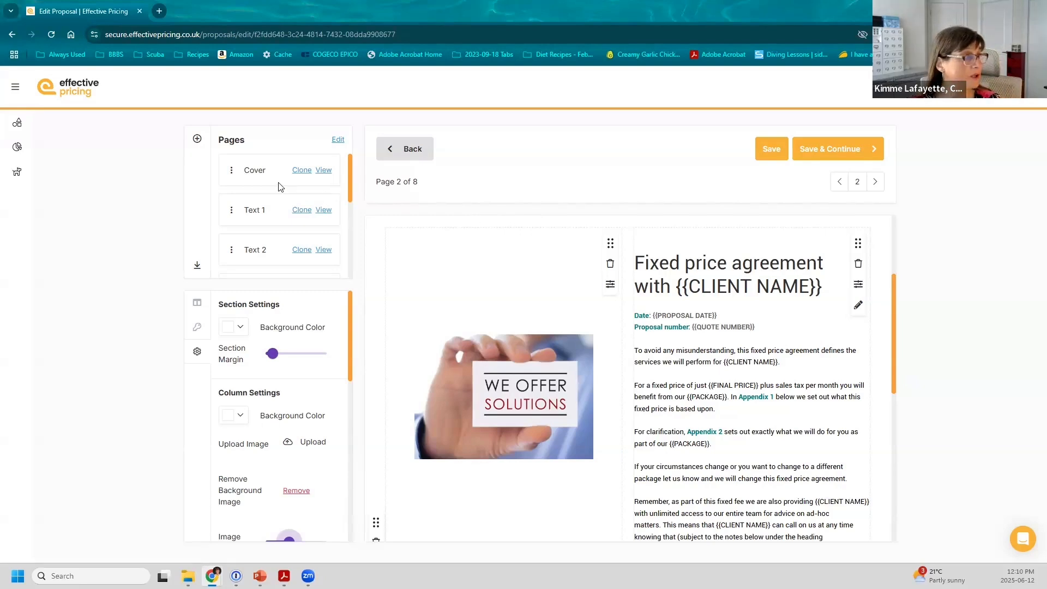
pyautogui.click(324, 171)
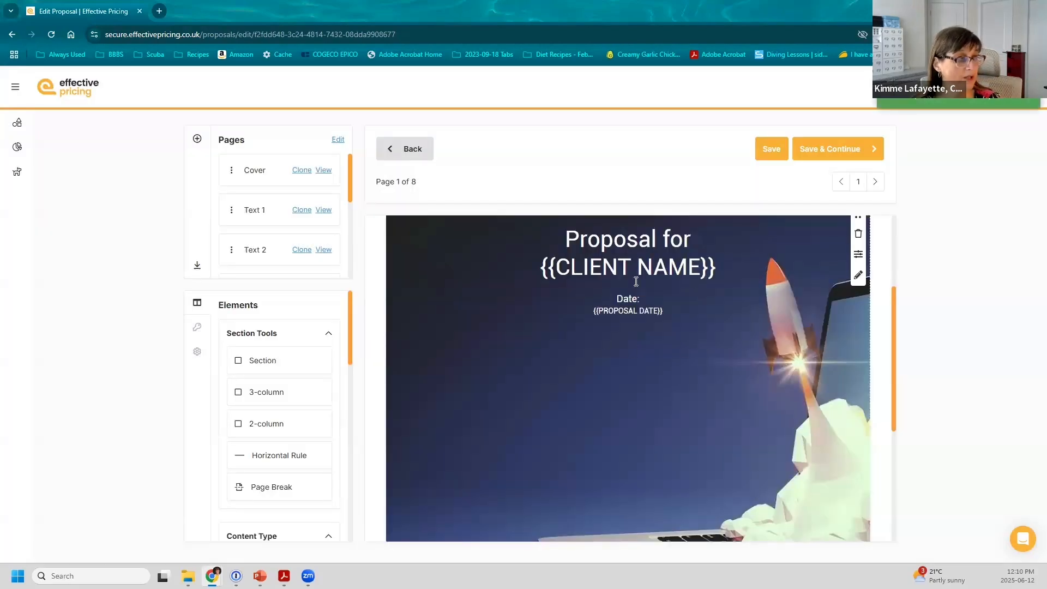
# Step: Delete the cover's rocket background image and confirm the removal
pyautogui.scroll(2, 654, 259)
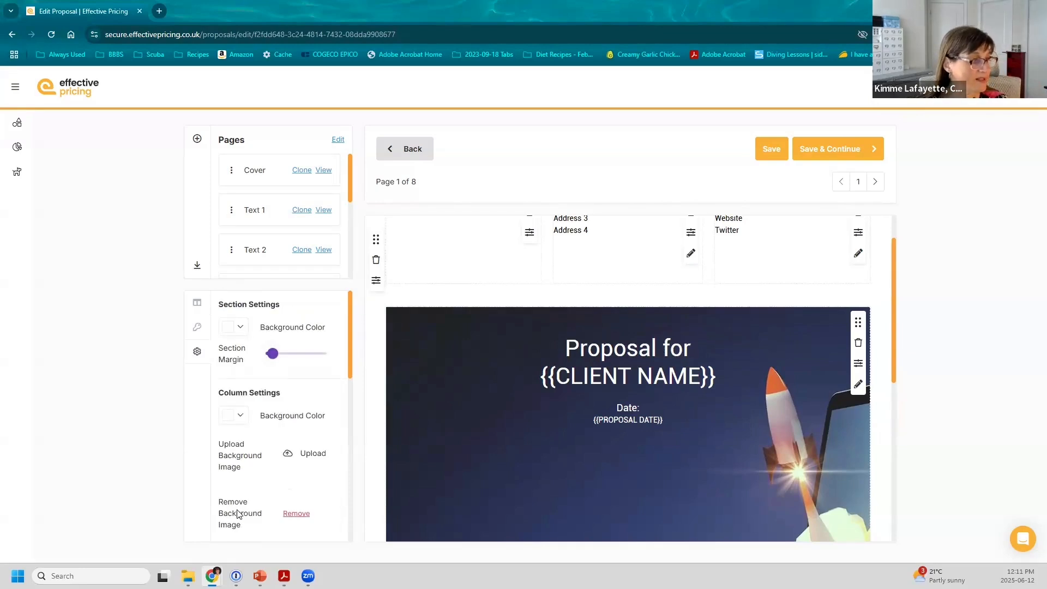
pyautogui.click(297, 514)
pyautogui.click(702, 193)
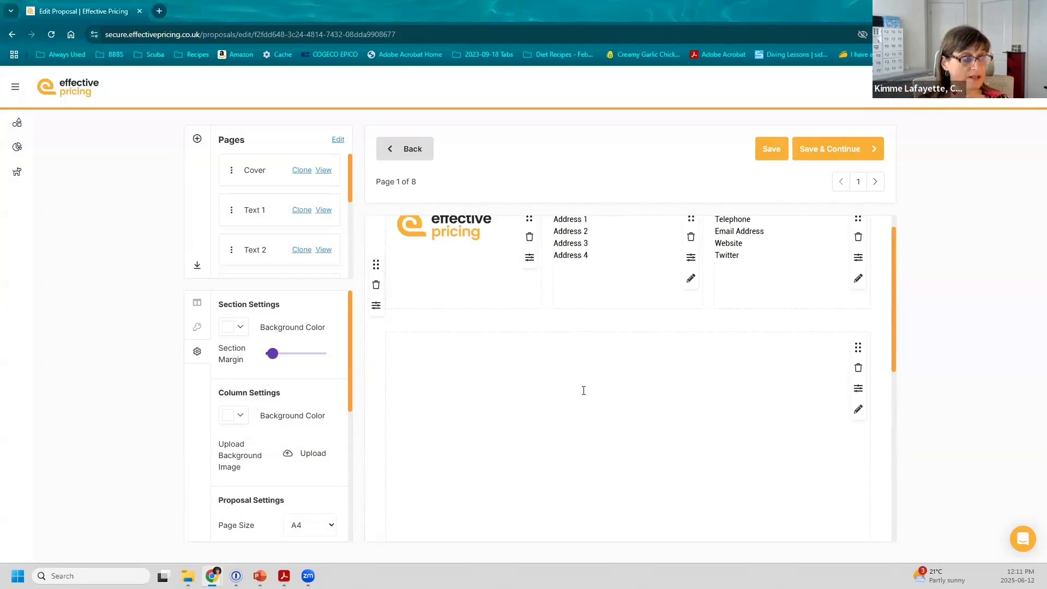
# Step: Upload the We Offer Solutions photo as the cover's background image
pyautogui.click(312, 455)
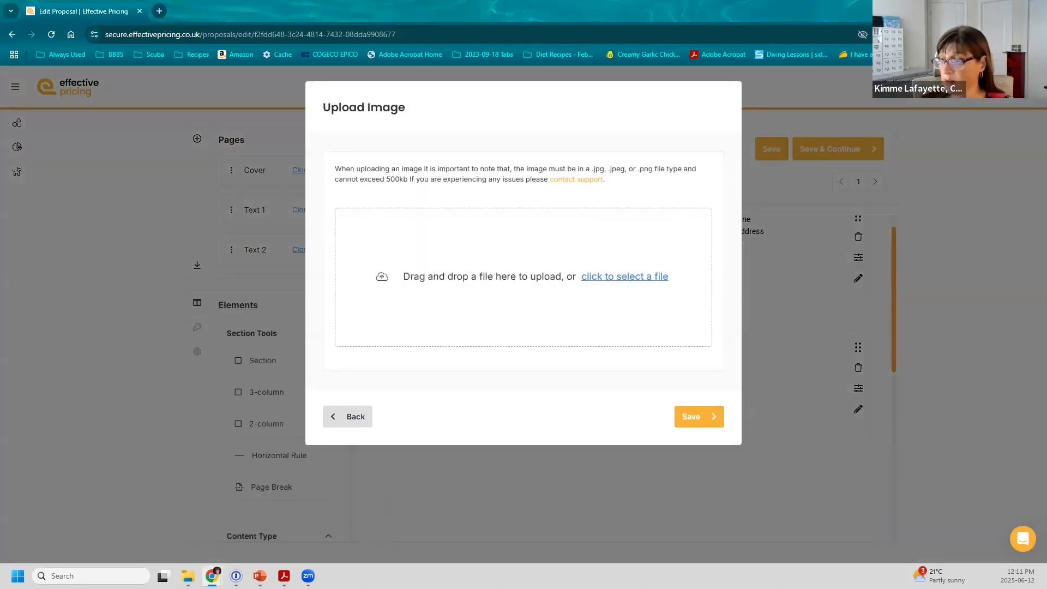
pyautogui.moveTo(859, 367); pyautogui.dragTo(537, 295)
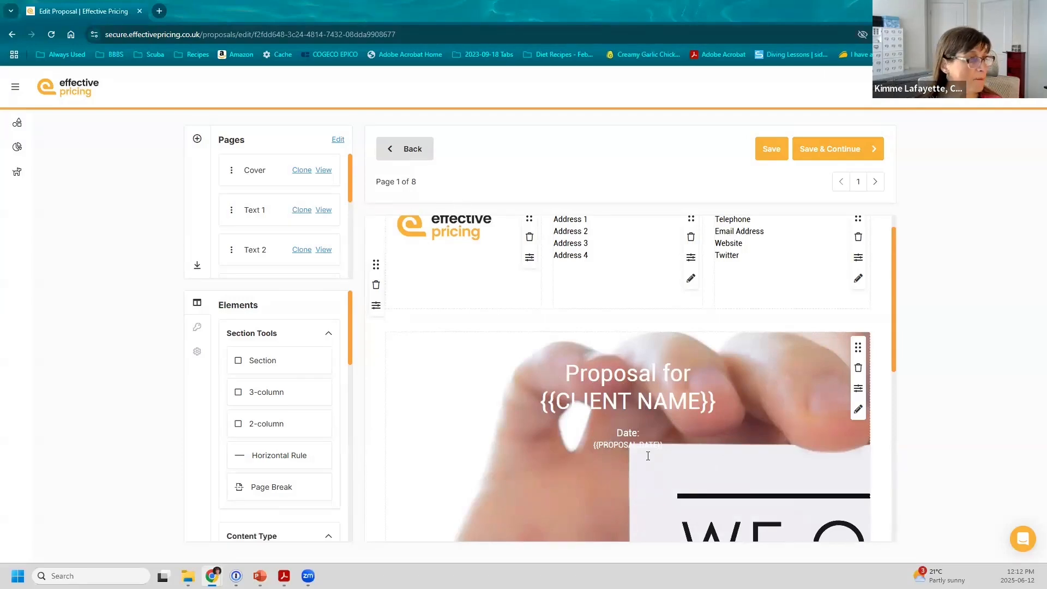
# Step: Show the Keywords list and review the cover with its new photo background
pyautogui.click(506, 485)
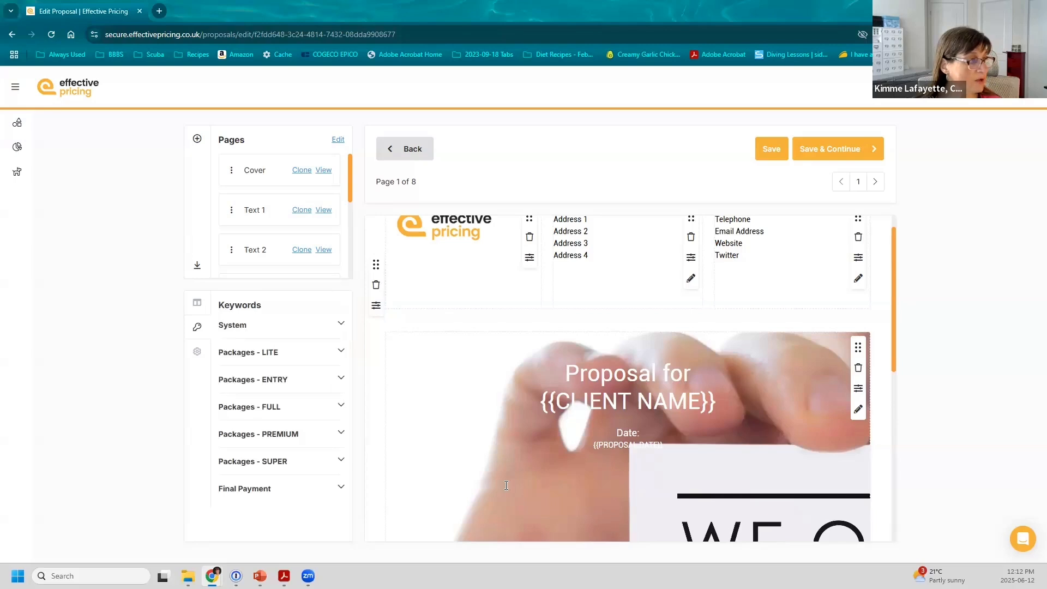
pyautogui.scroll(-7, 506, 485)
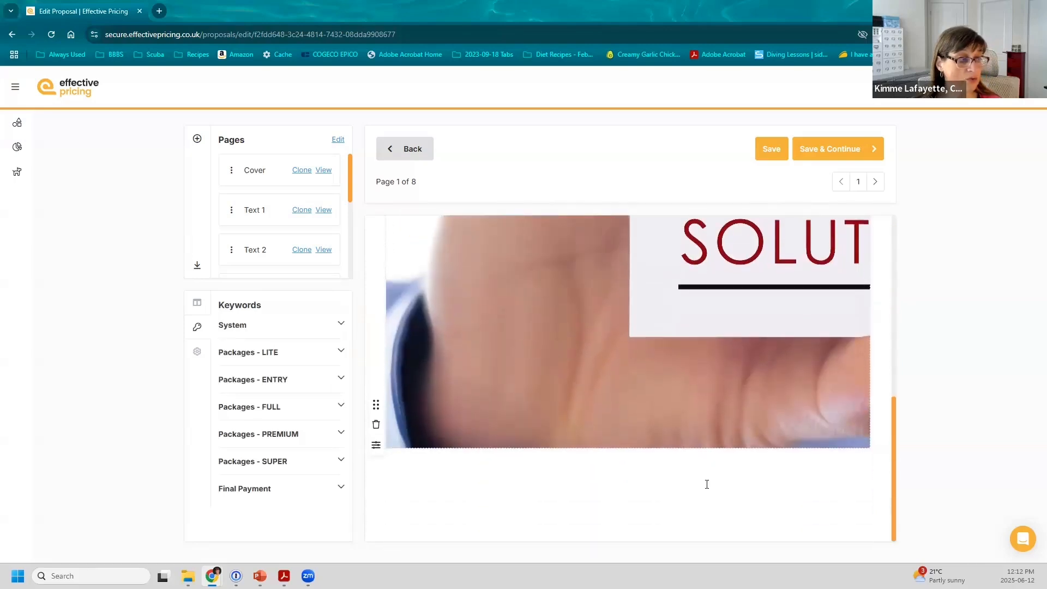
pyautogui.scroll(6, 707, 484)
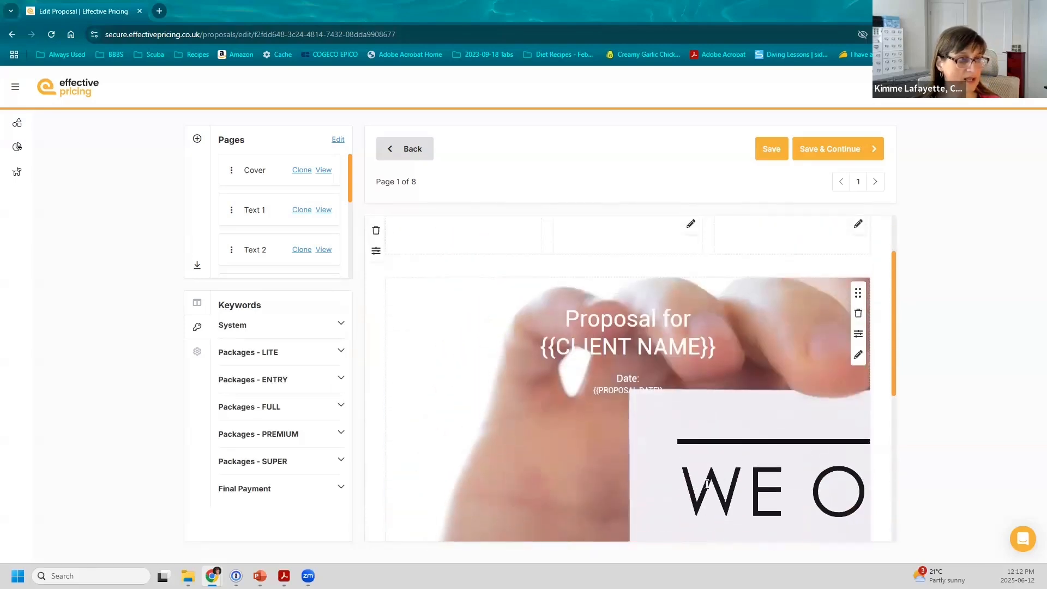
pyautogui.scroll(2, 707, 484)
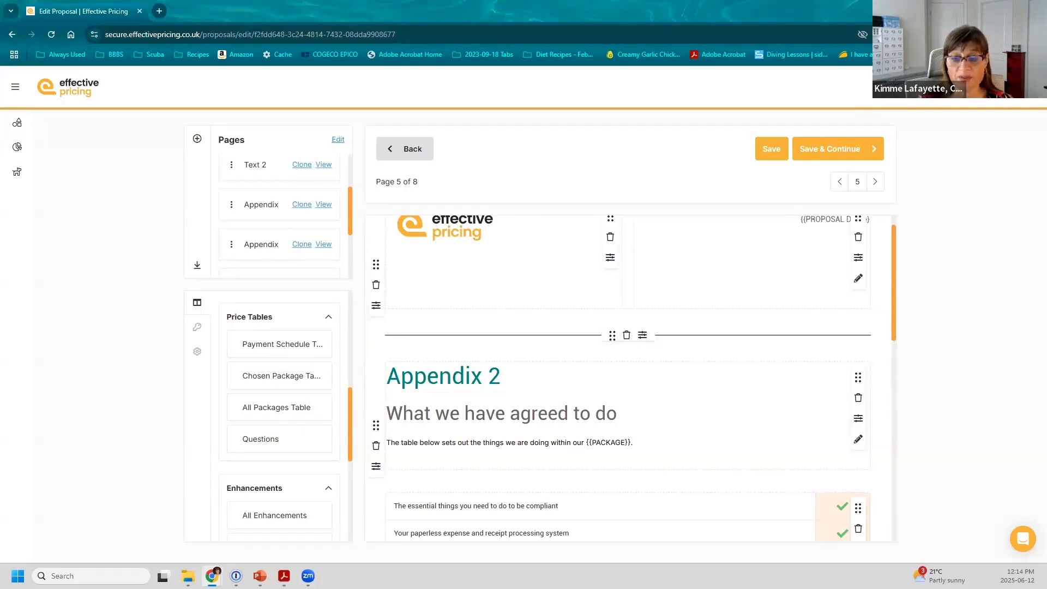
# Step: Add a payment schedule table and an empty section to Appendix 2 on page 5
pyautogui.moveTo(280, 345); pyautogui.dragTo(465, 496)
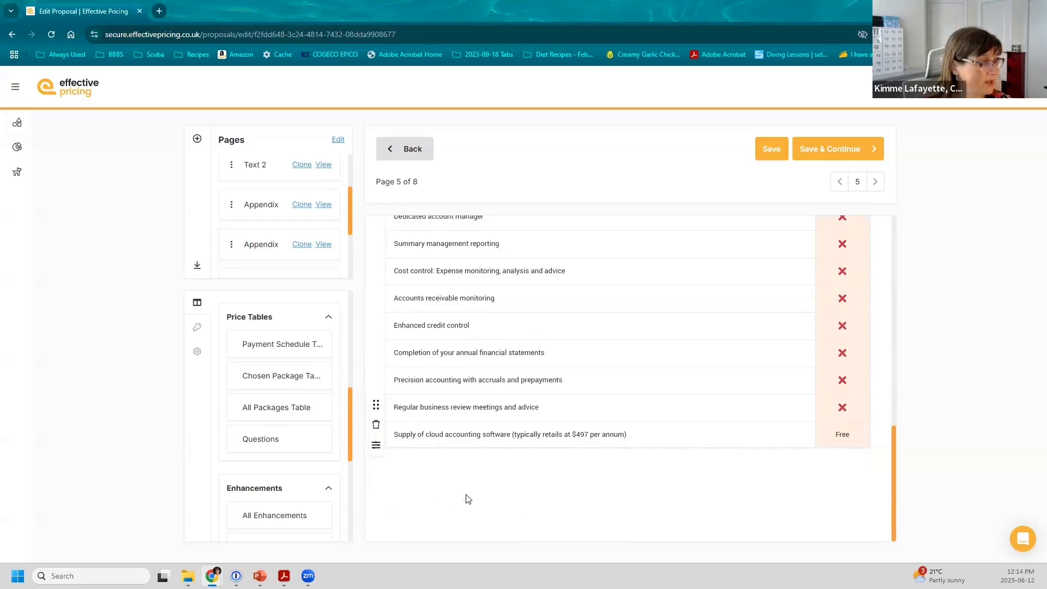
pyautogui.scroll(5, 271, 341)
pyautogui.moveTo(403, 428); pyautogui.dragTo(465, 490)
pyautogui.scroll(-5, 288, 385)
pyautogui.moveTo(284, 398); pyautogui.dragTo(459, 472)
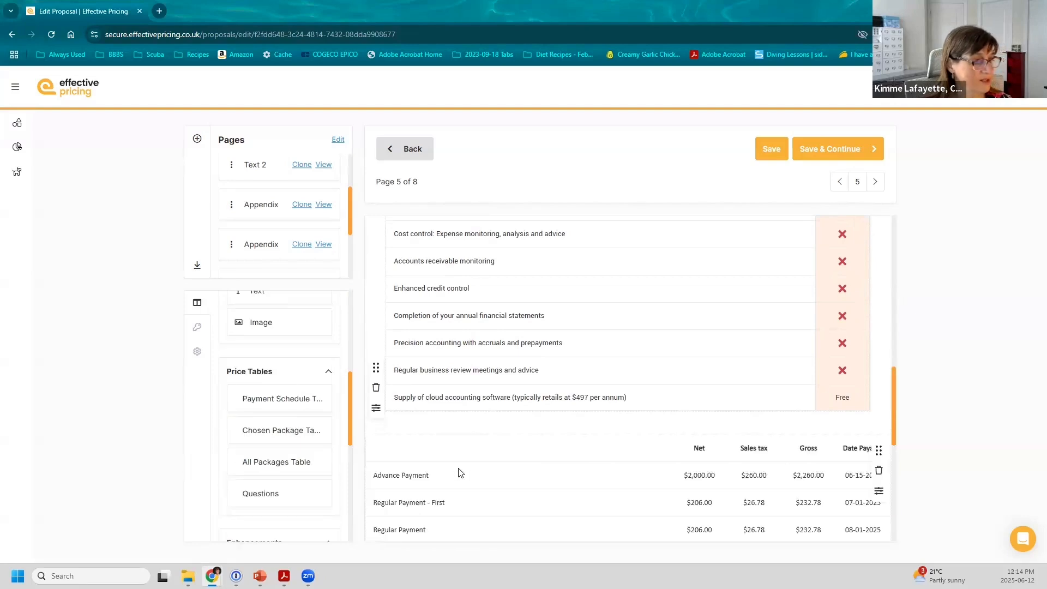
pyautogui.scroll(5, 273, 369)
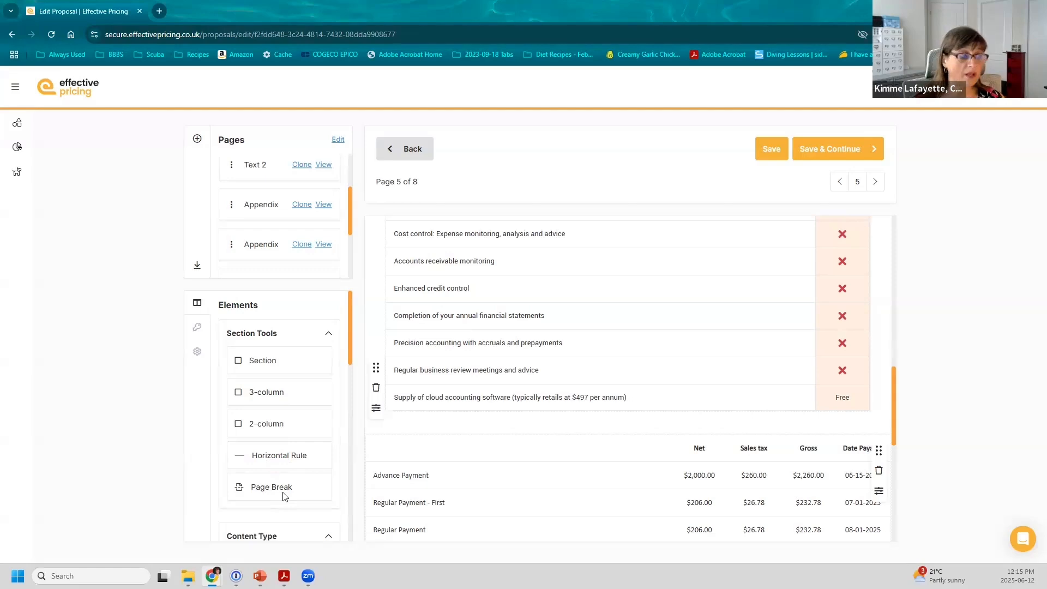
pyautogui.scroll(-1, 521, 450)
pyautogui.scroll(-3, 521, 450)
pyautogui.scroll(-3, 289, 428)
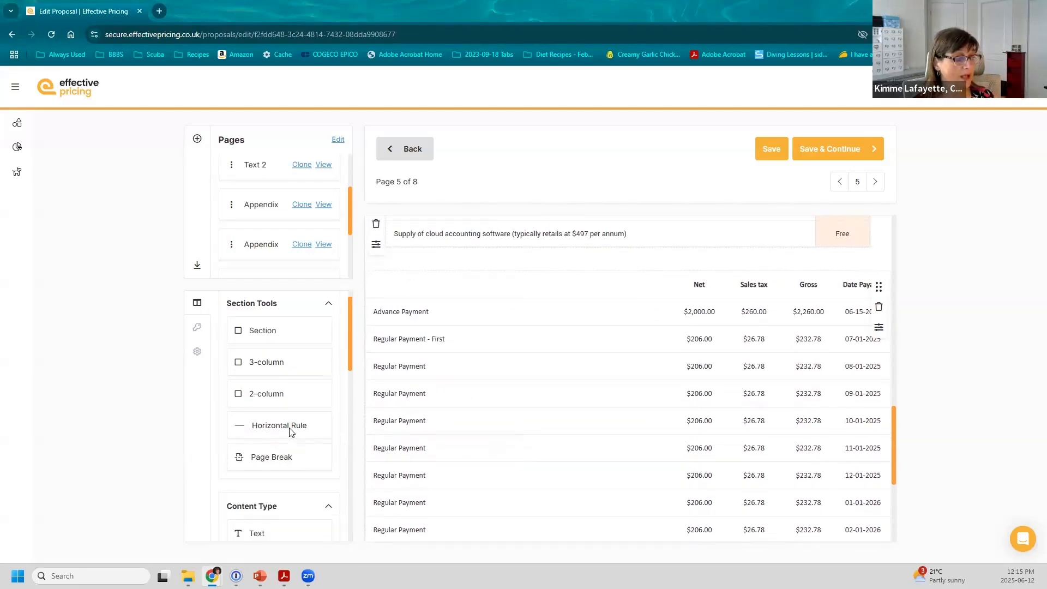
pyautogui.scroll(-2, 289, 432)
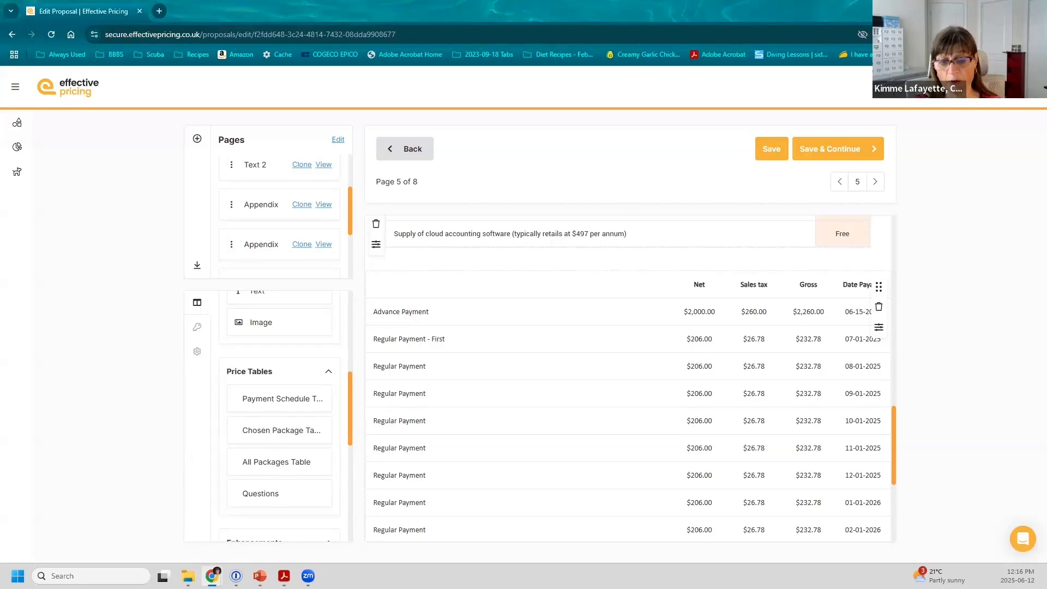
# Step: Scroll the components panel through to Enhancements and Rewards
pyautogui.scroll(-4, 287, 405)
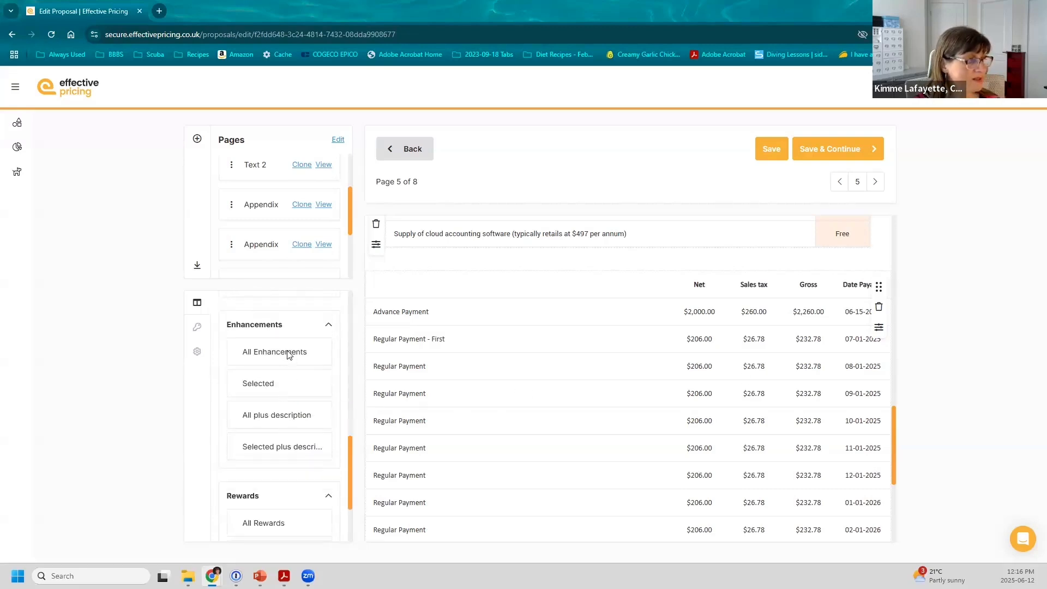
pyautogui.scroll(-2, 286, 382)
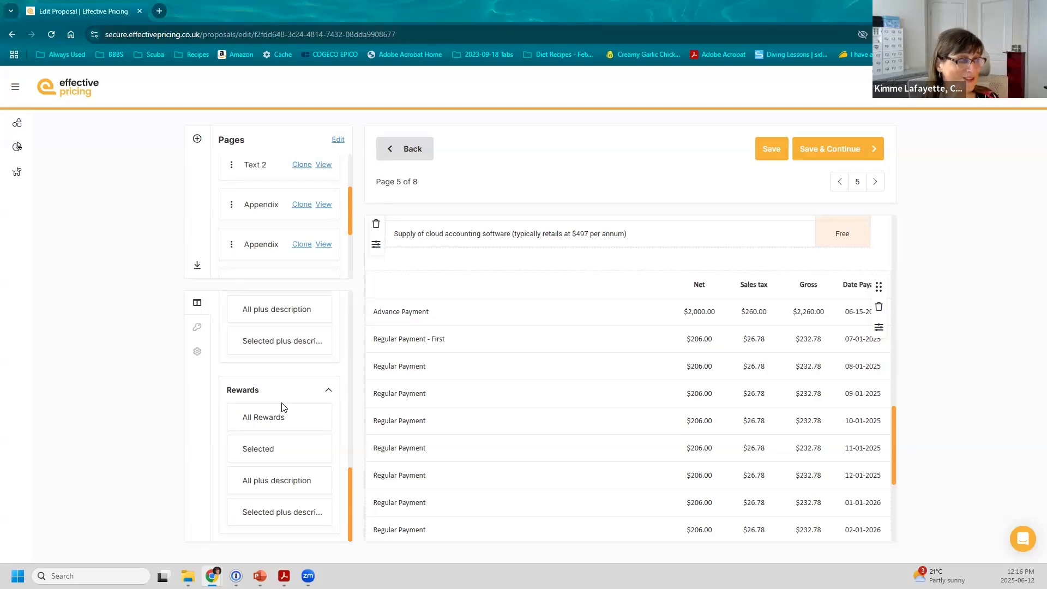
pyautogui.scroll(2, 281, 407)
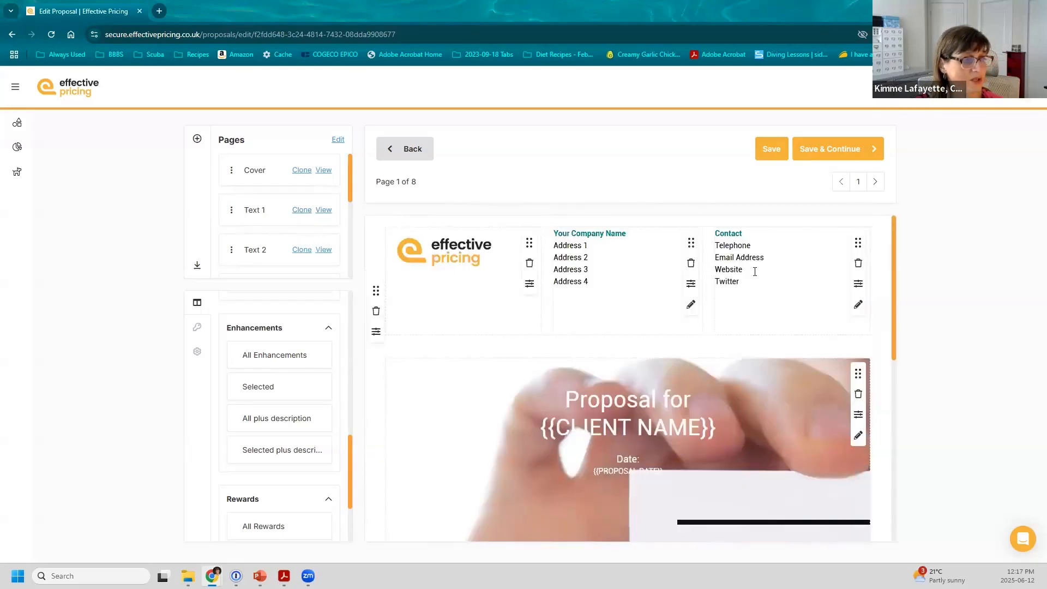
pyautogui.scroll(-10, 729, 271)
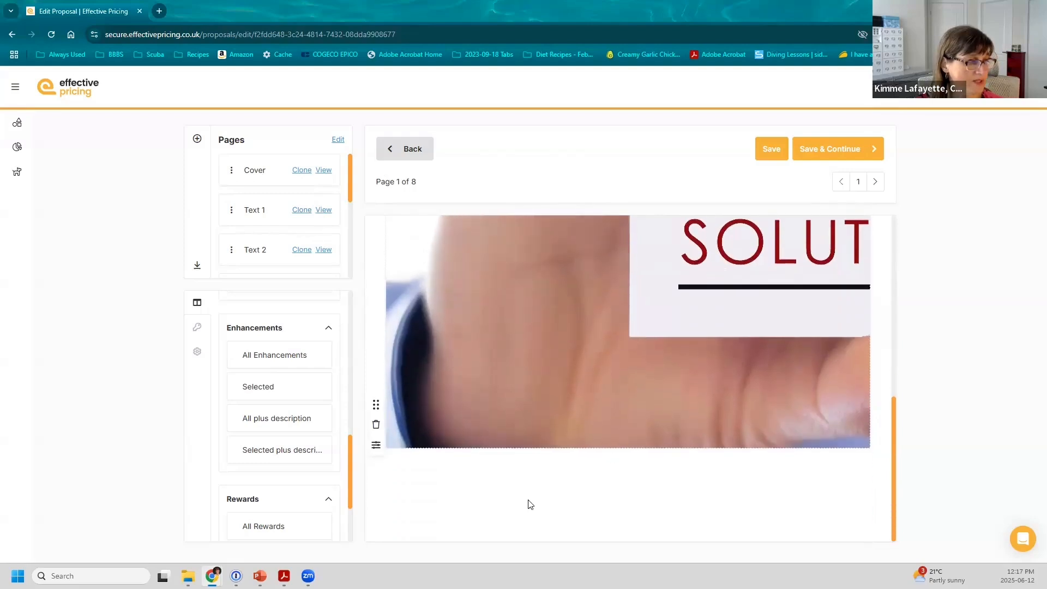
pyautogui.scroll(10, 512, 501)
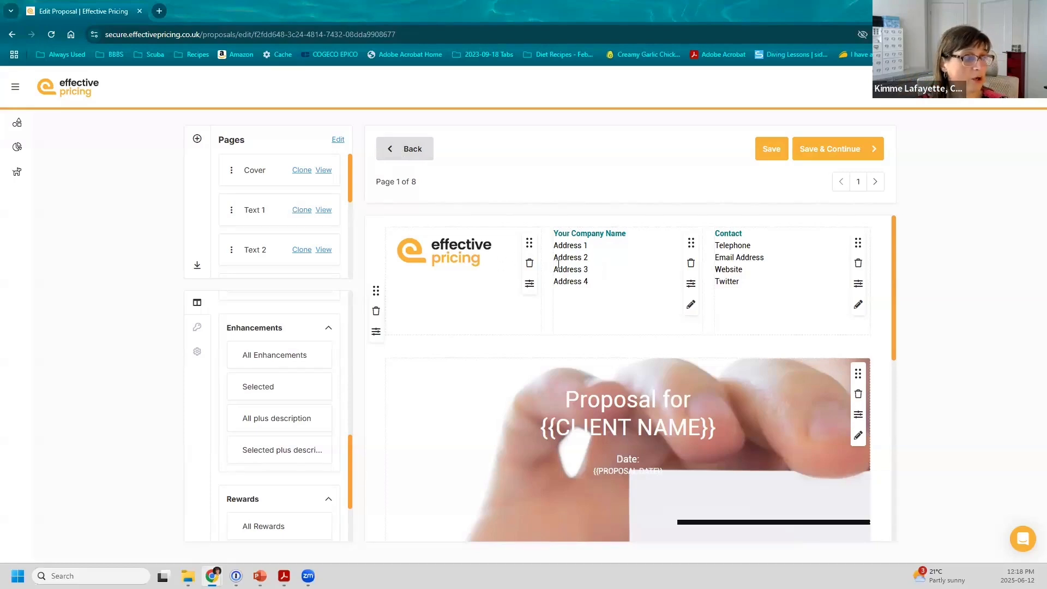
pyautogui.click(323, 211)
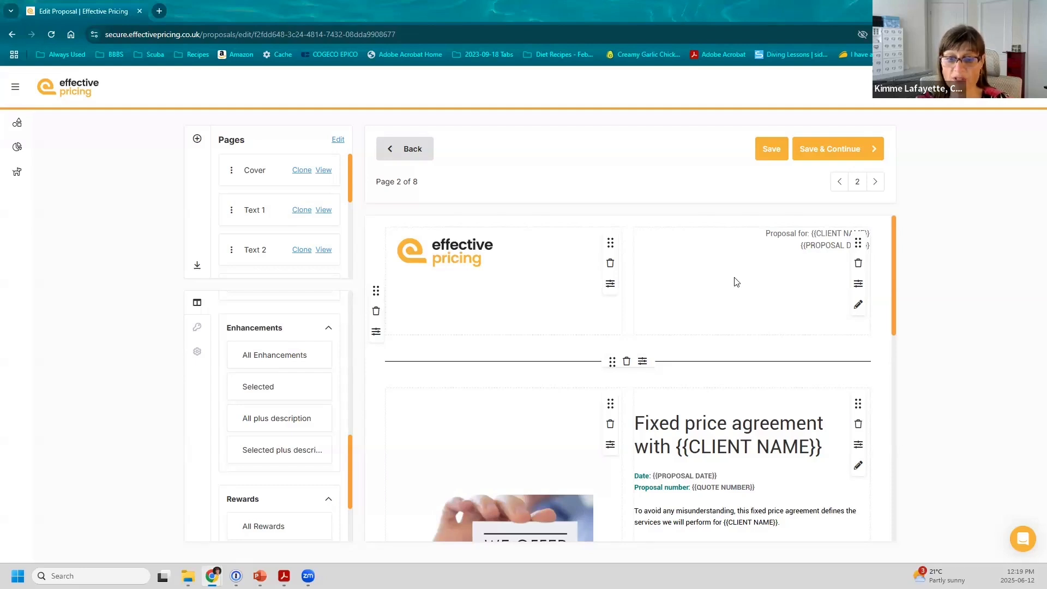
pyautogui.click(323, 171)
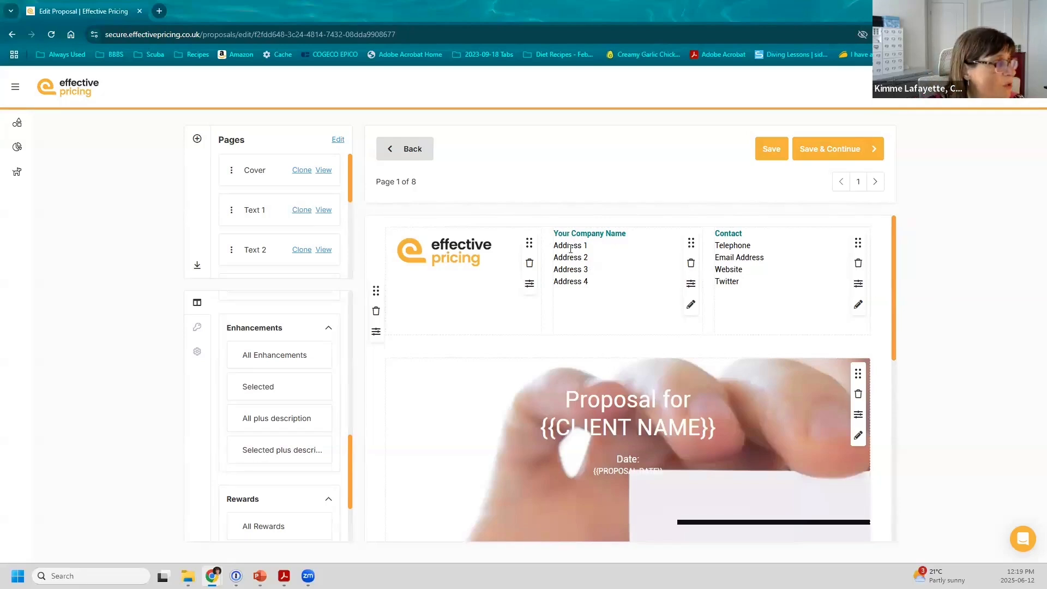
# Step: Put the page list in editing mode, review it, and save to preview the proposal
pyautogui.click(338, 141)
pyautogui.scroll(-3, 320, 178)
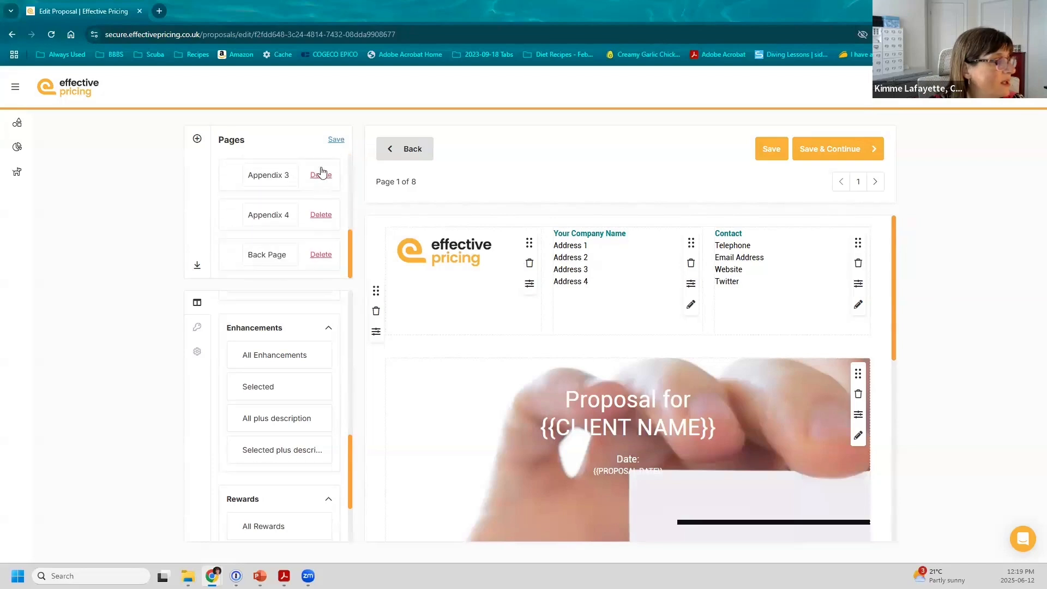
pyautogui.click(334, 141)
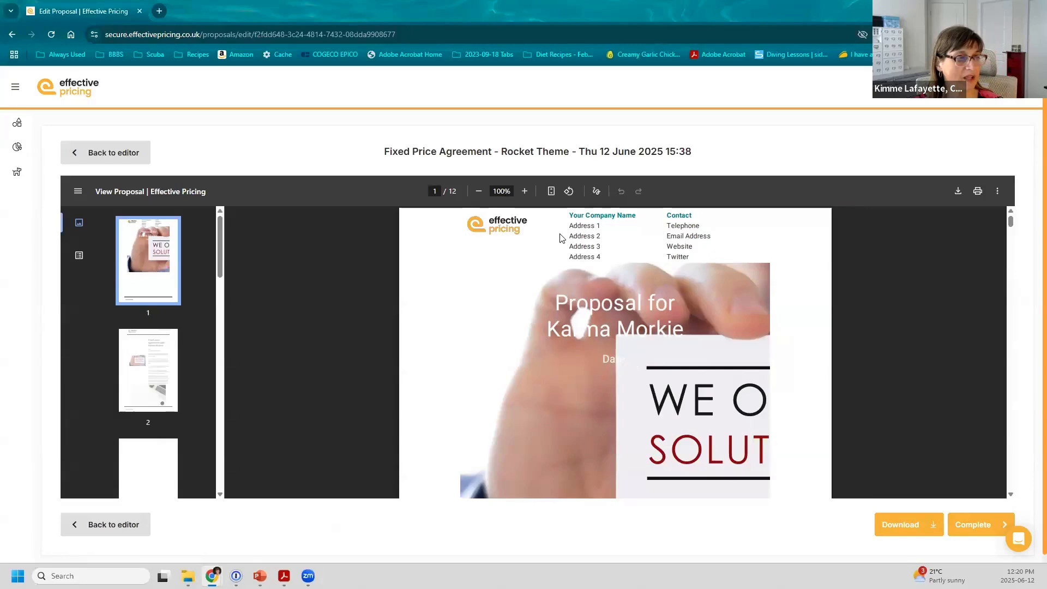
# Step: Scroll through the first pages of the 12-page Fixed Price Agreement preview, then return to the cover editor
pyautogui.scroll(-8, 561, 238)
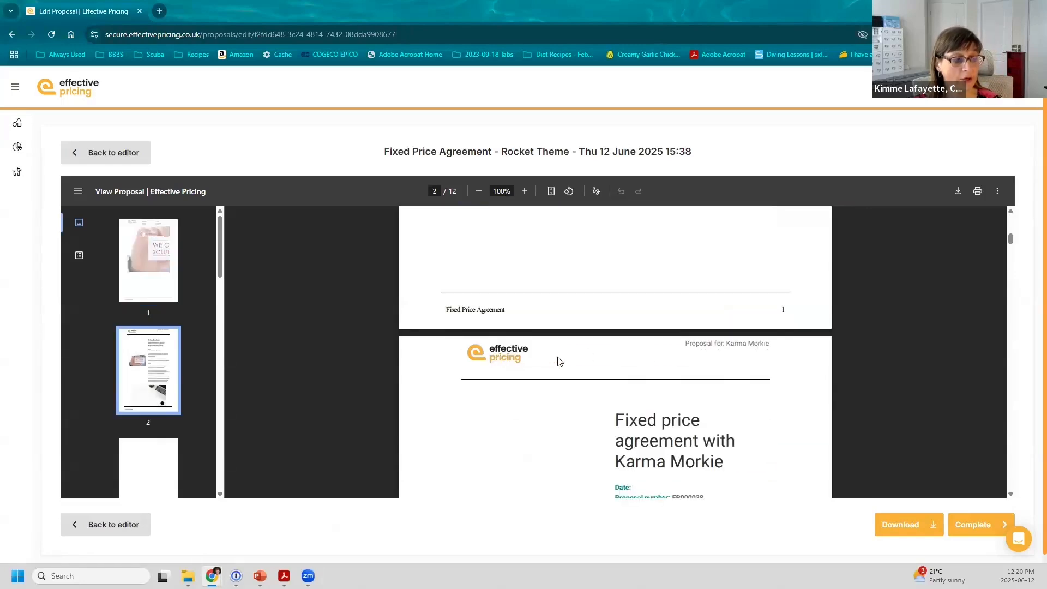
pyautogui.scroll(-10, 559, 361)
pyautogui.scroll(-8, 558, 360)
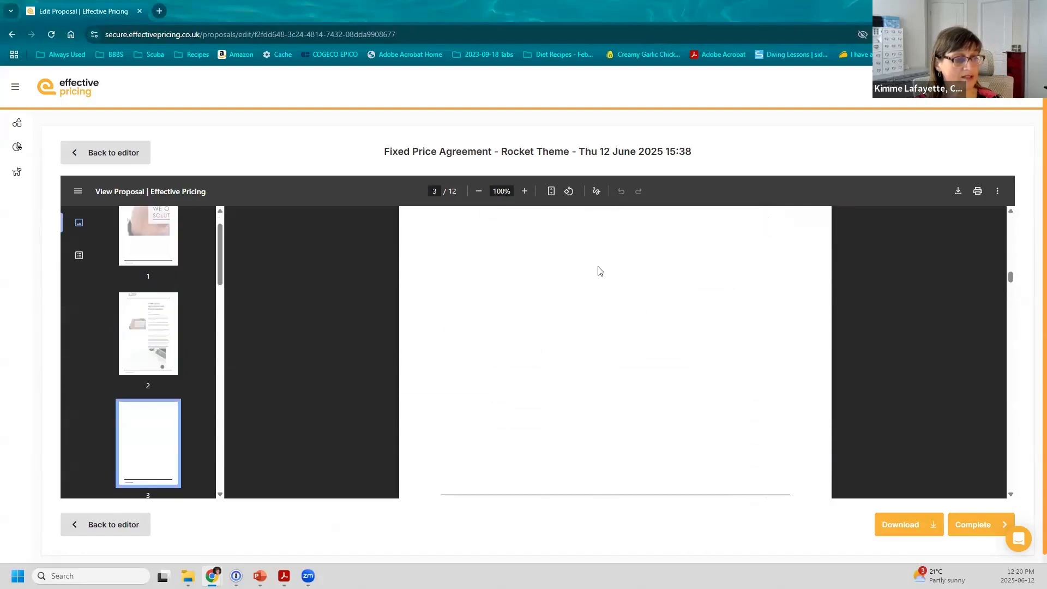
pyautogui.scroll(-5, 600, 299)
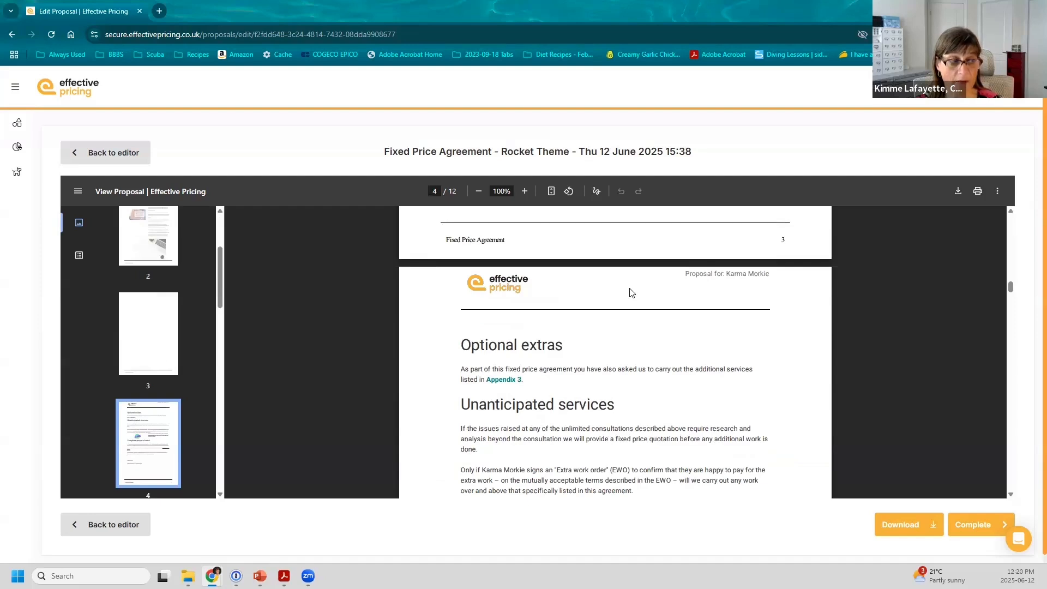
pyautogui.scroll(20, 630, 292)
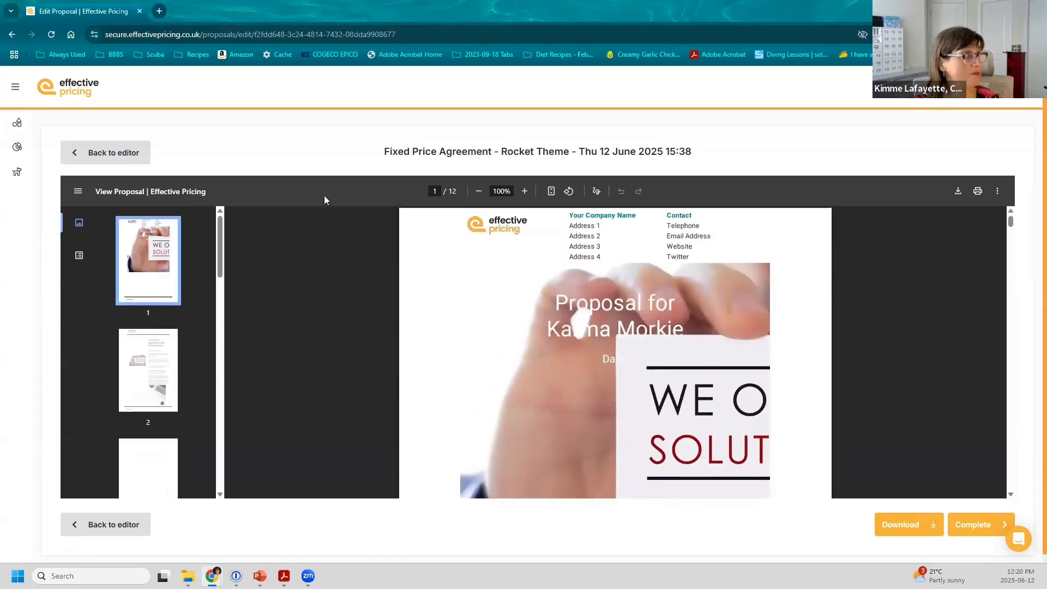
pyautogui.click(143, 155)
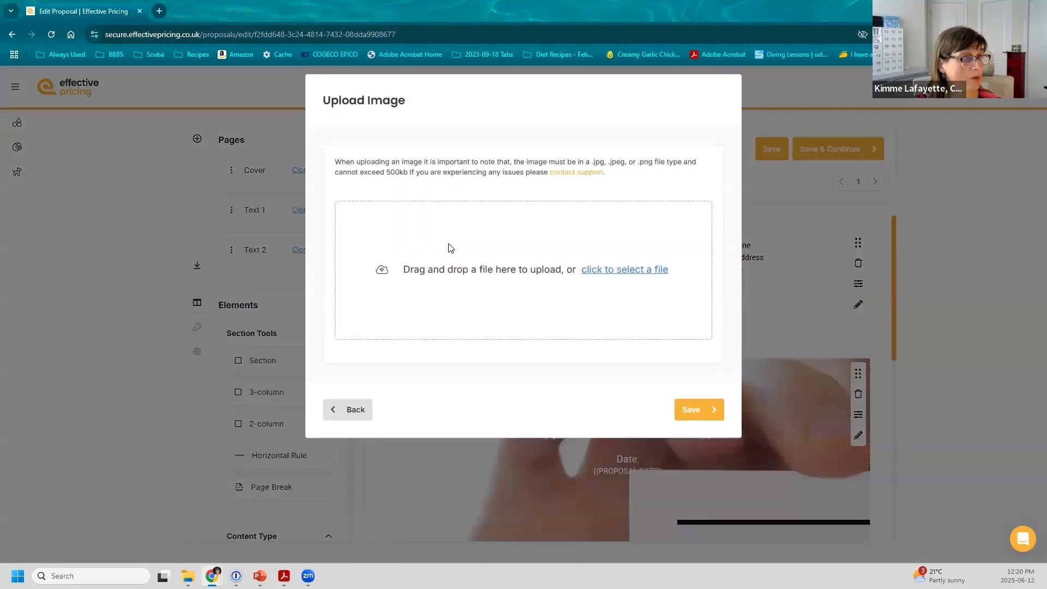
# Step: Open Header Settings through the logo column's Header & Footer Settings, after cancelling a logo upload
pyautogui.click(450, 248)
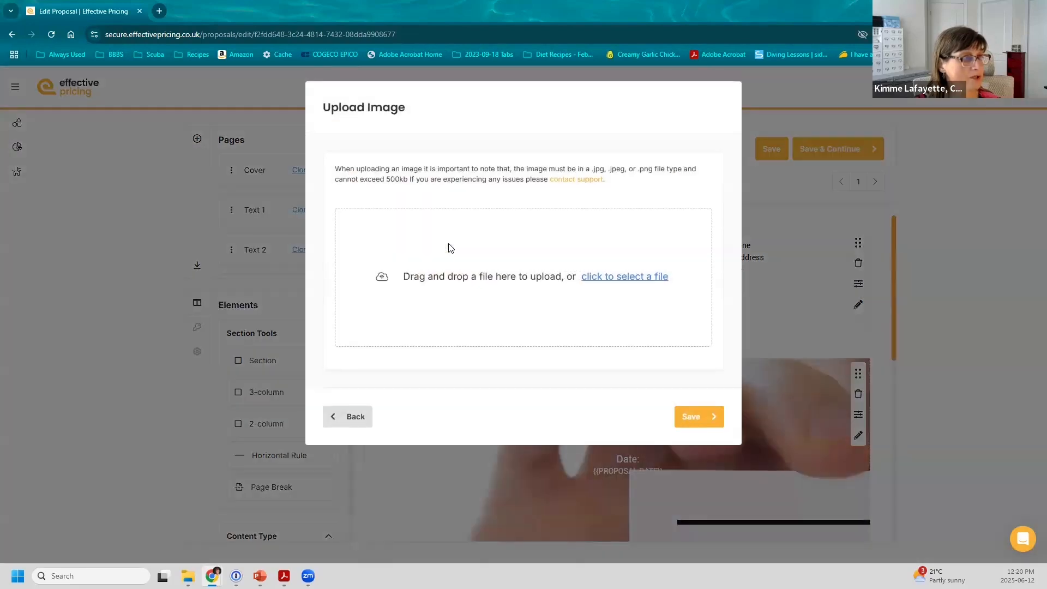
pyautogui.click(346, 416)
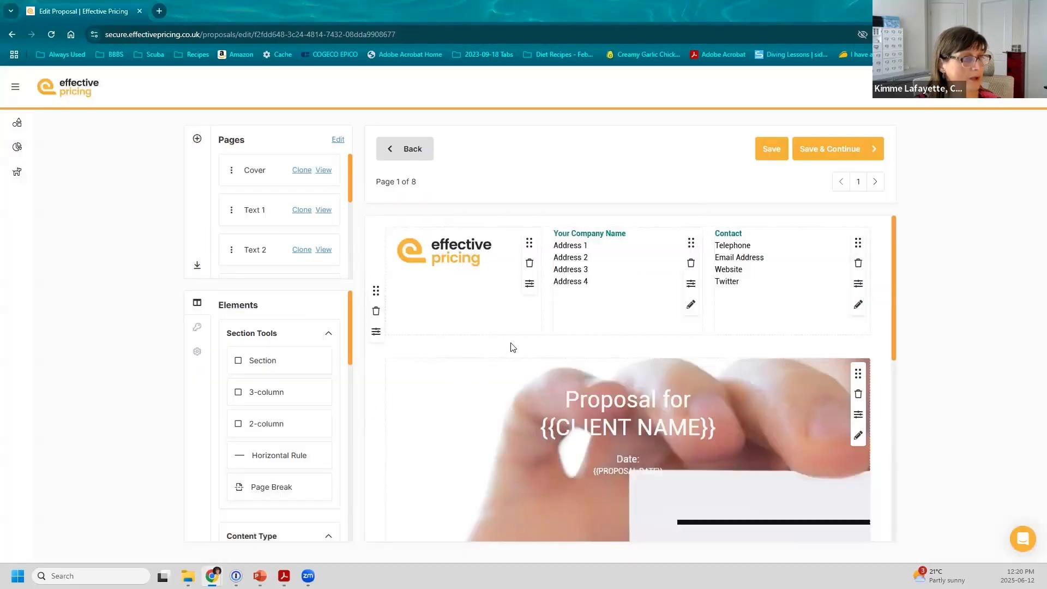
pyautogui.click(529, 285)
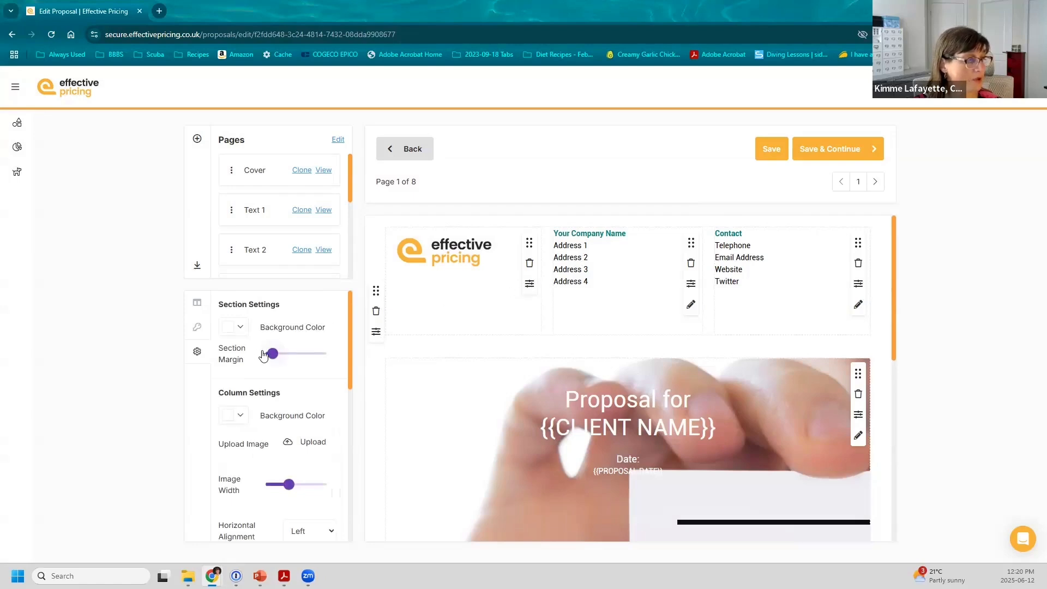
pyautogui.scroll(-4, 262, 355)
pyautogui.scroll(-3, 262, 355)
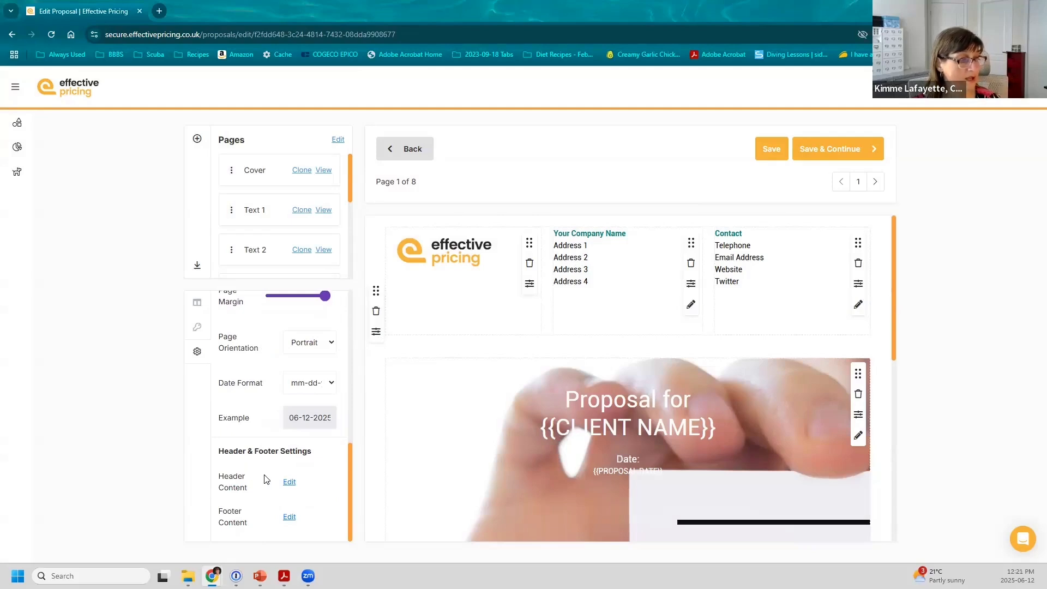
pyautogui.click(290, 483)
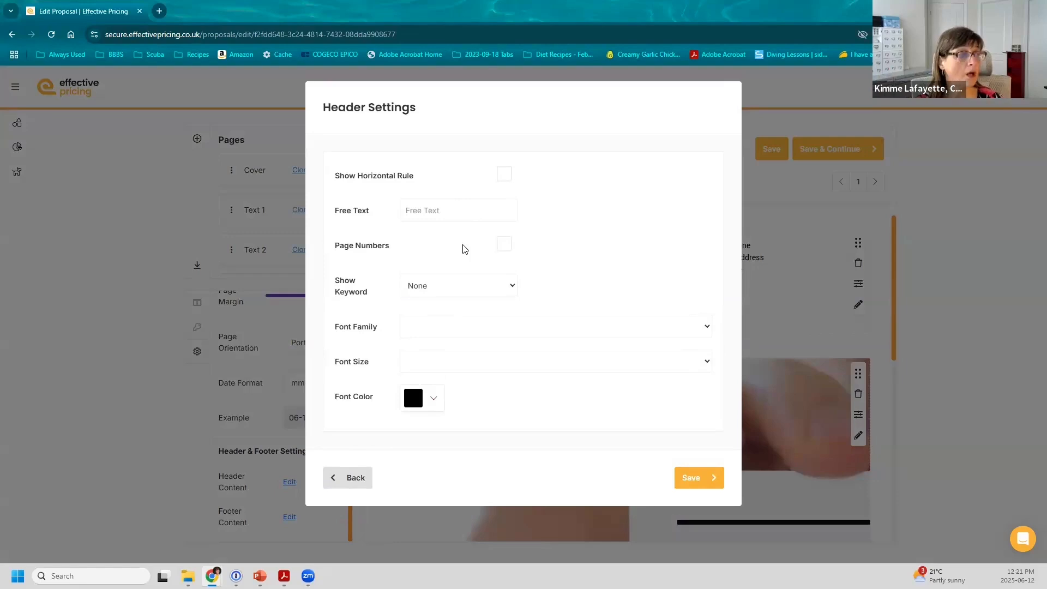
# Step: Inspect the header's Show Keyword, Font Family and Font Size lists, leaving all unset, and exit Header Settings
pyautogui.click(480, 289)
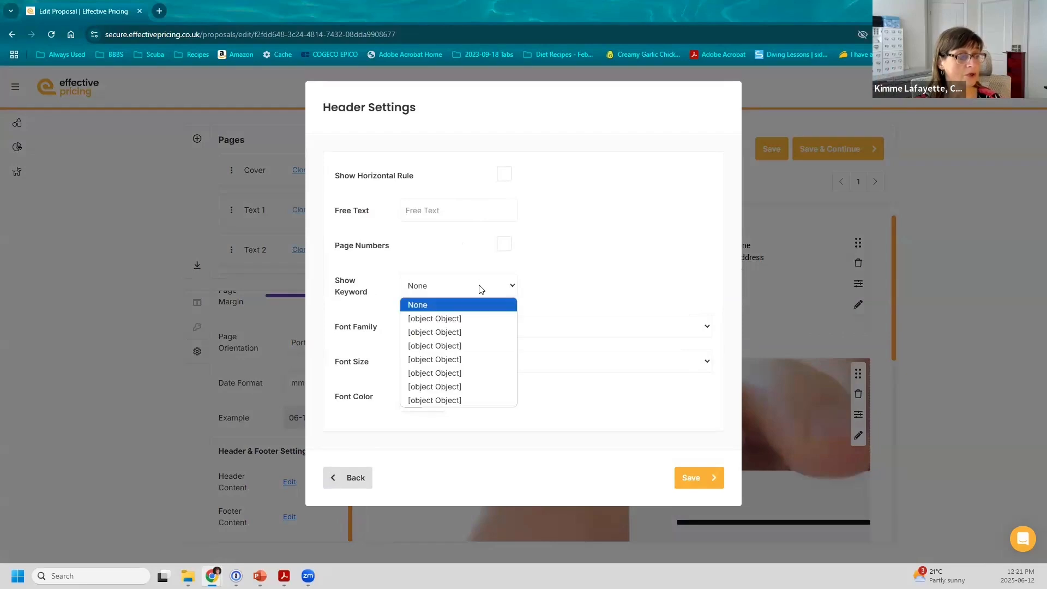
pyautogui.click(481, 289)
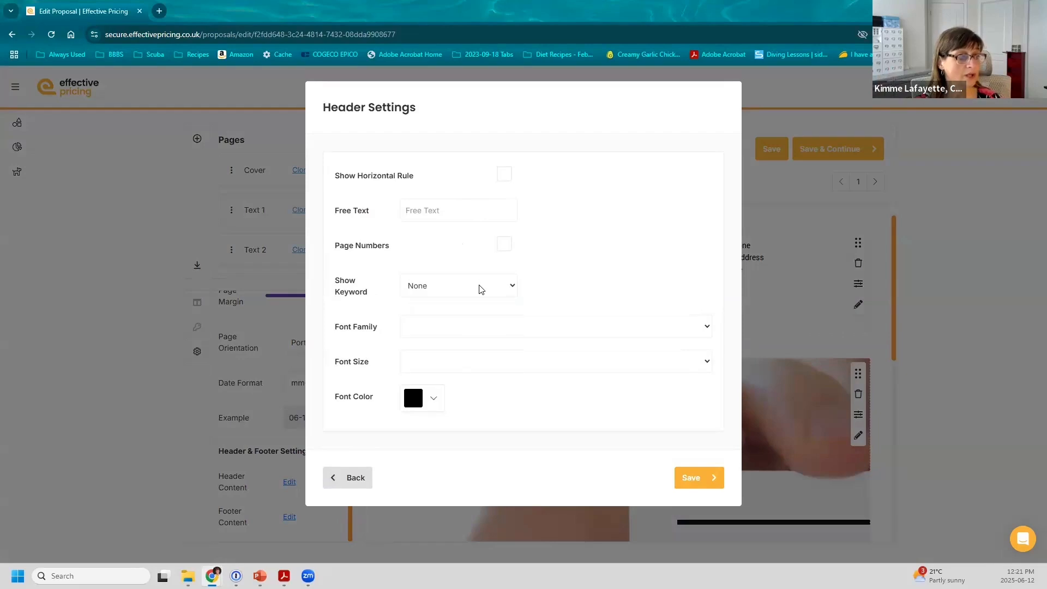
pyautogui.click(476, 327)
pyautogui.click(476, 328)
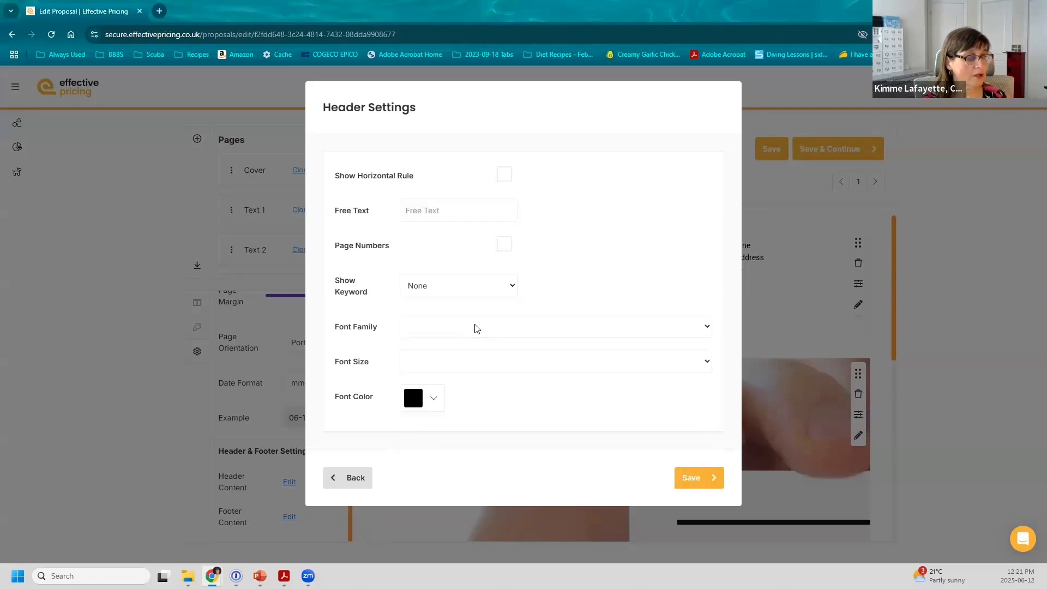
pyautogui.click(463, 361)
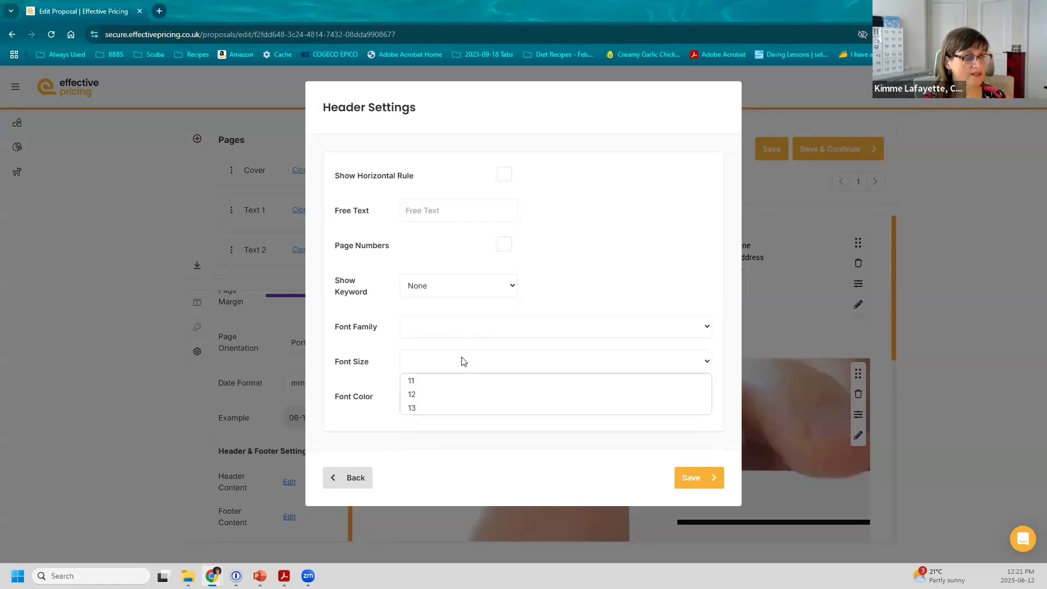
pyautogui.click(463, 361)
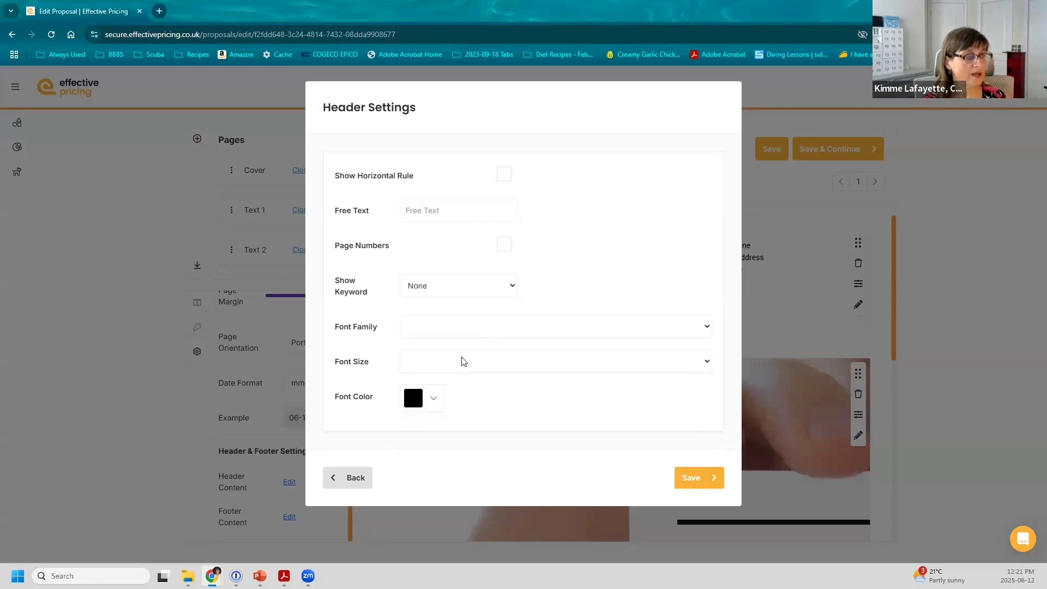
pyautogui.click(361, 481)
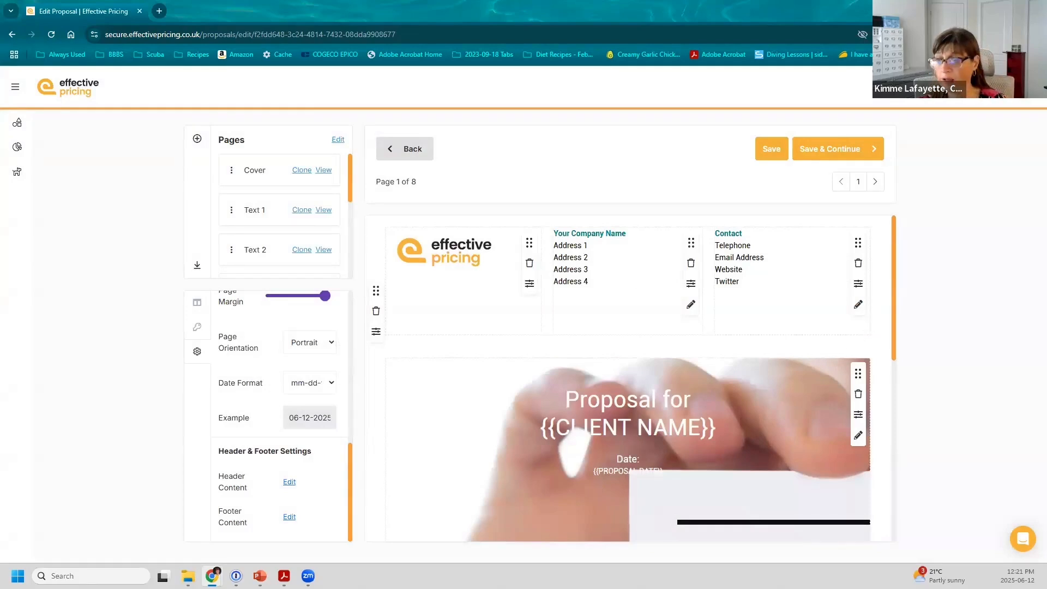
# Step: Switch over to the PowerPoint presentation with Alt+Tab
pyautogui.hotkey('alt', 'Tab')
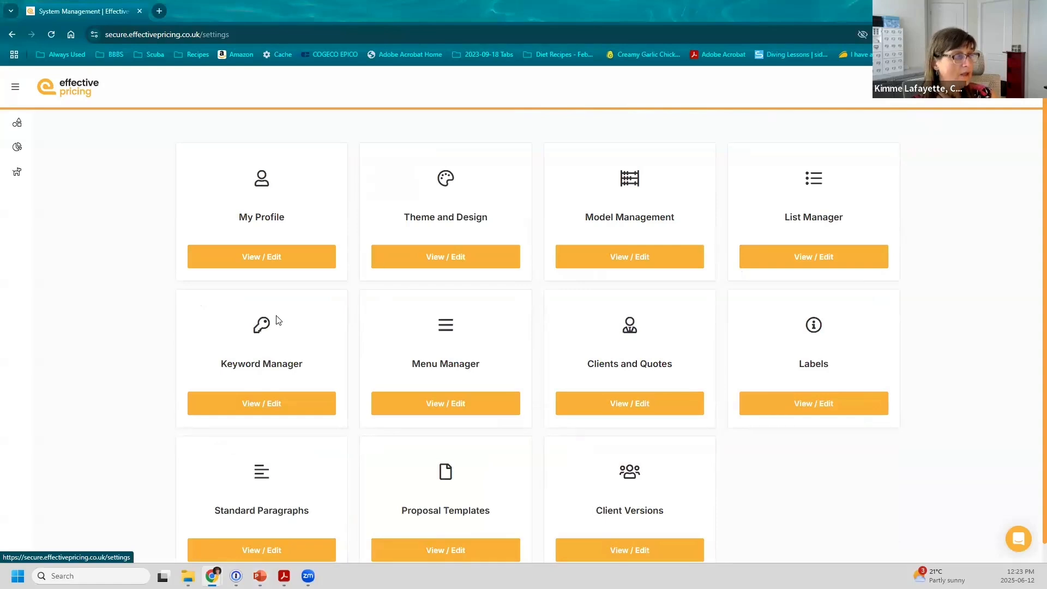
# Step: In Keyword Manager, add and save a keyword named First Name with type Client
pyautogui.click(272, 406)
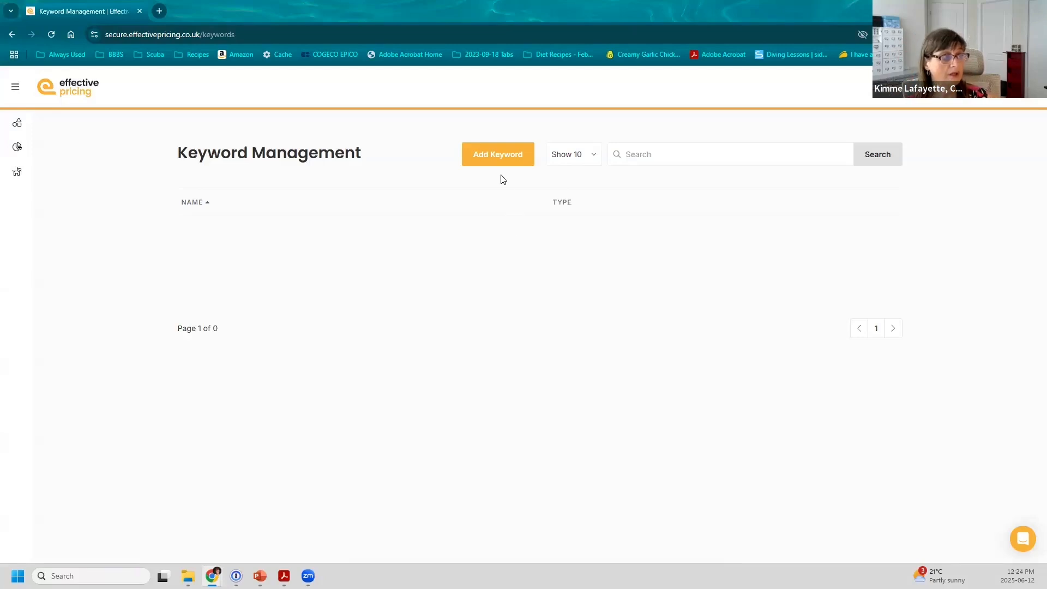
pyautogui.click(498, 158)
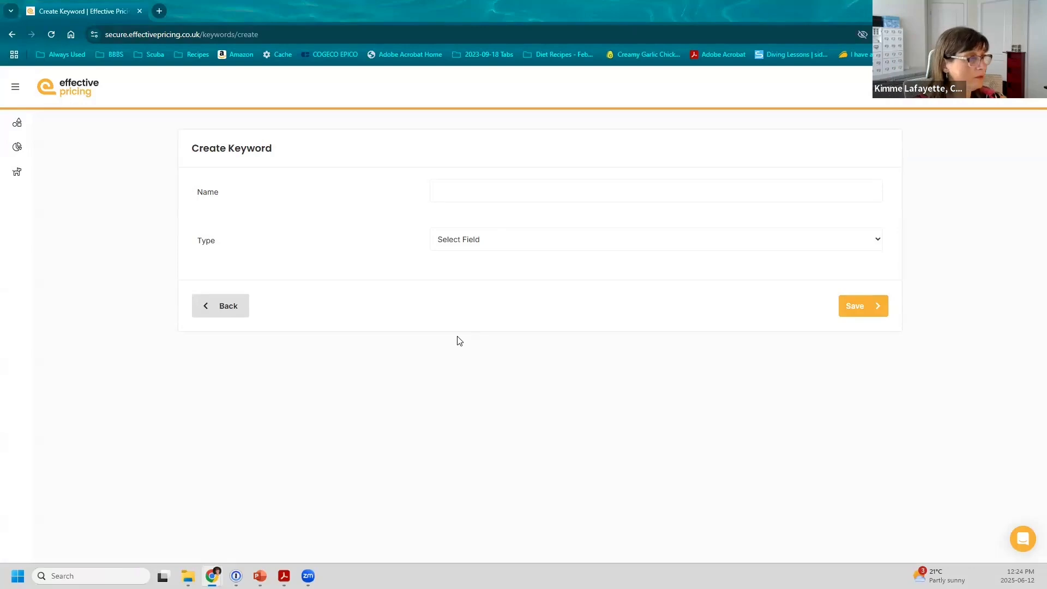
pyautogui.write('First Name')
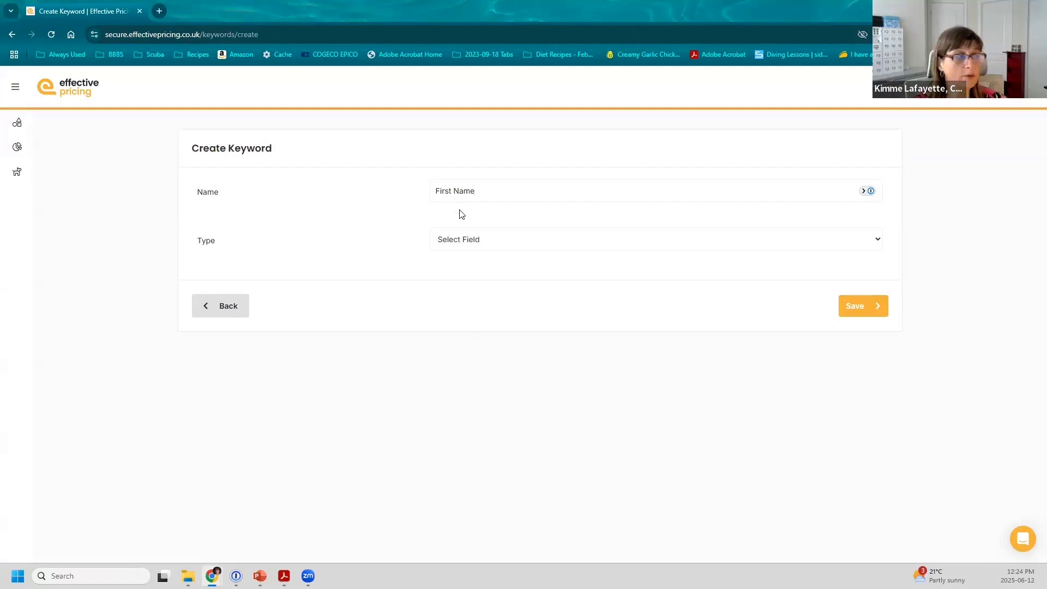
pyautogui.click(463, 242)
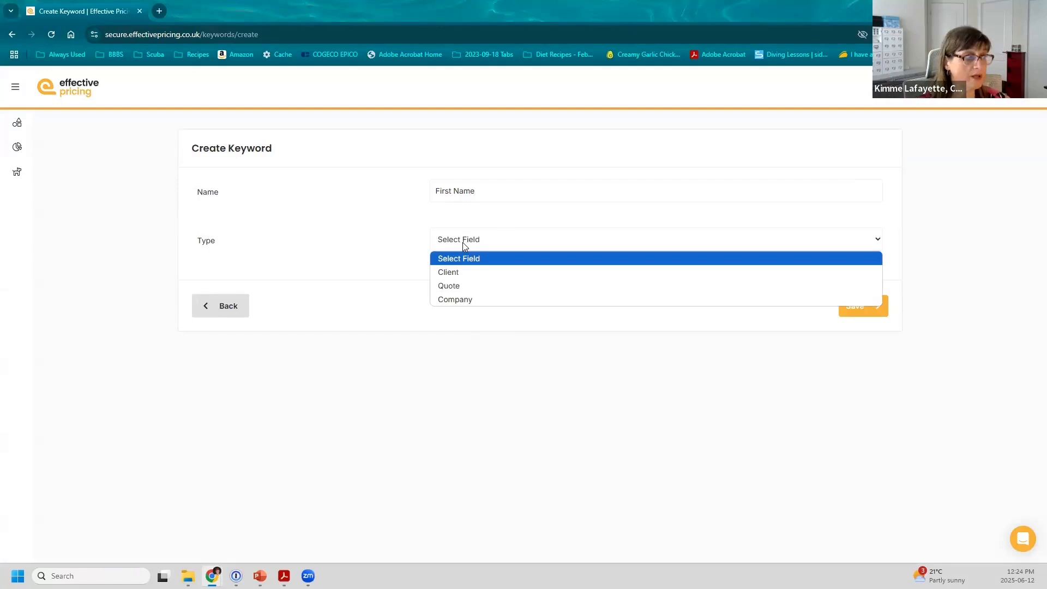
pyautogui.click(461, 270)
pyautogui.click(854, 305)
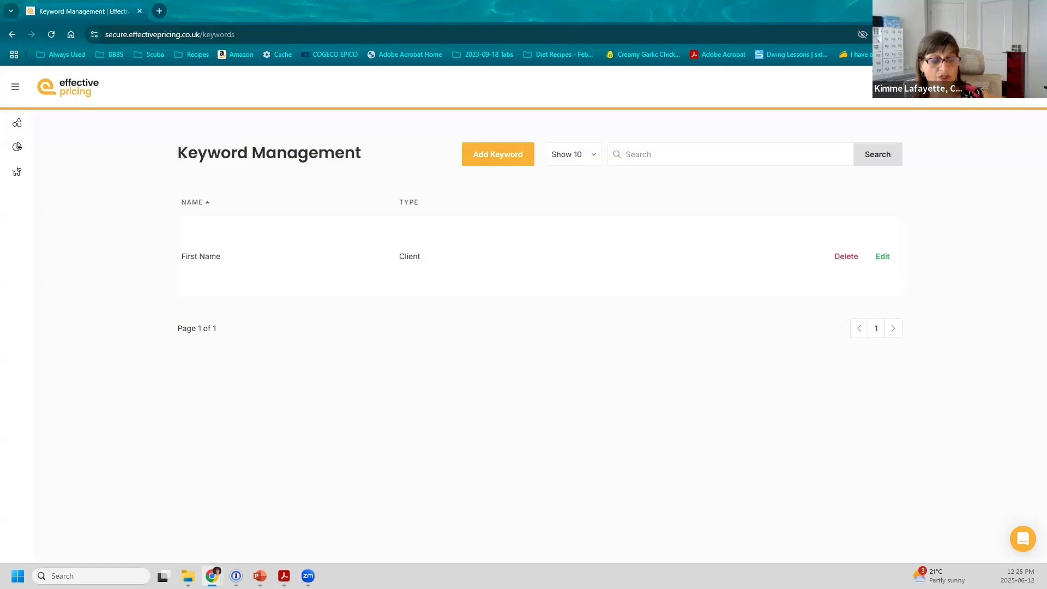
# Step: Look at the empty Keywords section in My Profile, then reopen the Keyword Manager list
pyautogui.click(890, 87)
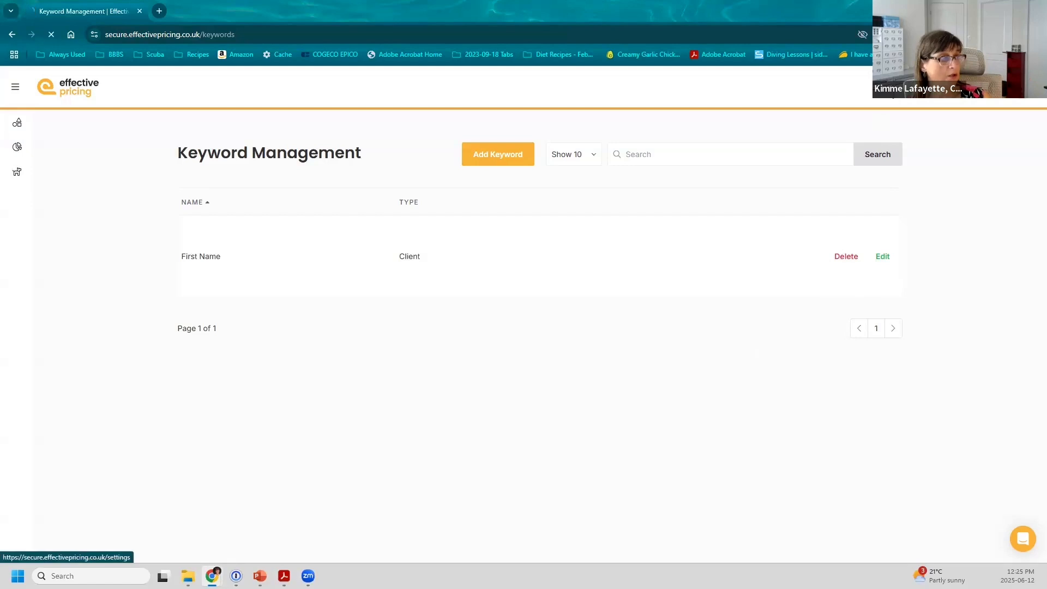
pyautogui.click(256, 254)
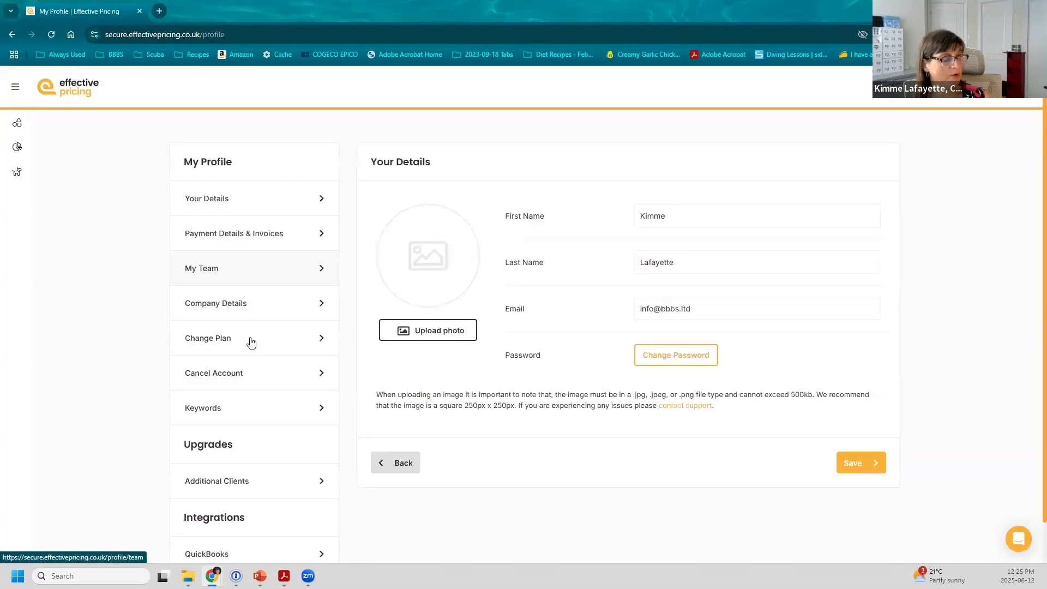
pyautogui.click(224, 408)
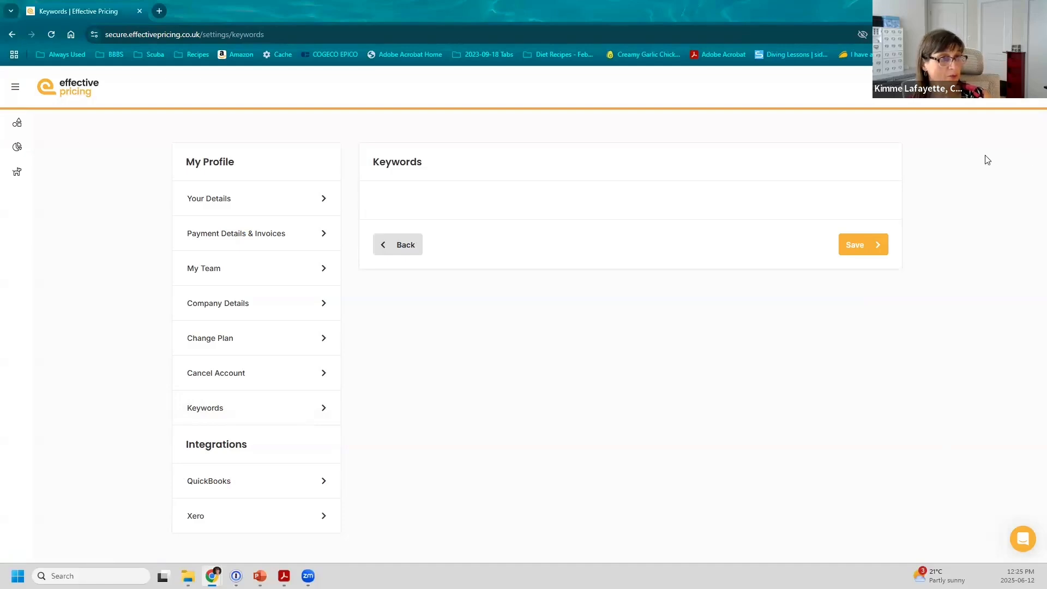
pyautogui.click(397, 245)
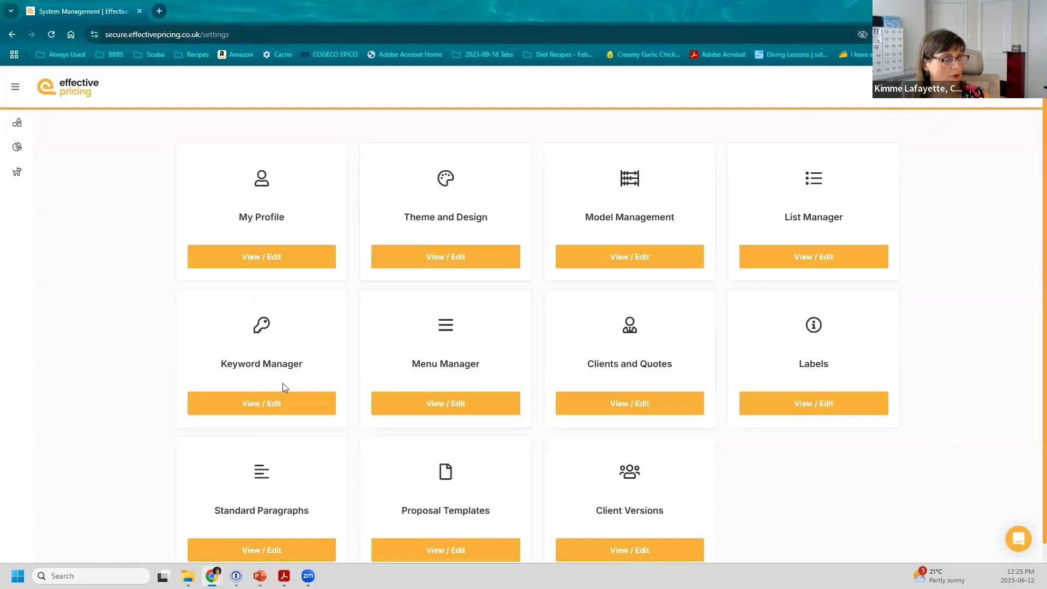
pyautogui.click(279, 398)
# Step: Create and save a Company-type keyword named Company website
pyautogui.click(492, 155)
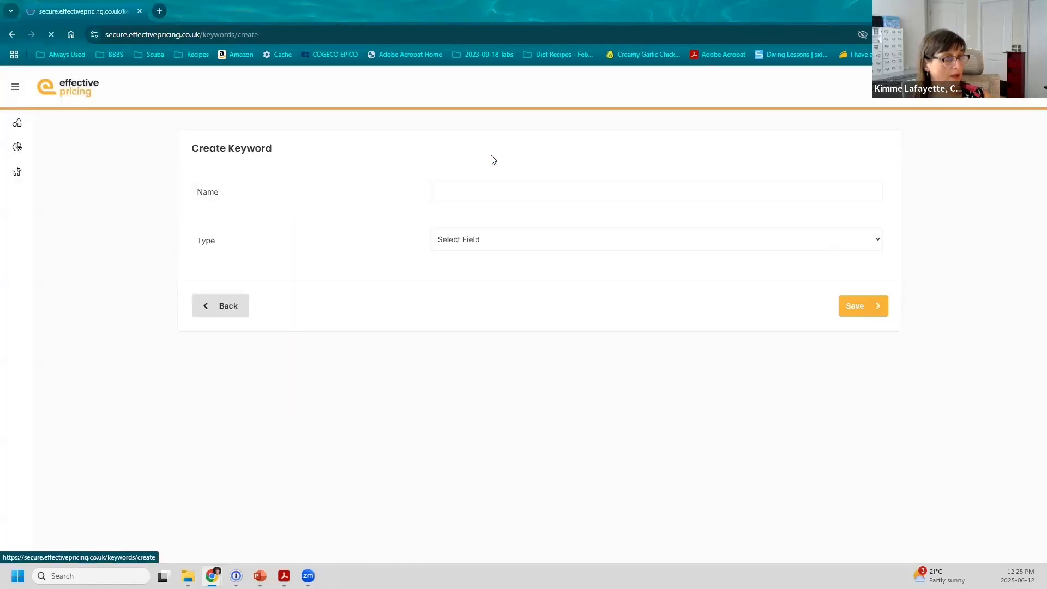
pyautogui.click(484, 185)
pyautogui.write('Company website')
pyautogui.click(480, 239)
pyautogui.click(482, 298)
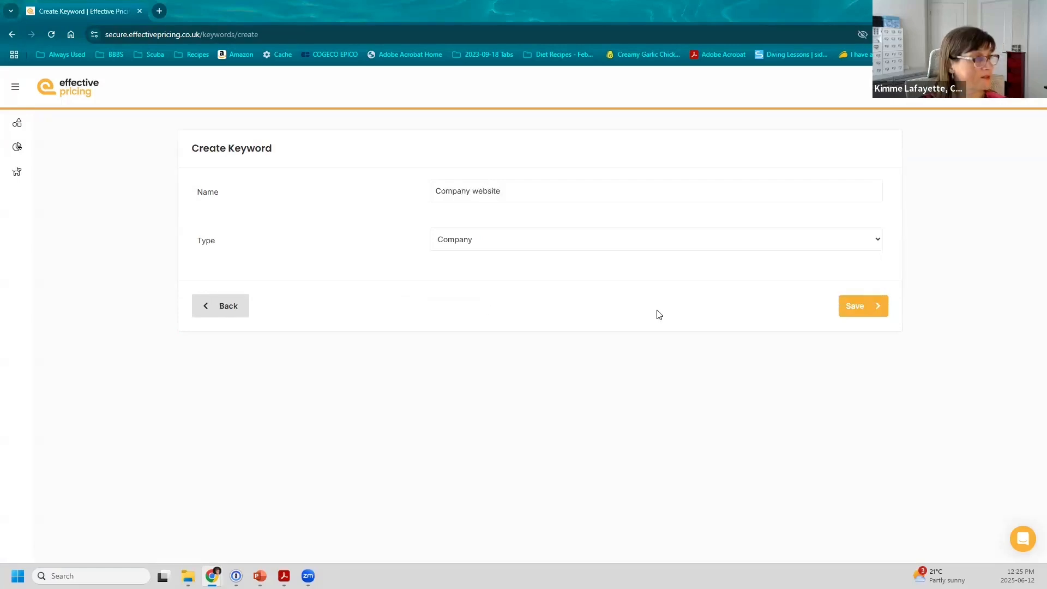
pyautogui.click(858, 306)
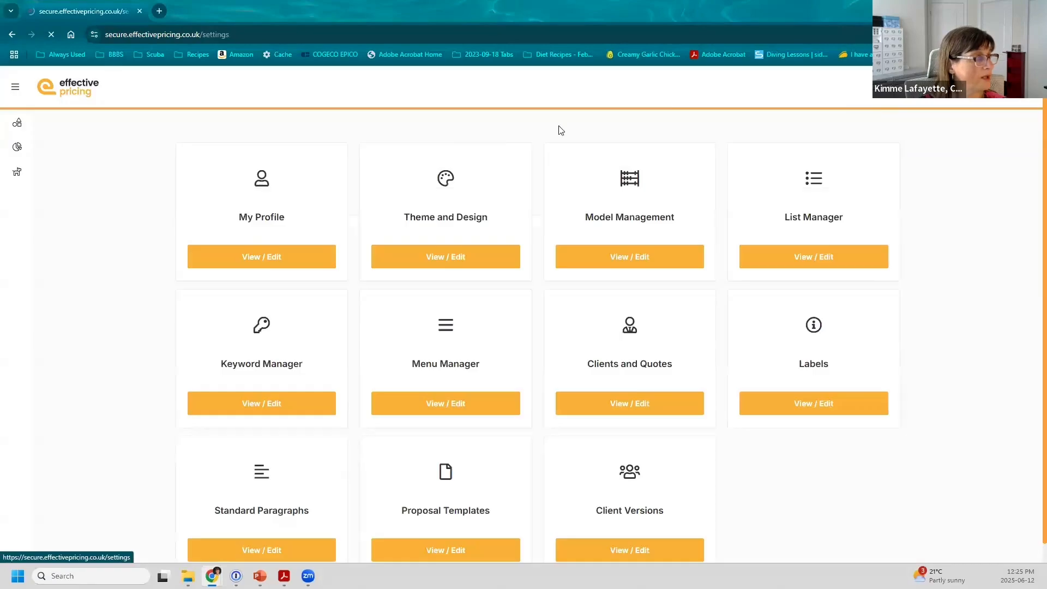
pyautogui.click(271, 256)
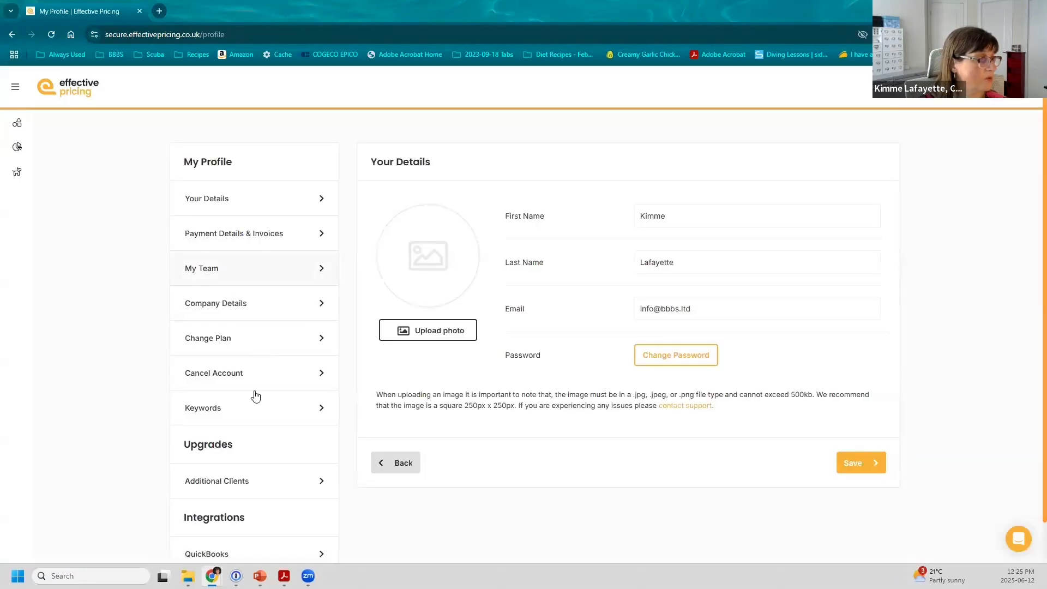
pyautogui.click(253, 407)
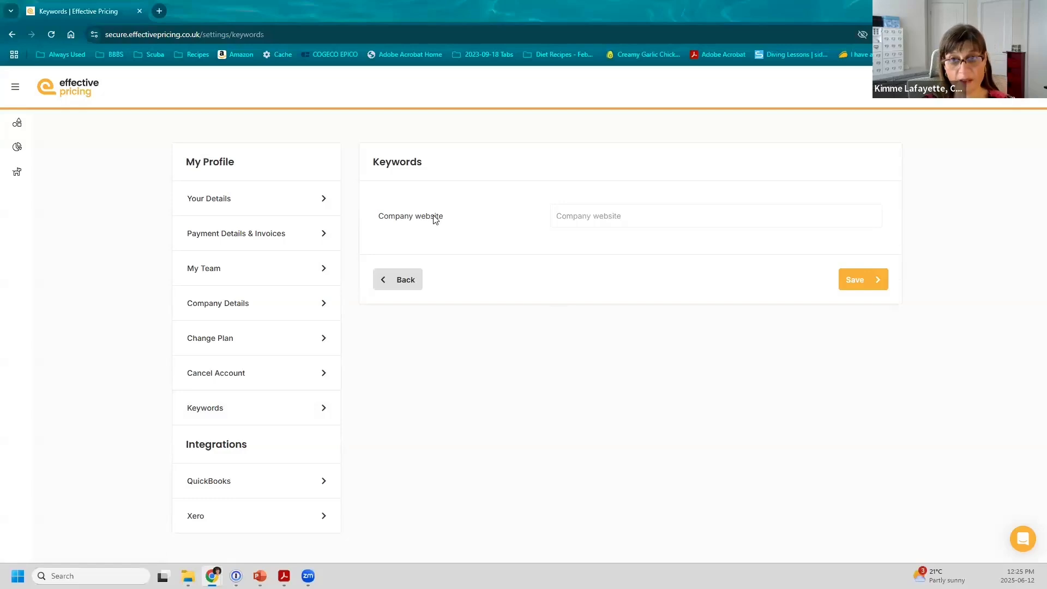
pyautogui.write('www.bb')
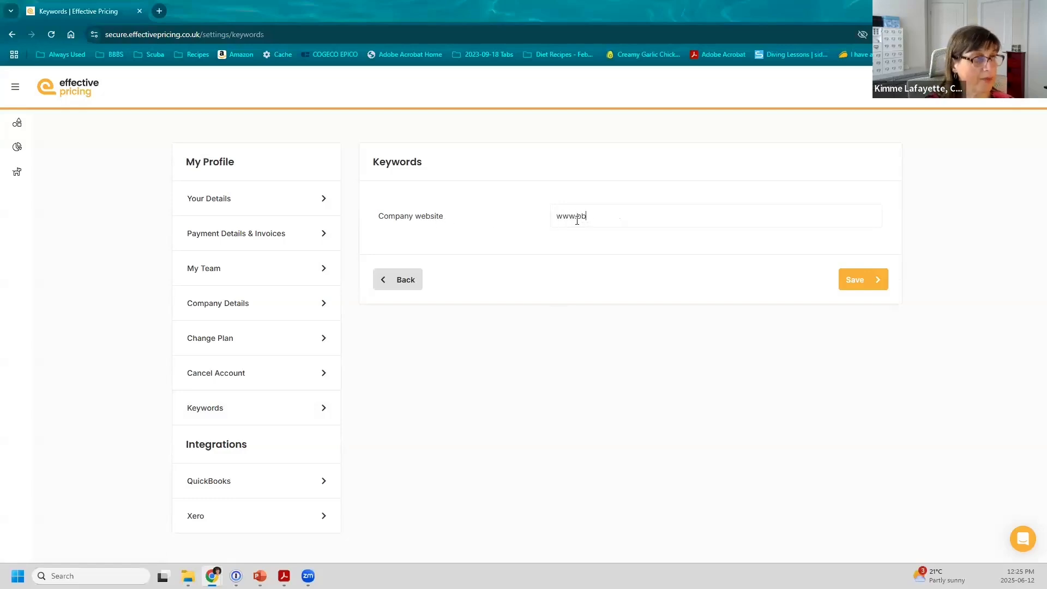
pyautogui.write('bs.ltd')
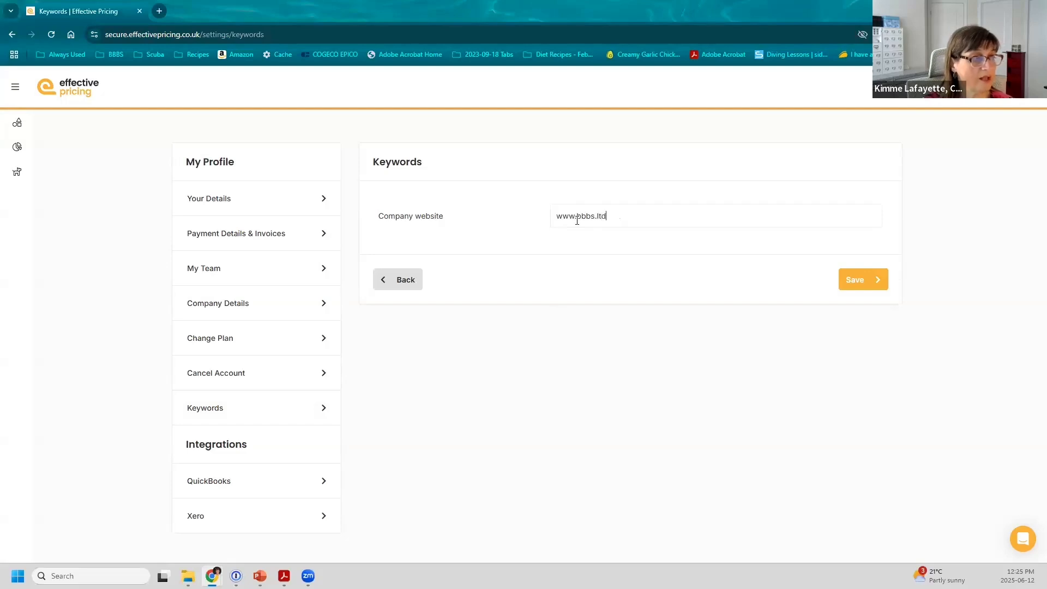
pyautogui.press('Tab')
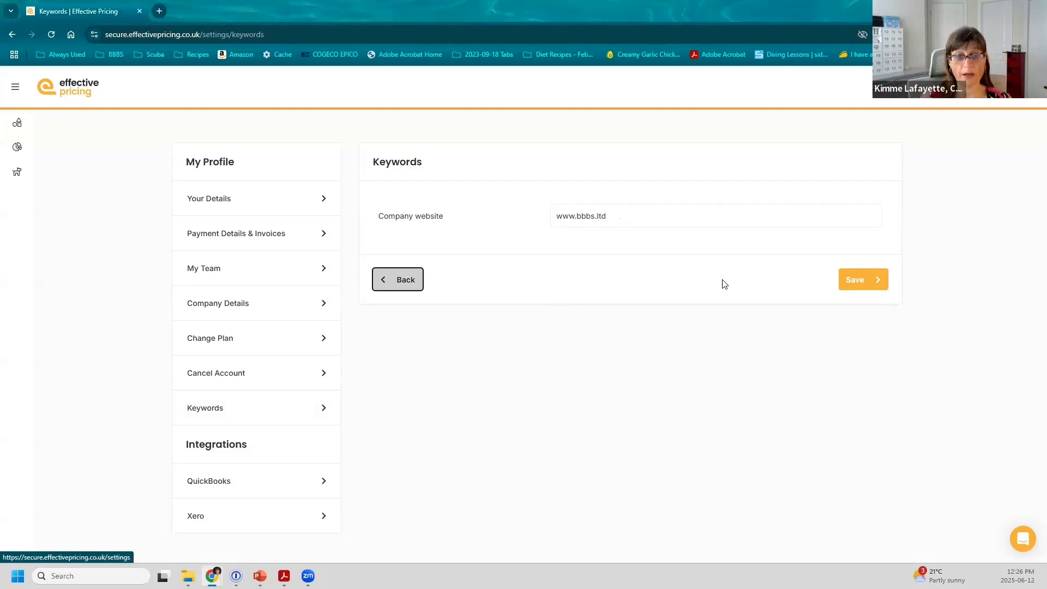
pyautogui.click(863, 279)
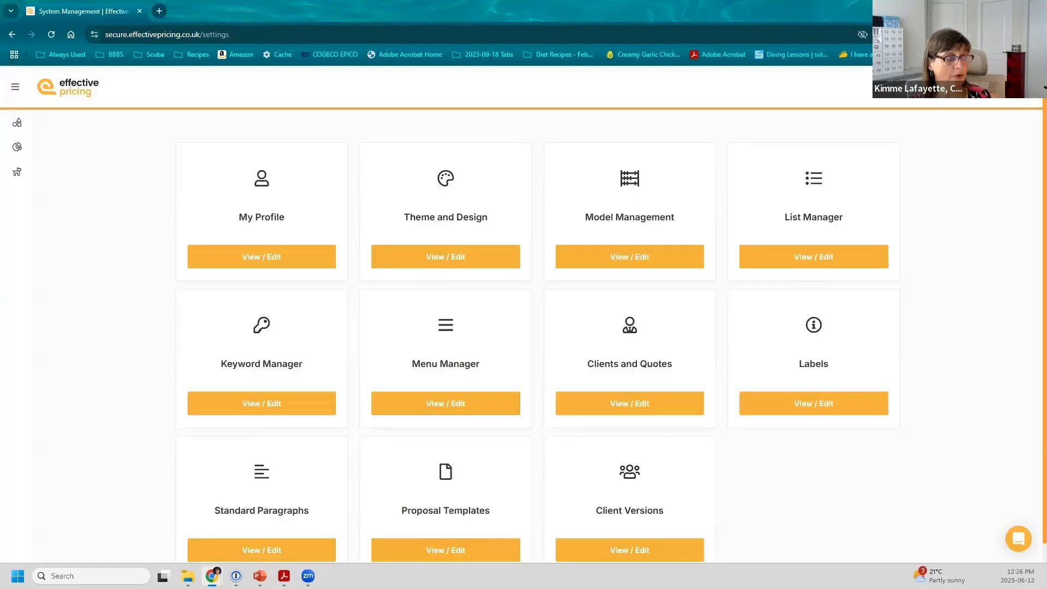
pyautogui.click(636, 404)
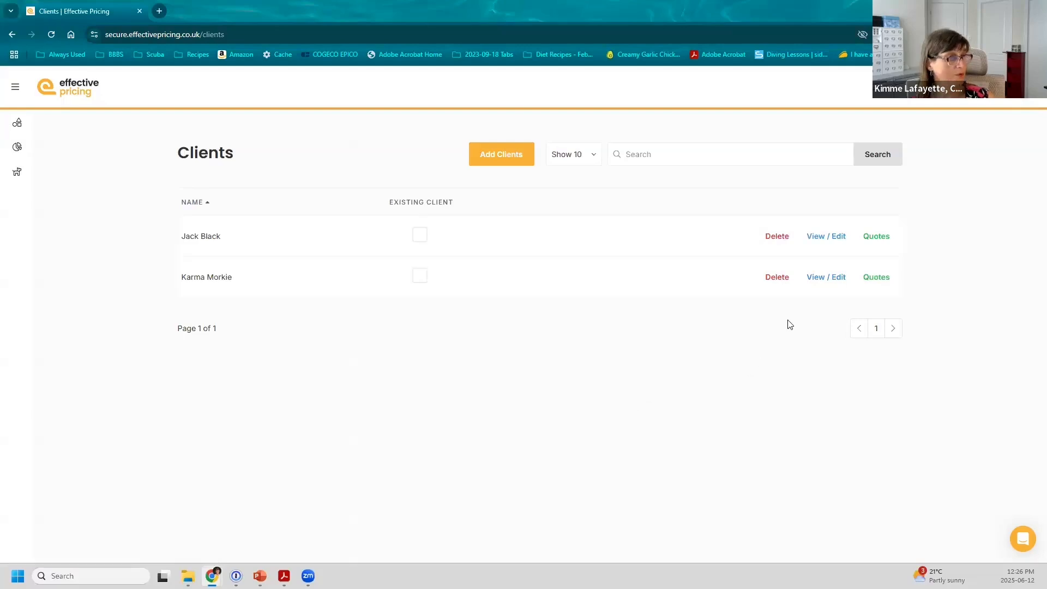
pyautogui.click(826, 240)
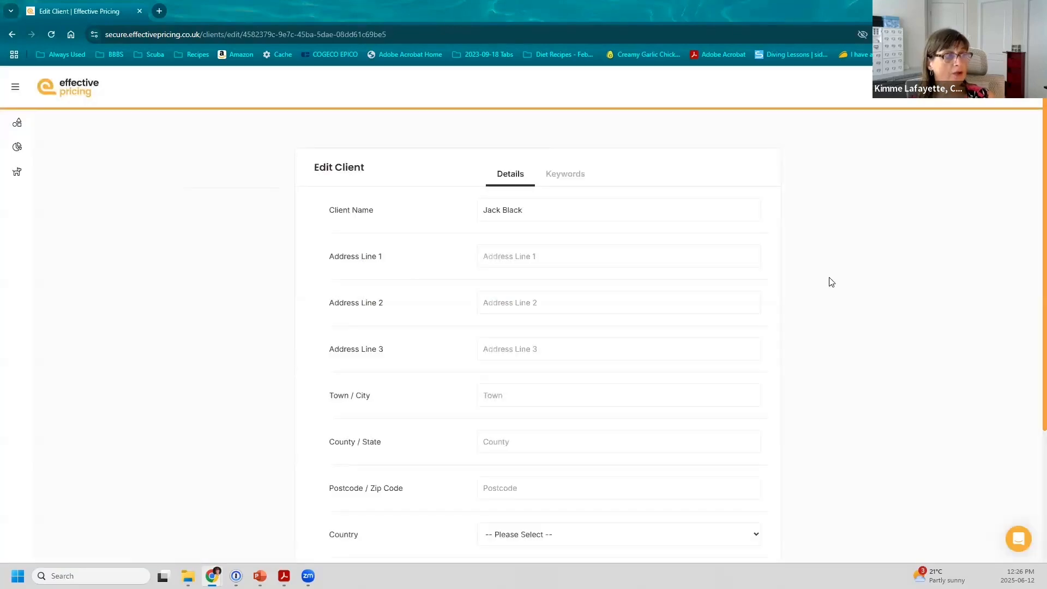
pyautogui.click(567, 174)
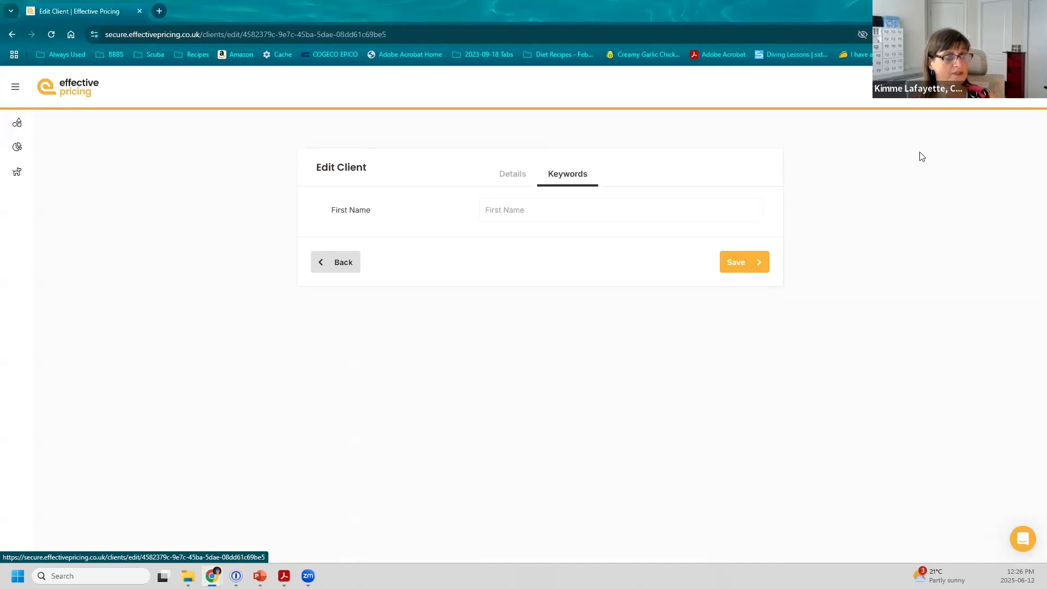
pyautogui.click(949, 88)
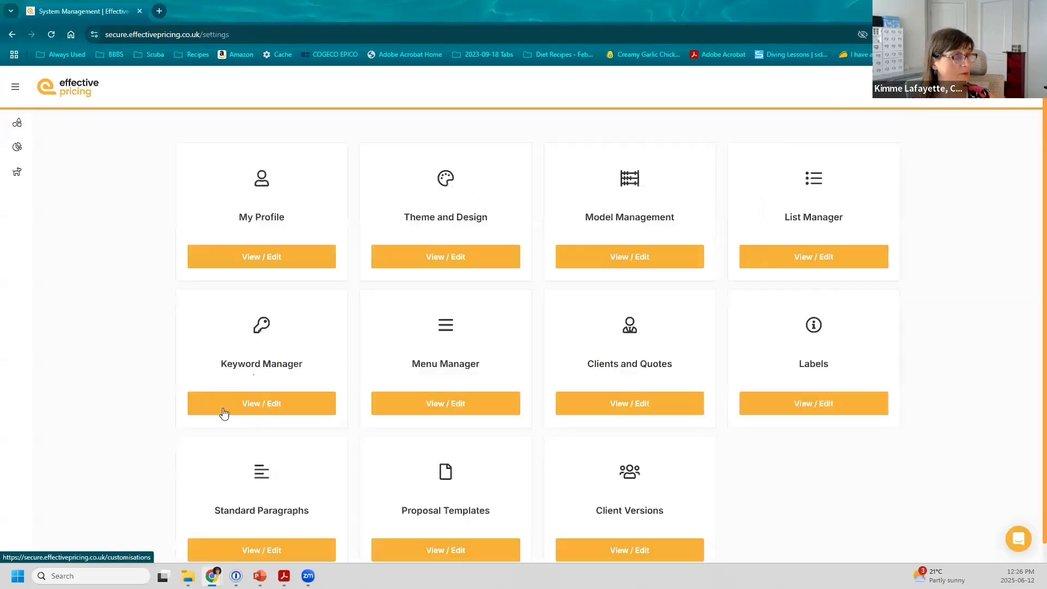
# Step: Start a new keyword in Keyword Manager named 'Client Goal'
pyautogui.click(247, 401)
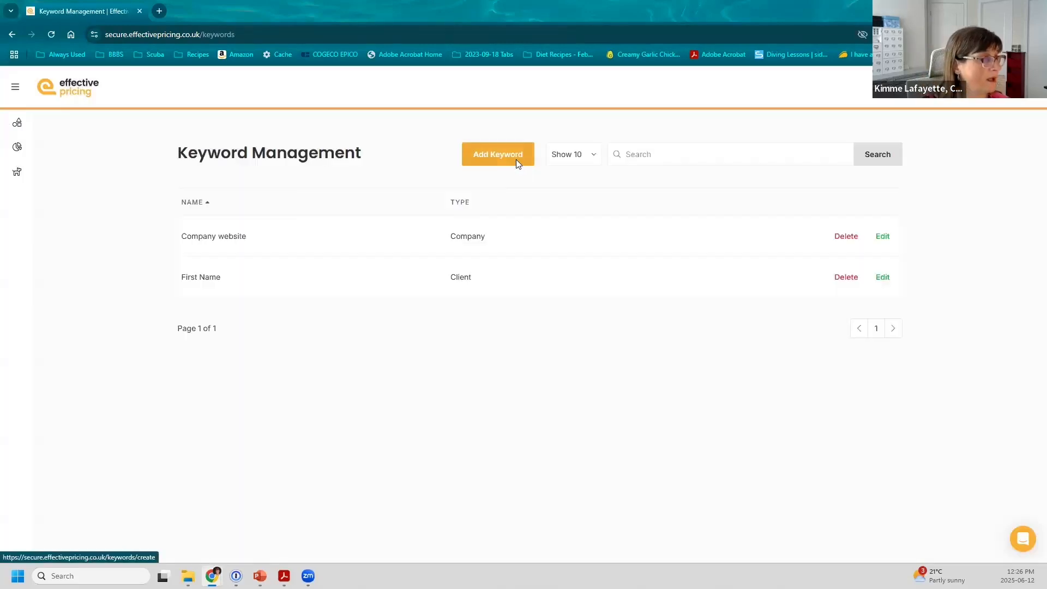
pyautogui.click(516, 160)
pyautogui.click(485, 195)
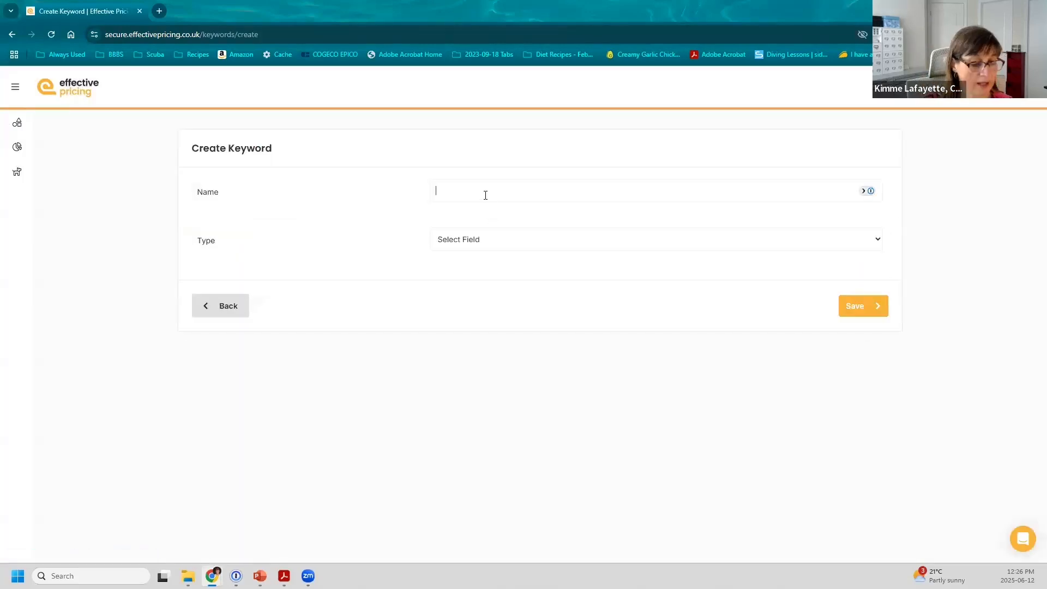
pyautogui.write('Client GOal')
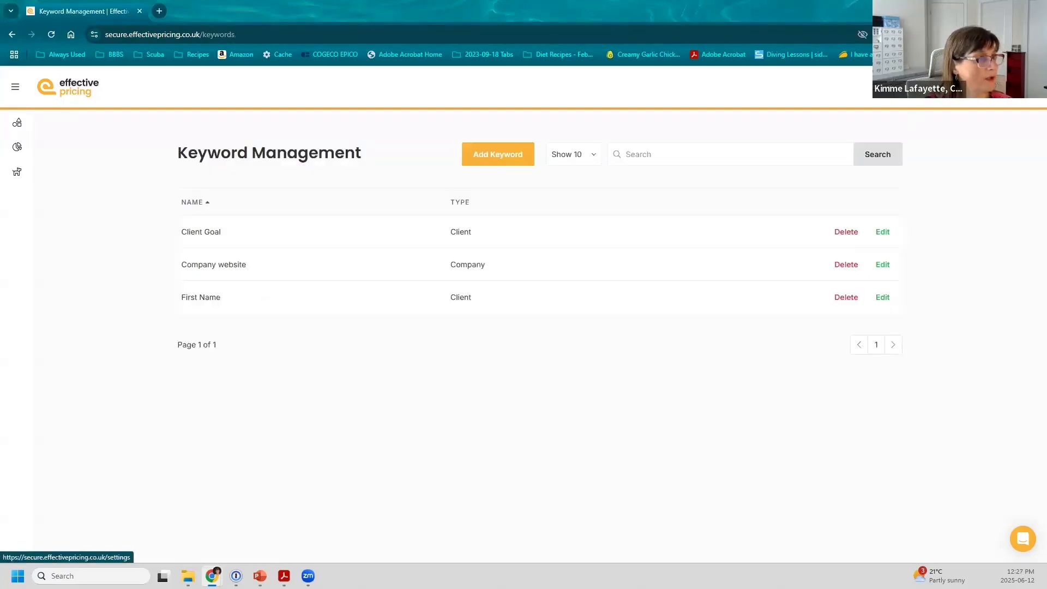
# Step: Confirm the Client Goal field appears on a client's details, then edit the Rocket Theme proposal
pyautogui.click(911, 87)
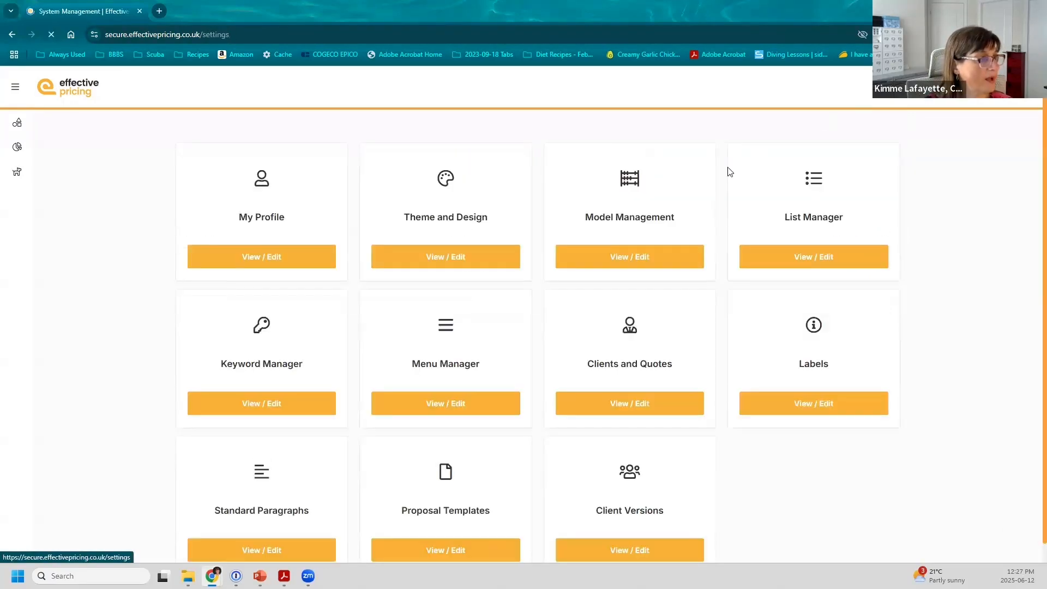
pyautogui.click(627, 409)
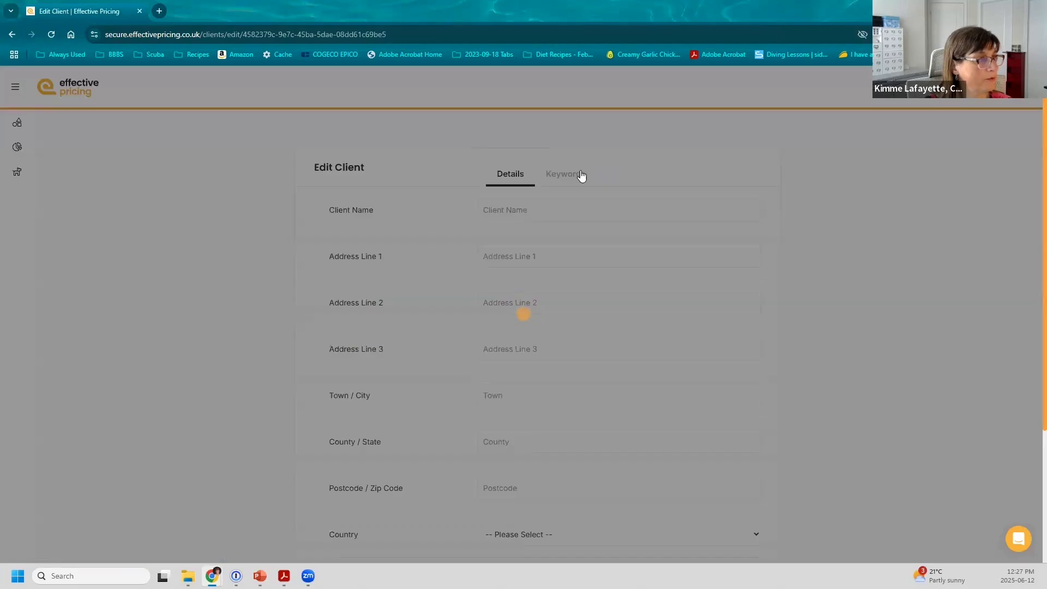
pyautogui.click(577, 175)
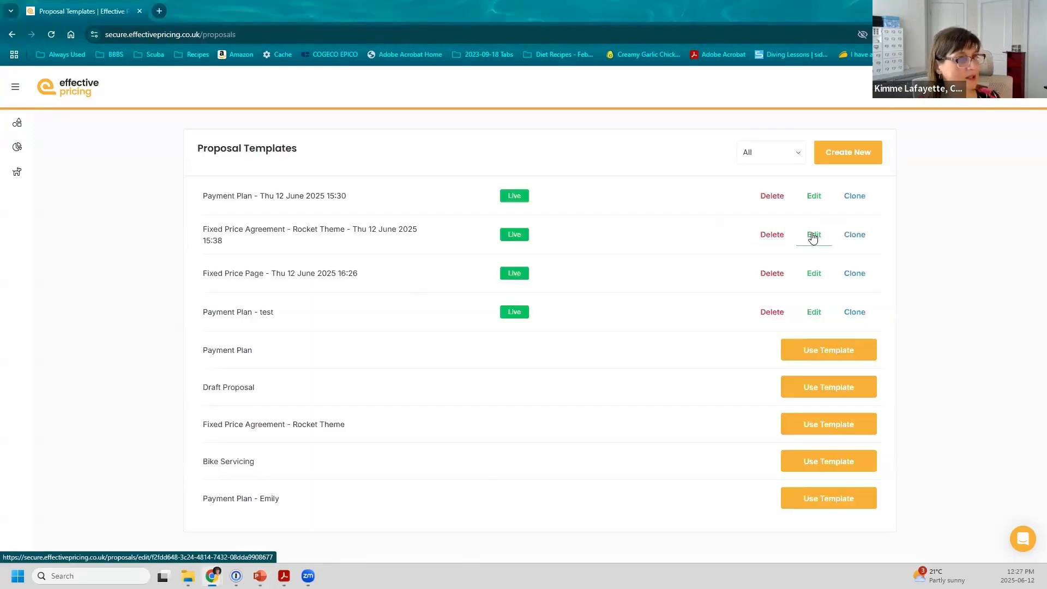
pyautogui.click(813, 236)
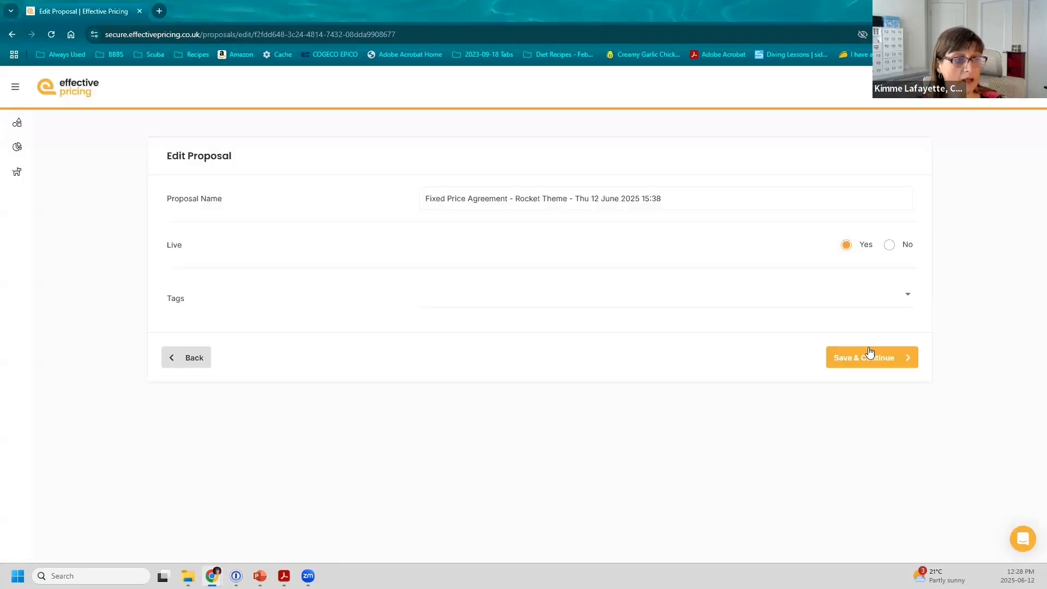
# Step: Continue to the proposal's page editor and open the cover heading block for editing
pyautogui.click(869, 355)
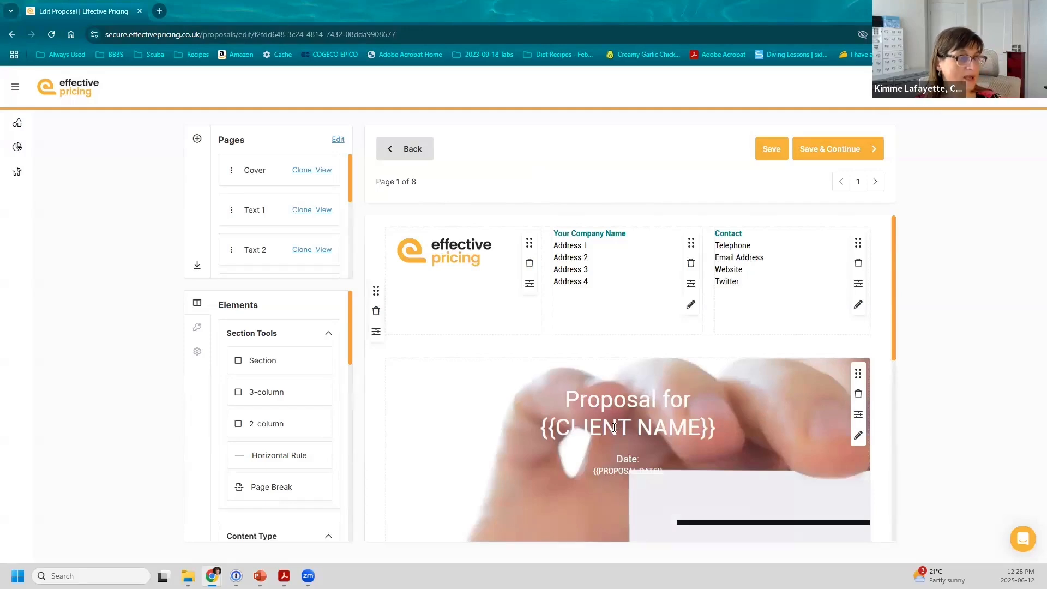
pyautogui.scroll(-1, 276, 389)
pyautogui.scroll(-6, 275, 389)
pyautogui.scroll(-4, 275, 390)
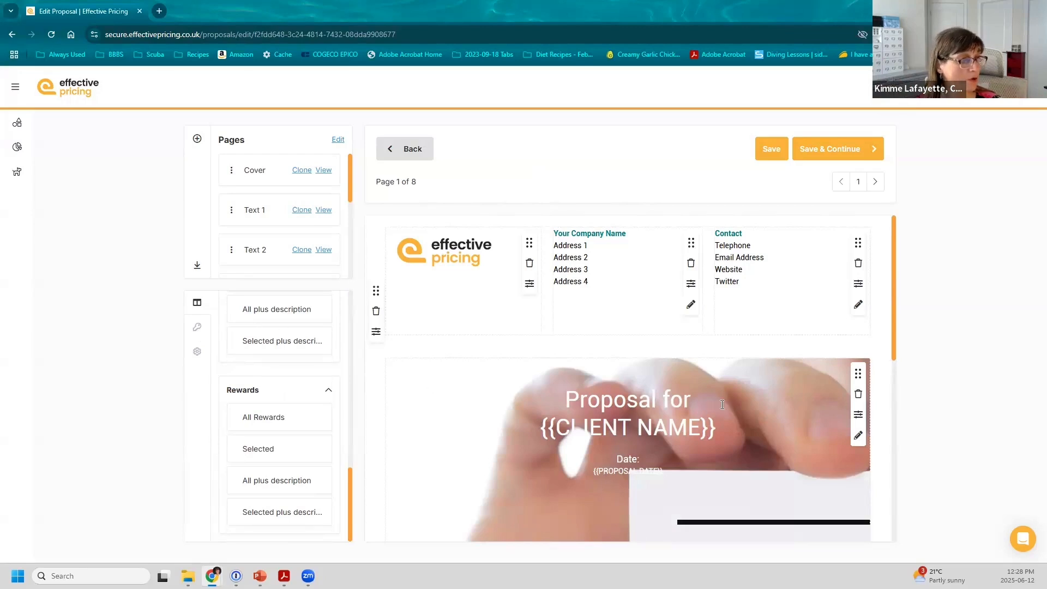
pyautogui.scroll(-1, 693, 396)
pyautogui.click(857, 381)
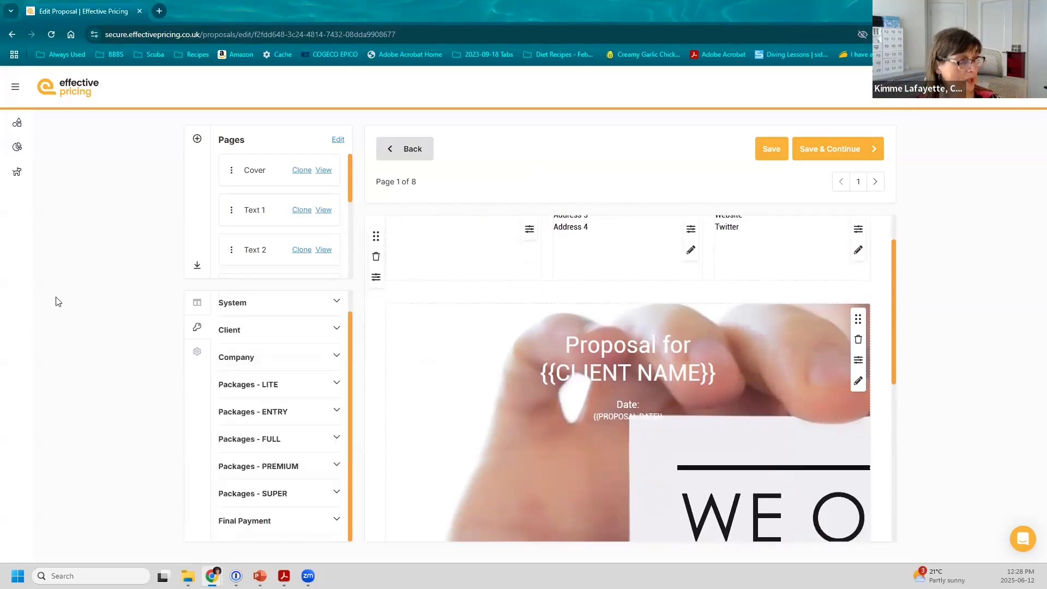
# Step: Insert {{Client Goal}} from the Client keywords above the 'Proposal for' heading and select that line
pyautogui.click(197, 303)
pyautogui.click(198, 329)
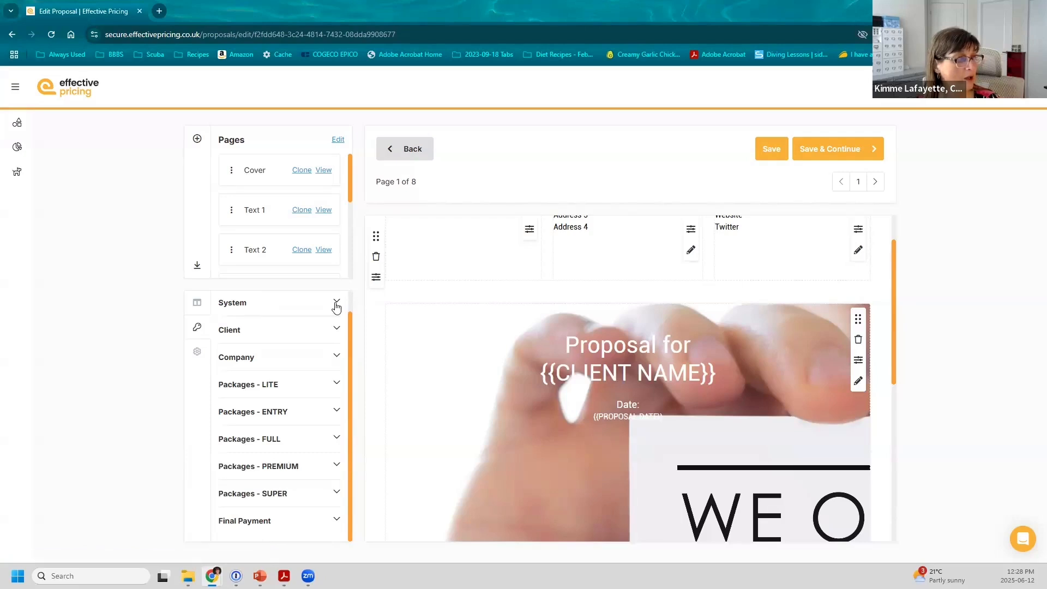
pyautogui.click(337, 304)
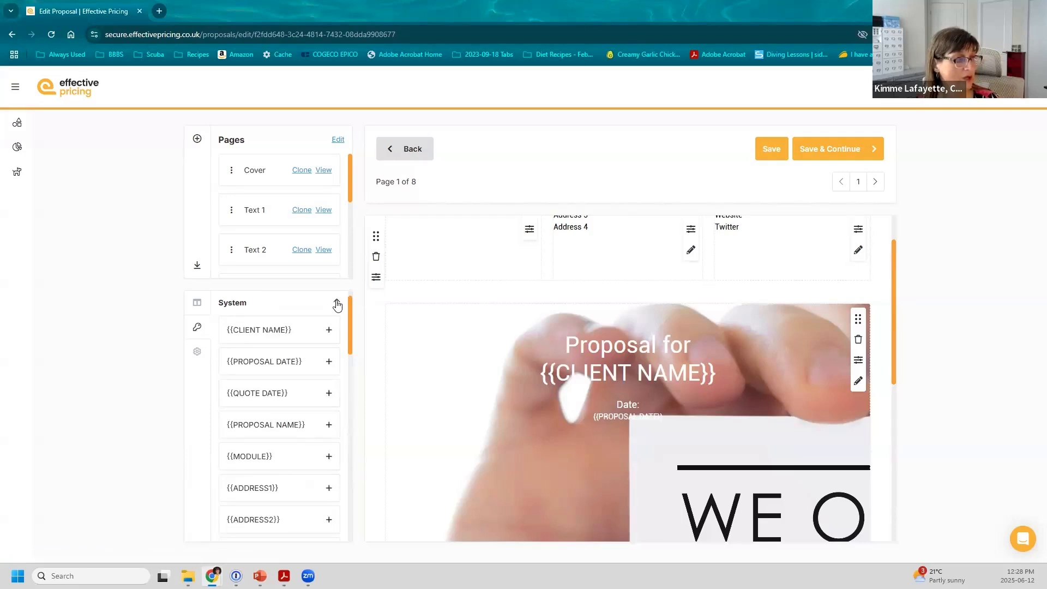
pyautogui.click(337, 304)
pyautogui.click(335, 329)
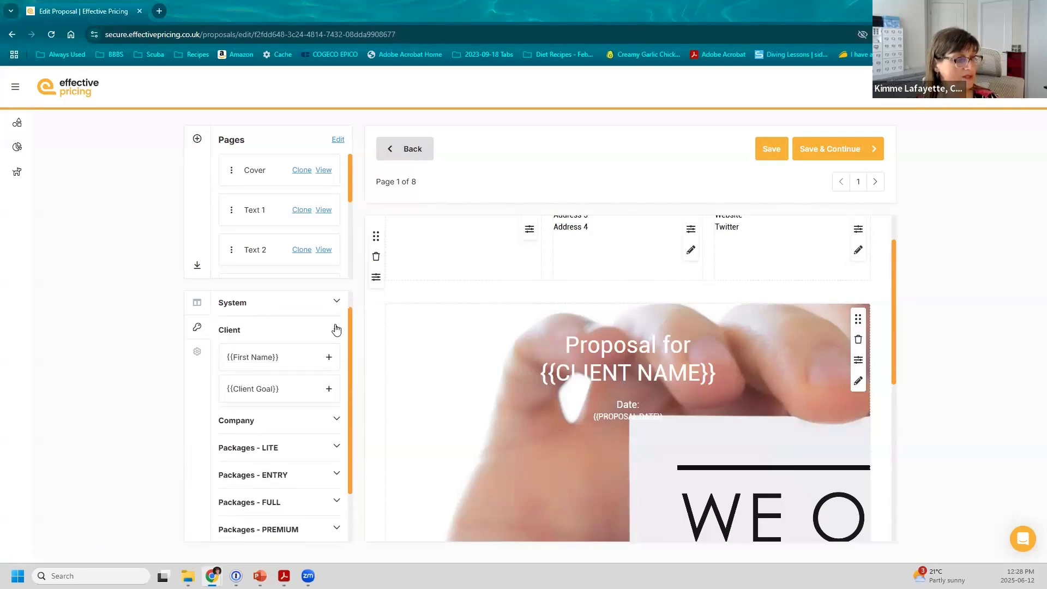
pyautogui.click(329, 391)
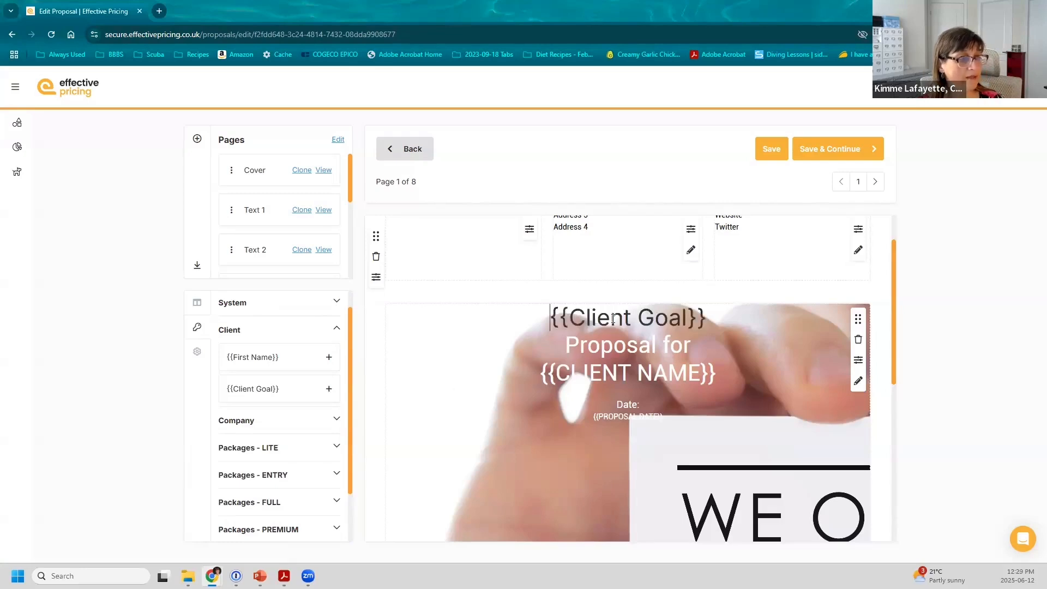
pyautogui.moveTo(612, 319); pyautogui.dragTo(588, 369)
pyautogui.click(569, 316)
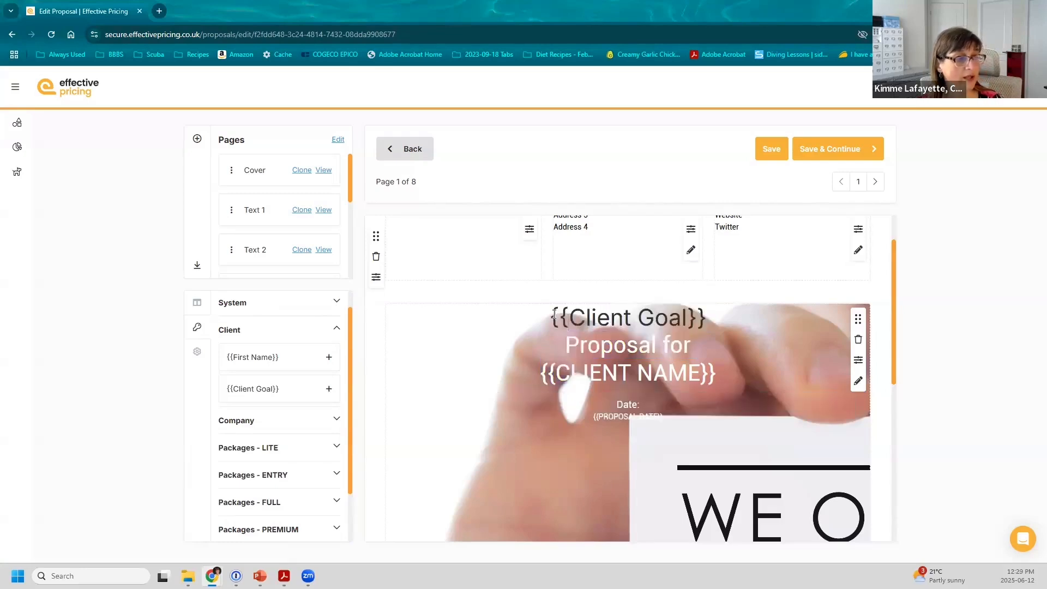
pyautogui.moveTo(549, 318); pyautogui.dragTo(707, 318)
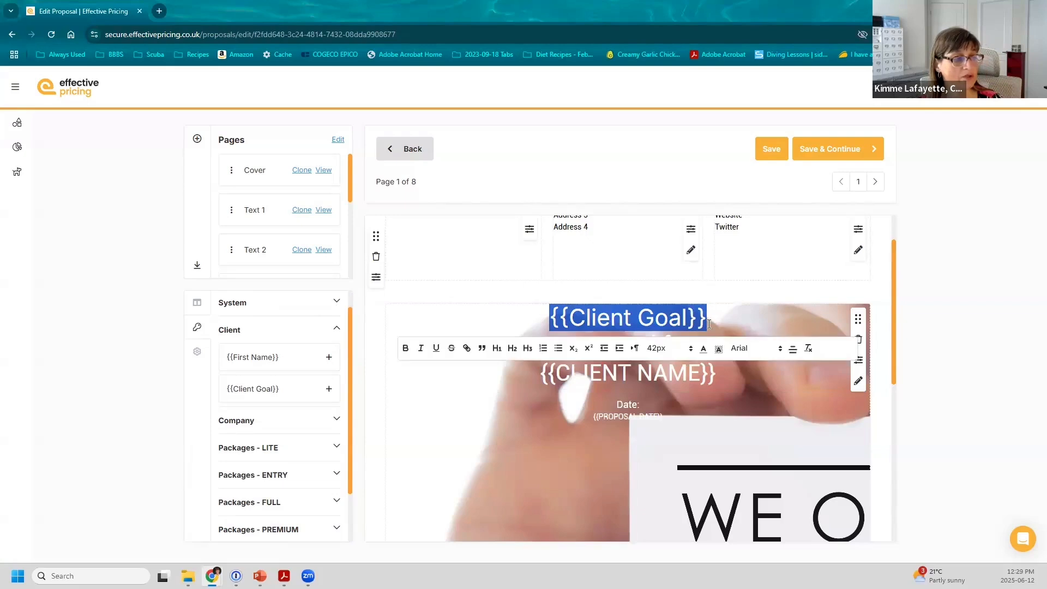